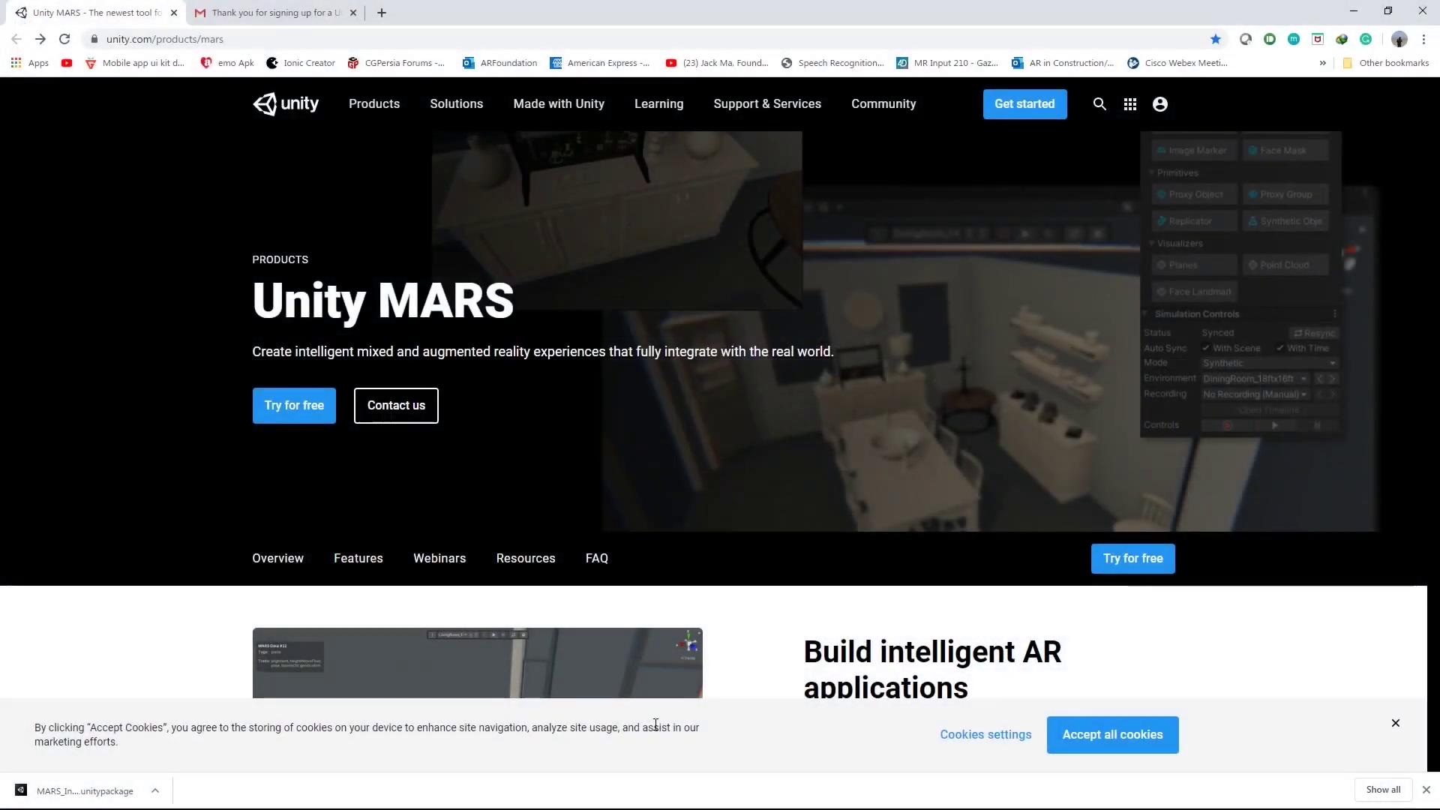
# Step: Dismiss the cookie consent notice on the Unity MARS web page
pyautogui.scroll(-2, 725, 668)
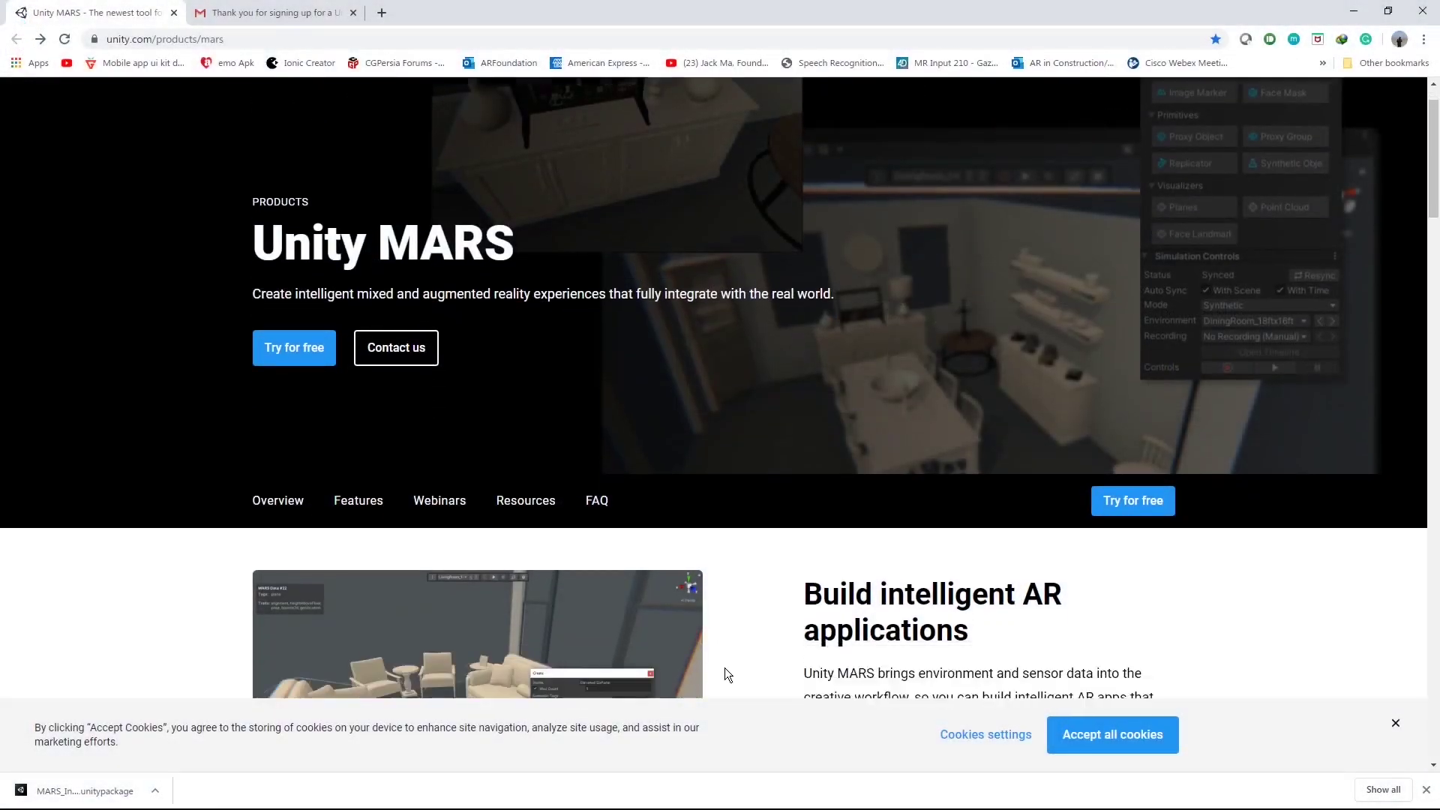
pyautogui.scroll(-2, 760, 668)
pyautogui.click(1396, 725)
pyautogui.scroll(-1, 583, 583)
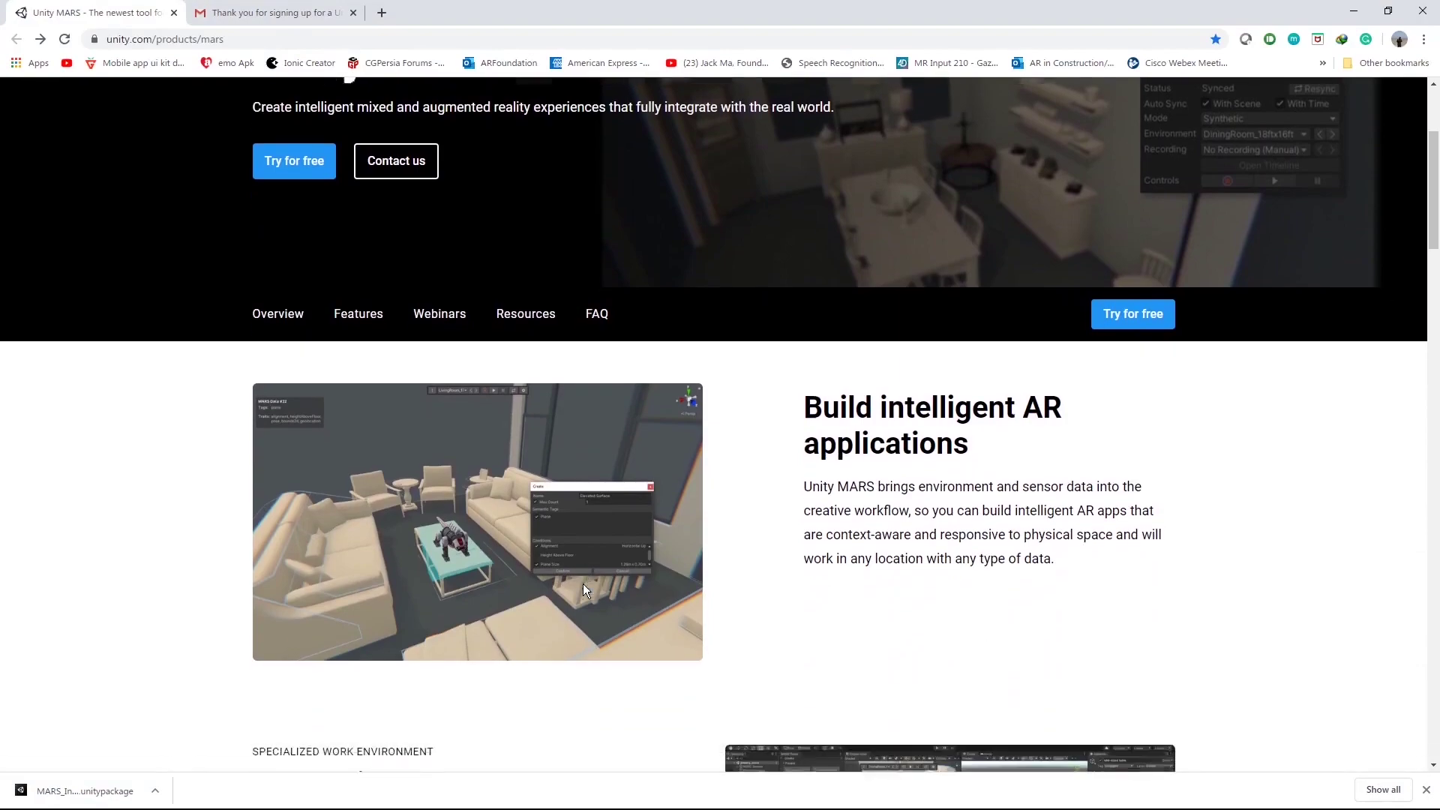
pyautogui.scroll(3, 596, 588)
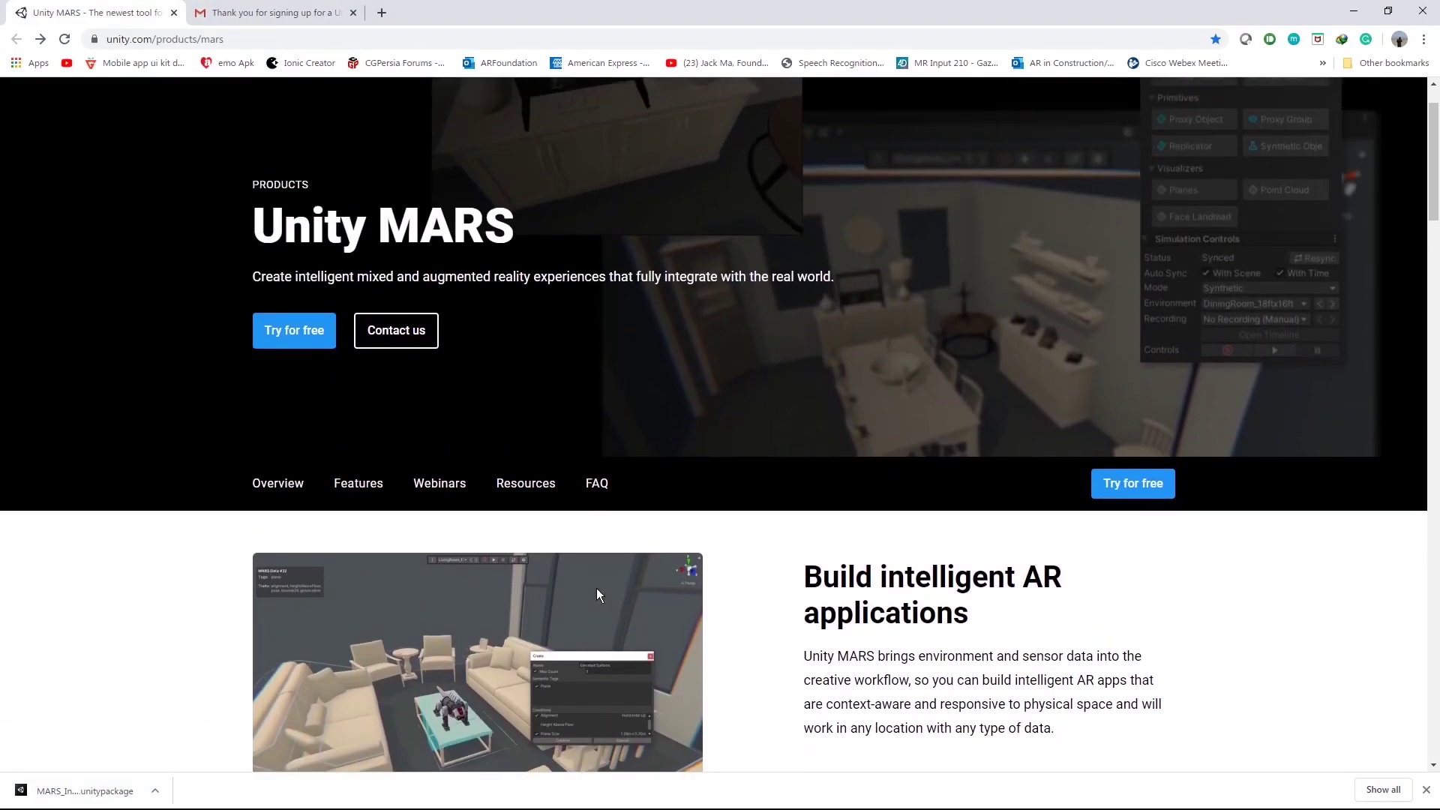
pyautogui.scroll(-1, 330, 634)
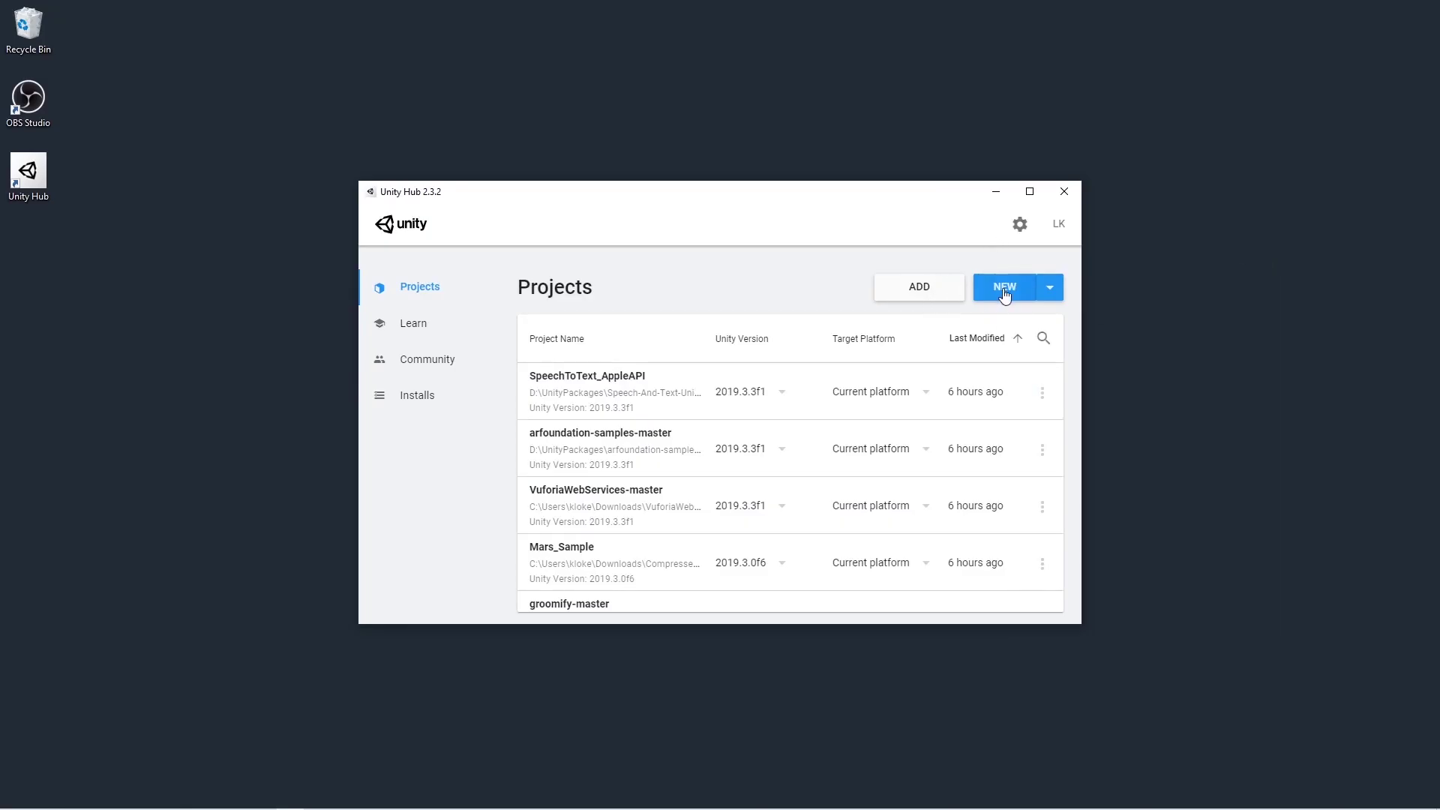
# Step: Start a new 3D project named 'Unity' and switch to the UnityMars editor
pyautogui.click(1005, 288)
pyautogui.click(907, 279)
pyautogui.write('Unity')
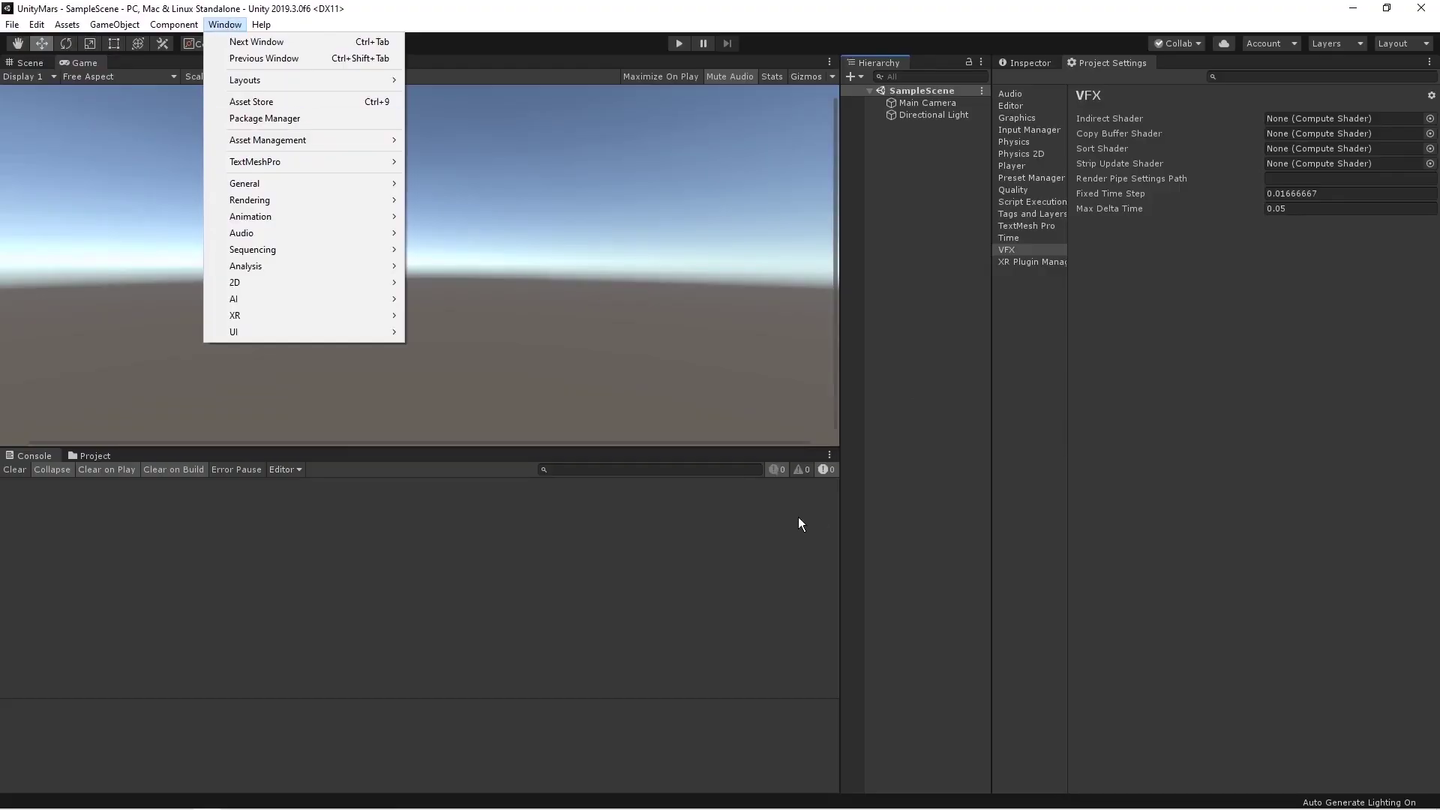
pyautogui.hotkey('alt', 'Tab')
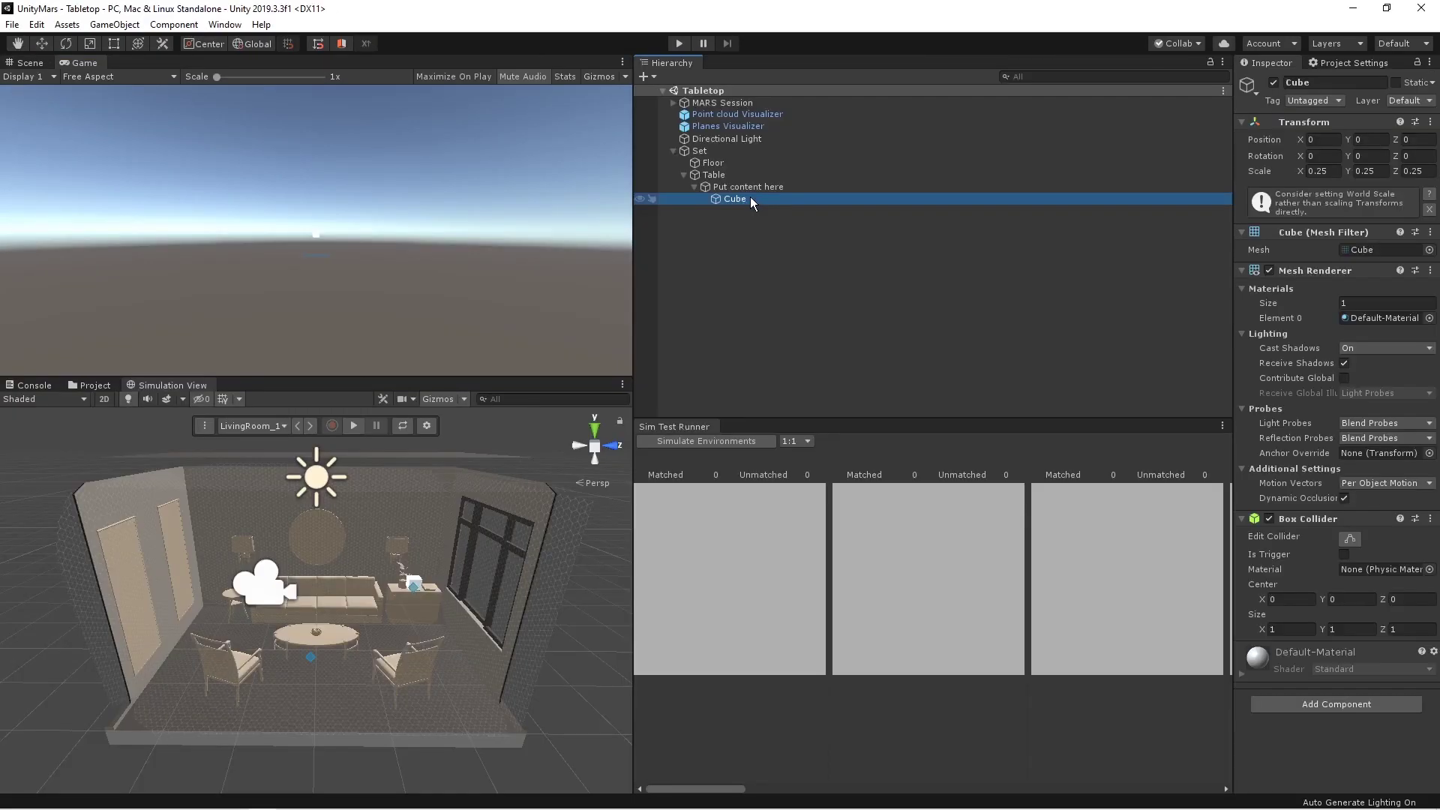
# Step: Dock Sim Test Runner beside Simulation View and widen the view panels and Inspector
pyautogui.rightClick(748, 197)
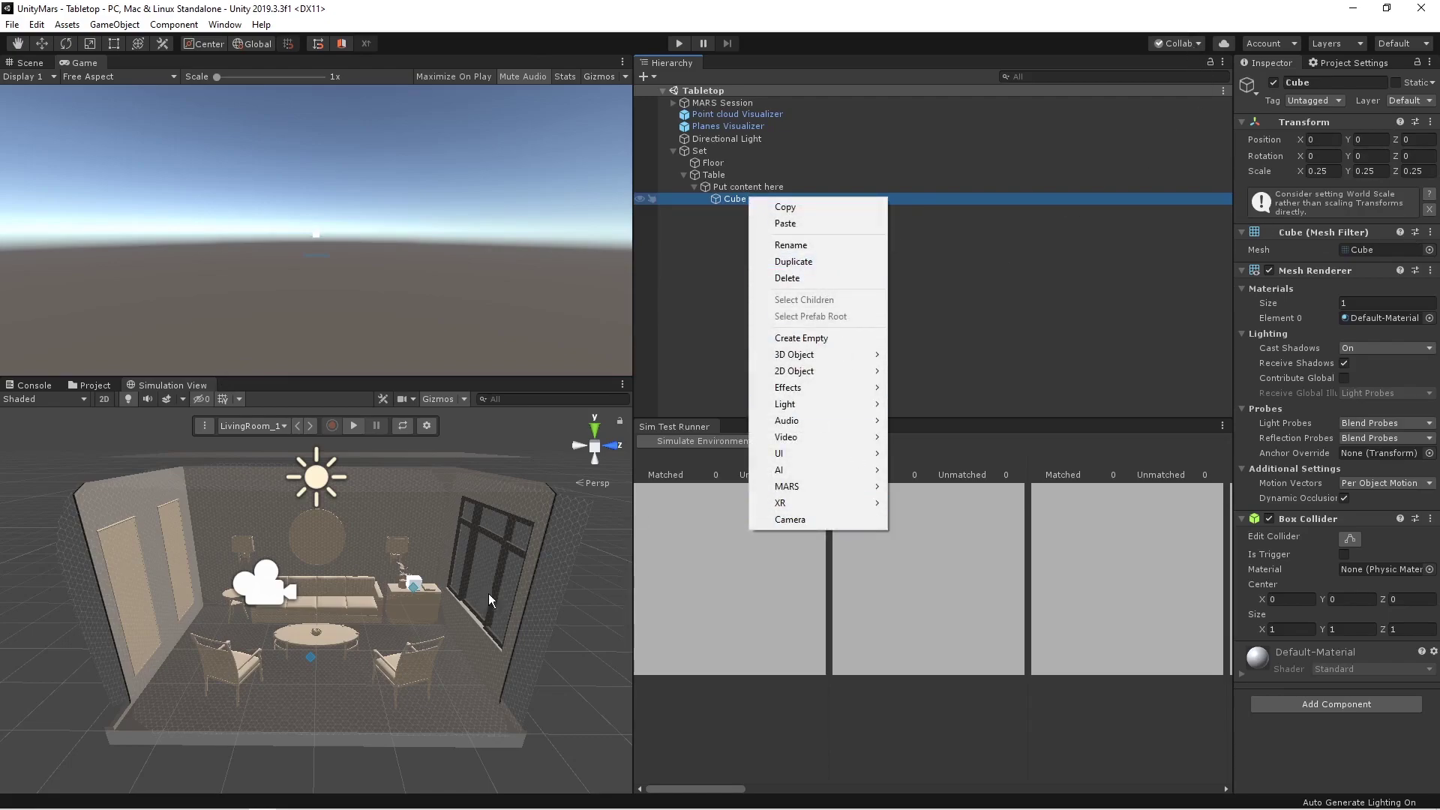
pyautogui.click(705, 429)
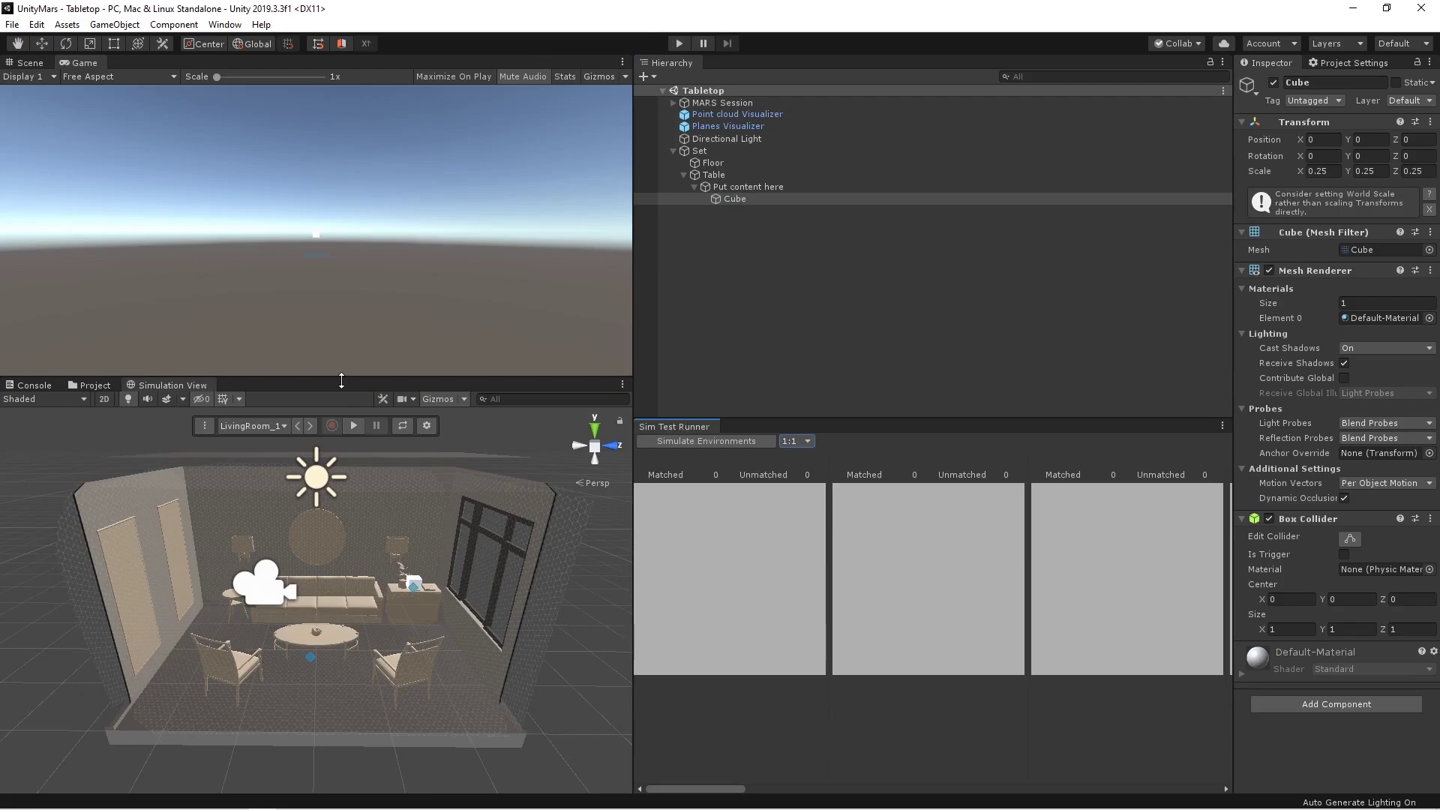
pyautogui.moveTo(660, 433); pyautogui.dragTo(510, 397)
pyautogui.click(150, 386)
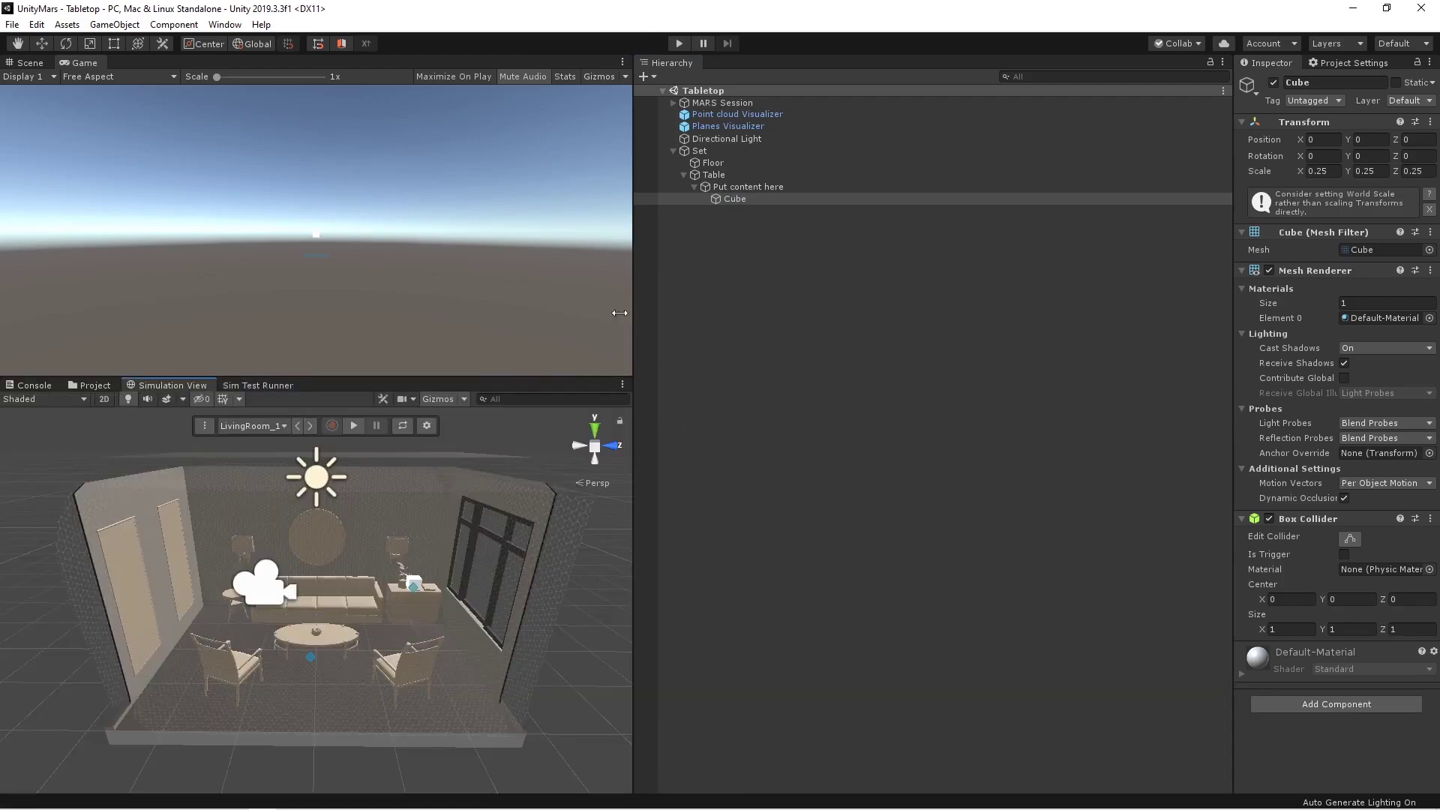
pyautogui.moveTo(631, 318); pyautogui.dragTo(837, 357)
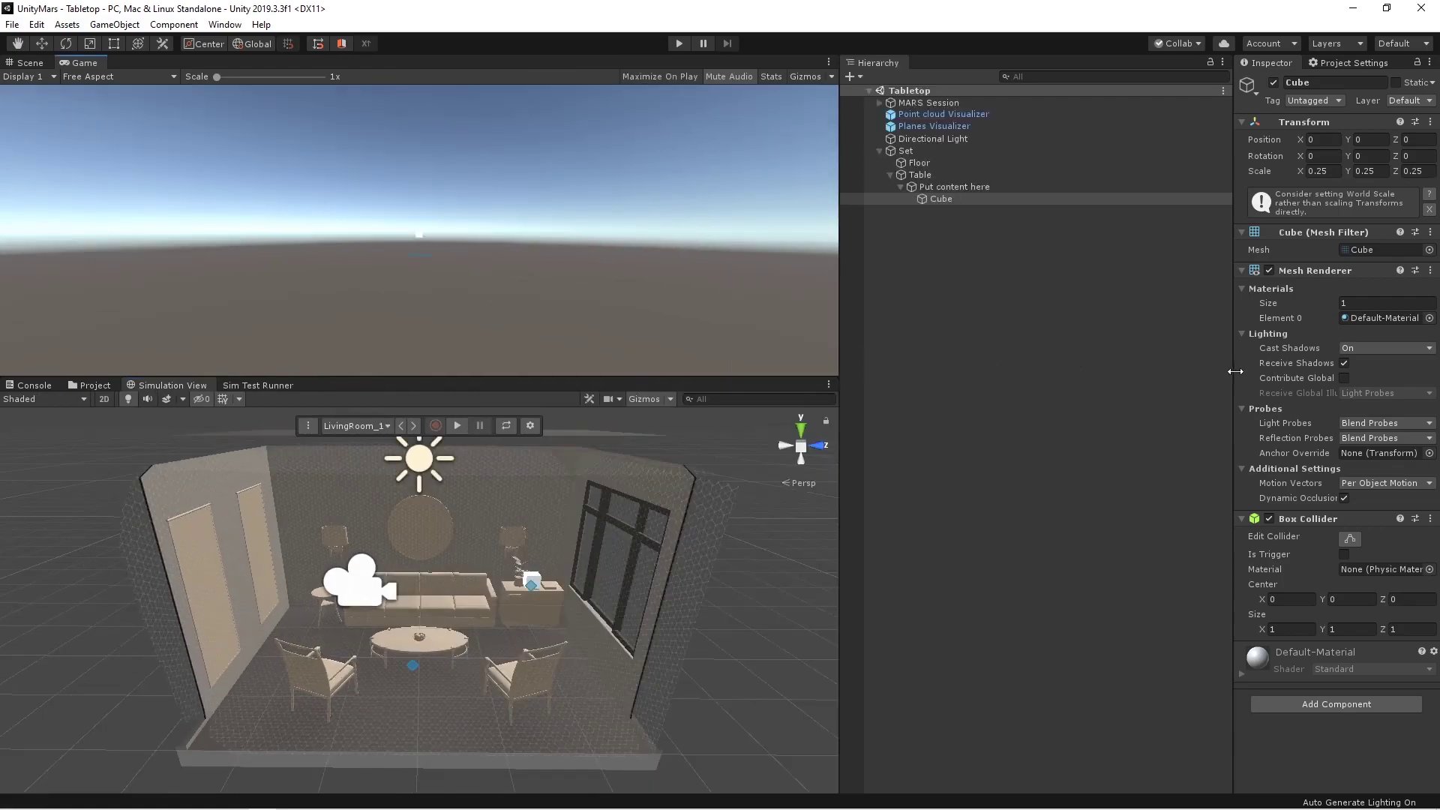
pyautogui.moveTo(1235, 371); pyautogui.dragTo(1056, 417)
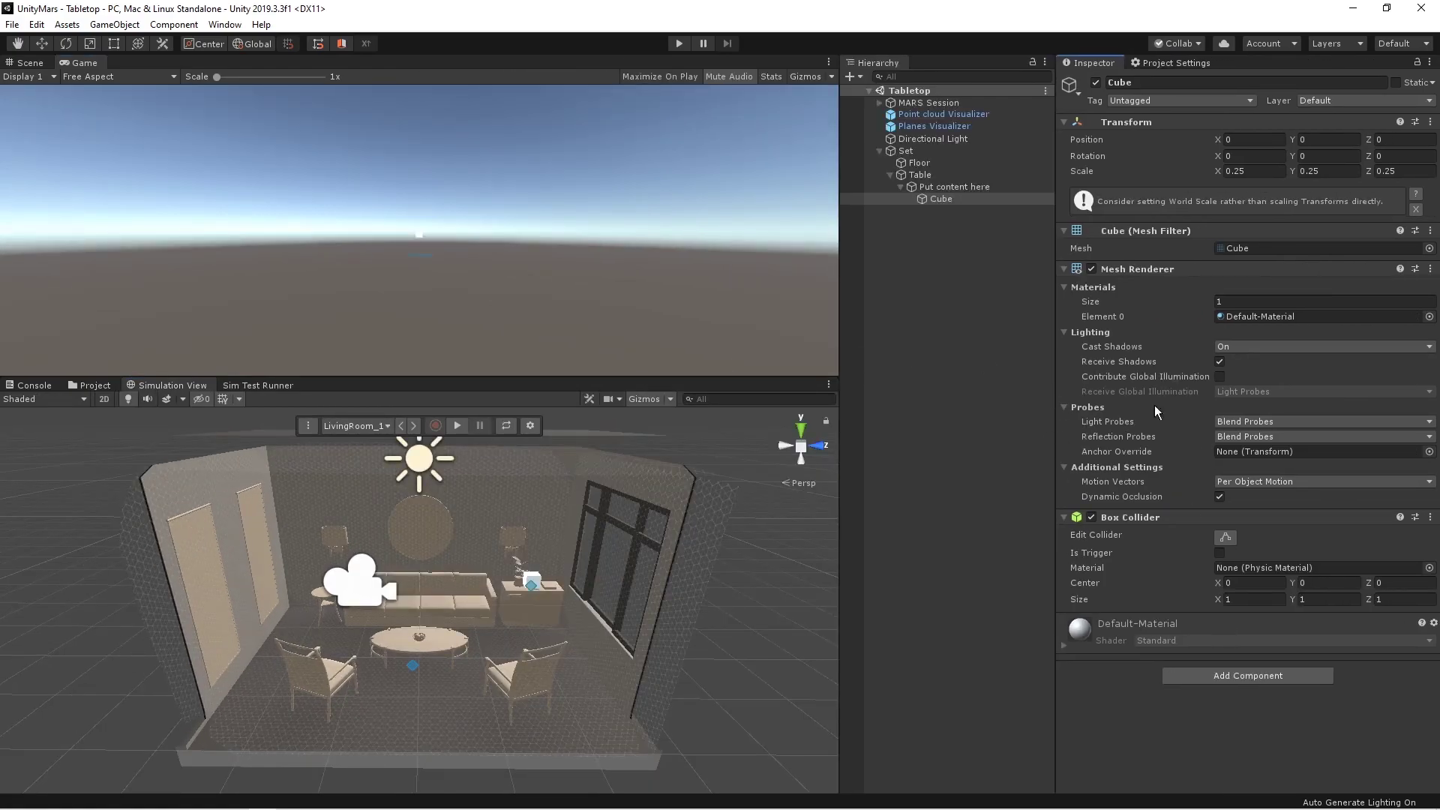
# Step: Add a new script component named ControllerScript to the Cube
pyautogui.click(1259, 677)
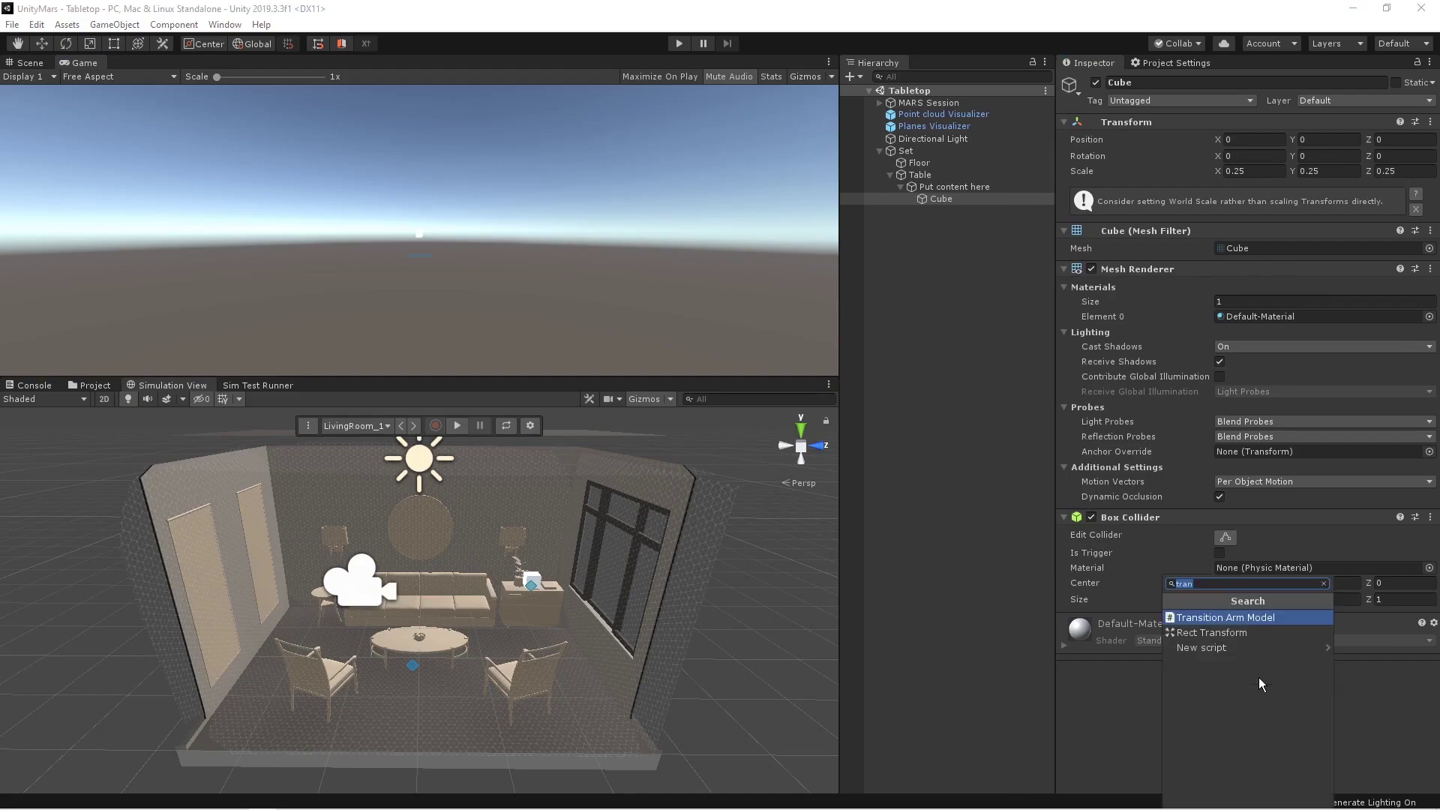
pyautogui.write('Co')
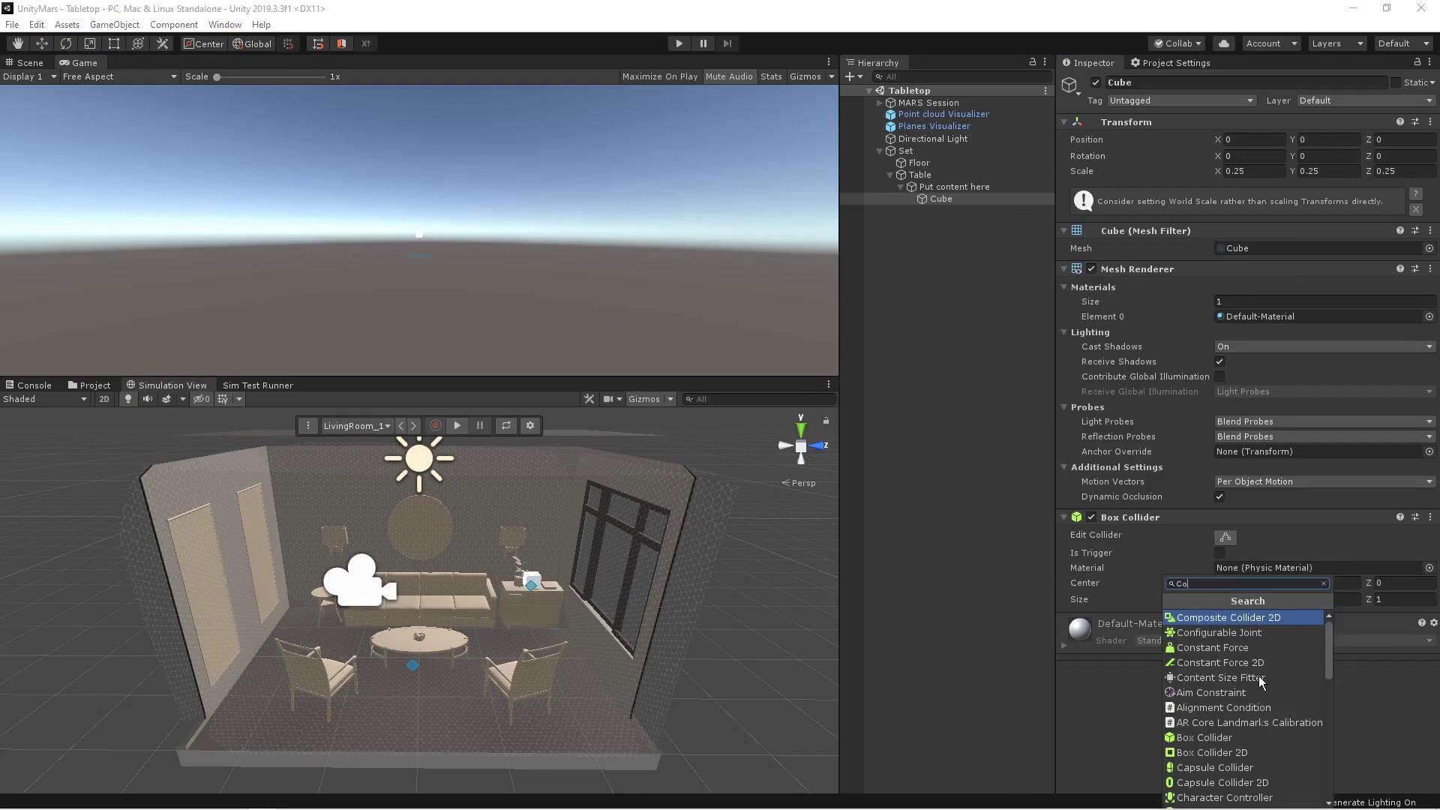
pyautogui.write('ntroller')
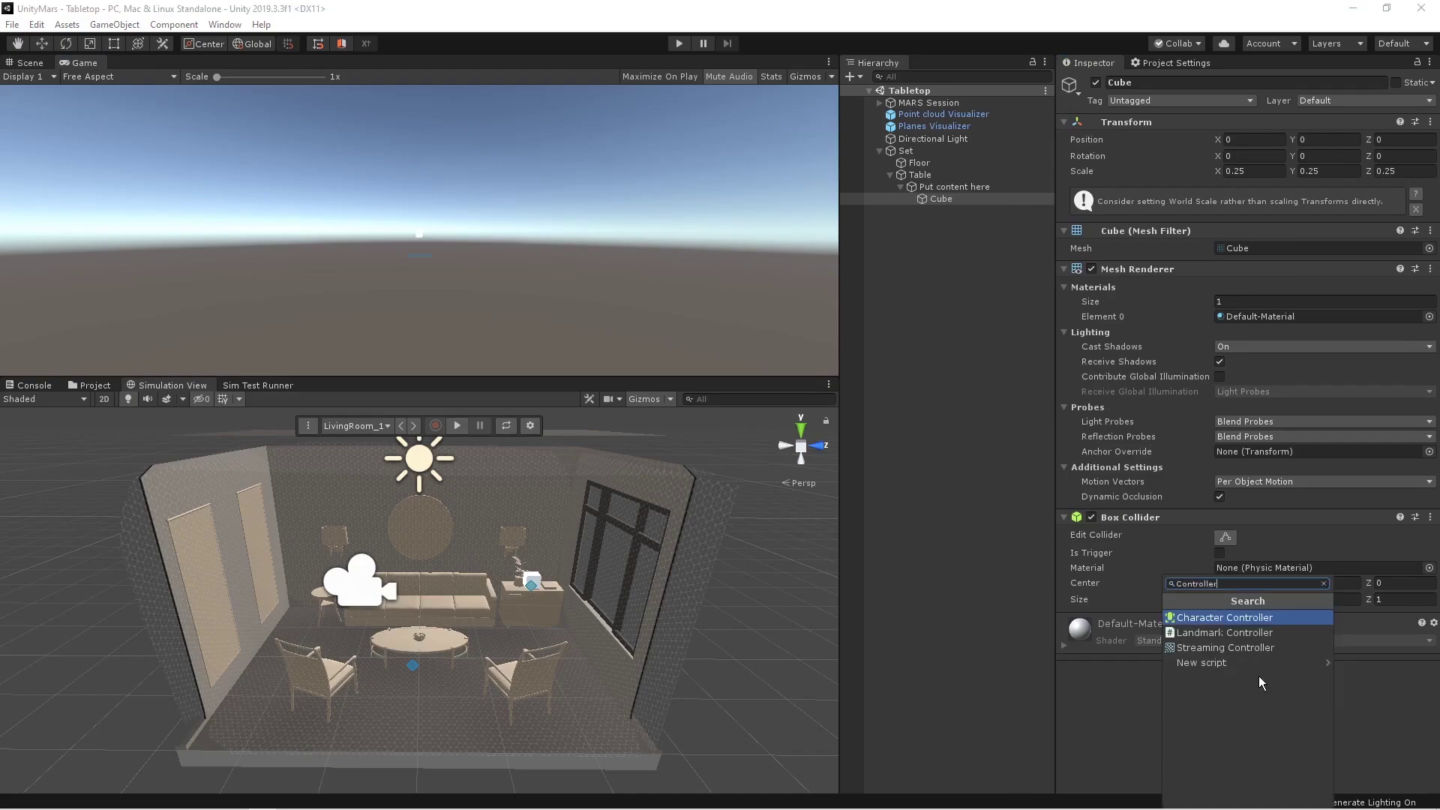
pyautogui.write('Scri')
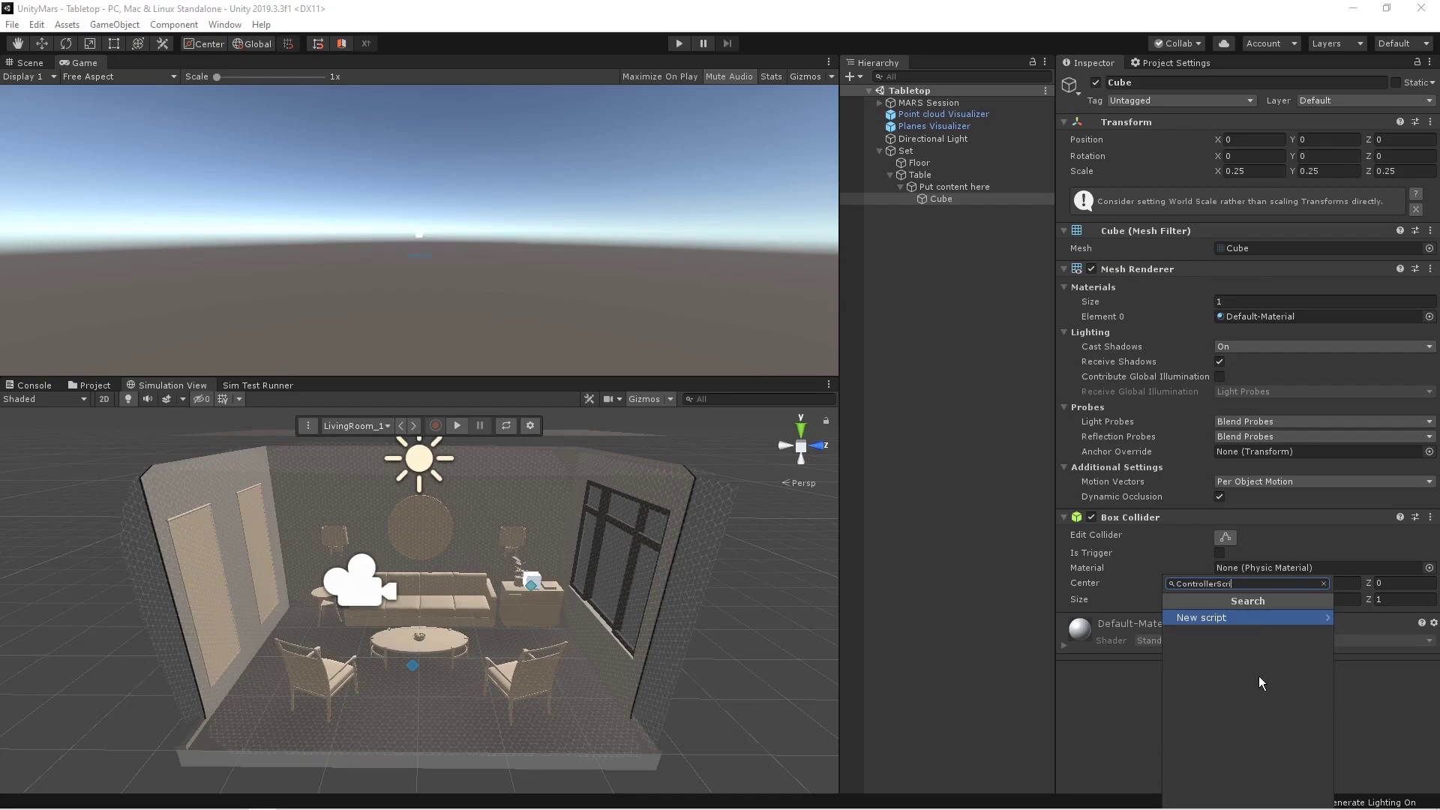
pyautogui.write('pt')
pyautogui.press('Return')
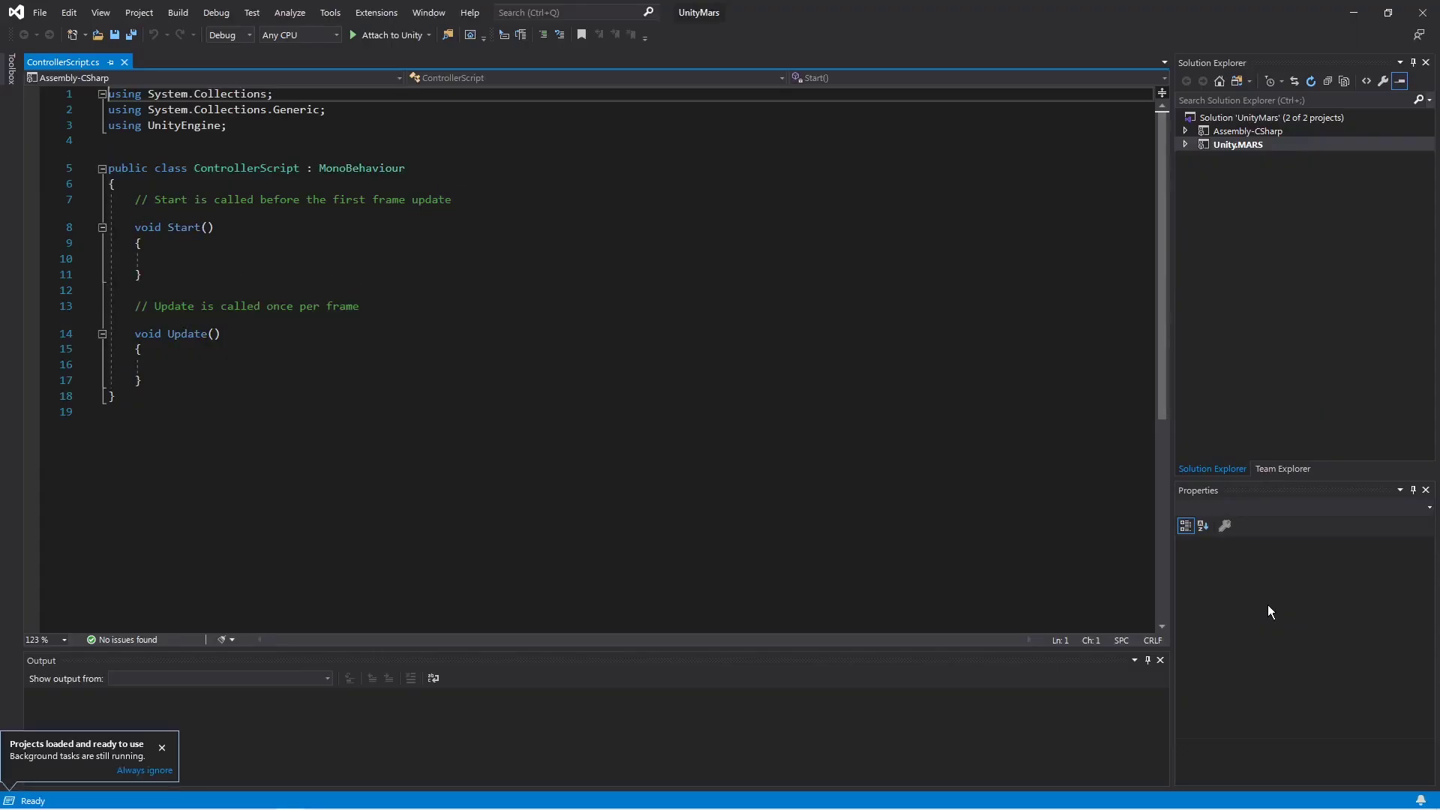
# Step: Replace the default Start and Update methods with a public UnityEvent upEvent field
pyautogui.moveTo(116, 396); pyautogui.dragTo(98, 208)
pyautogui.click(120, 411)
pyautogui.moveTo(150, 380); pyautogui.dragTo(98, 209)
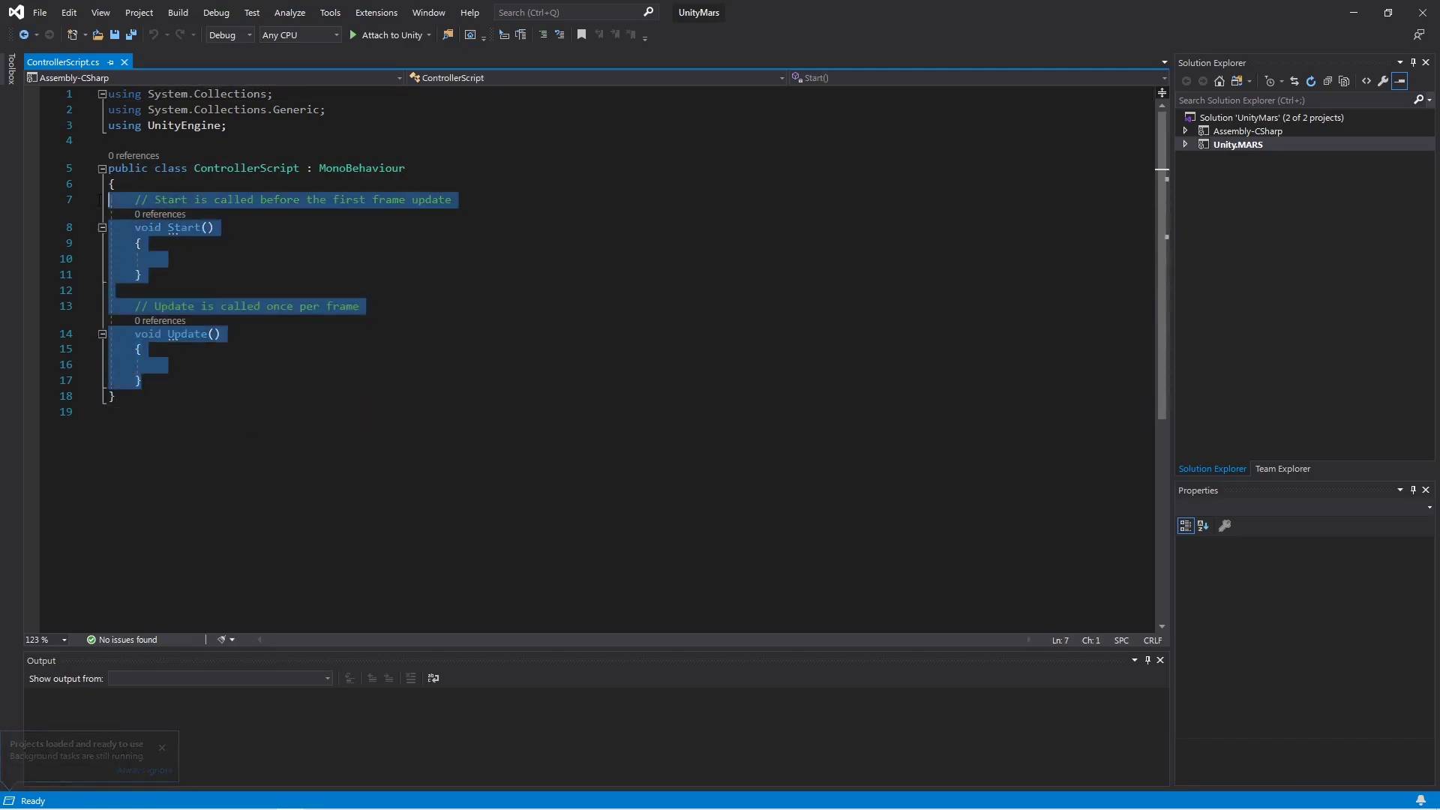
pyautogui.press('Delete')
pyautogui.press('Return')
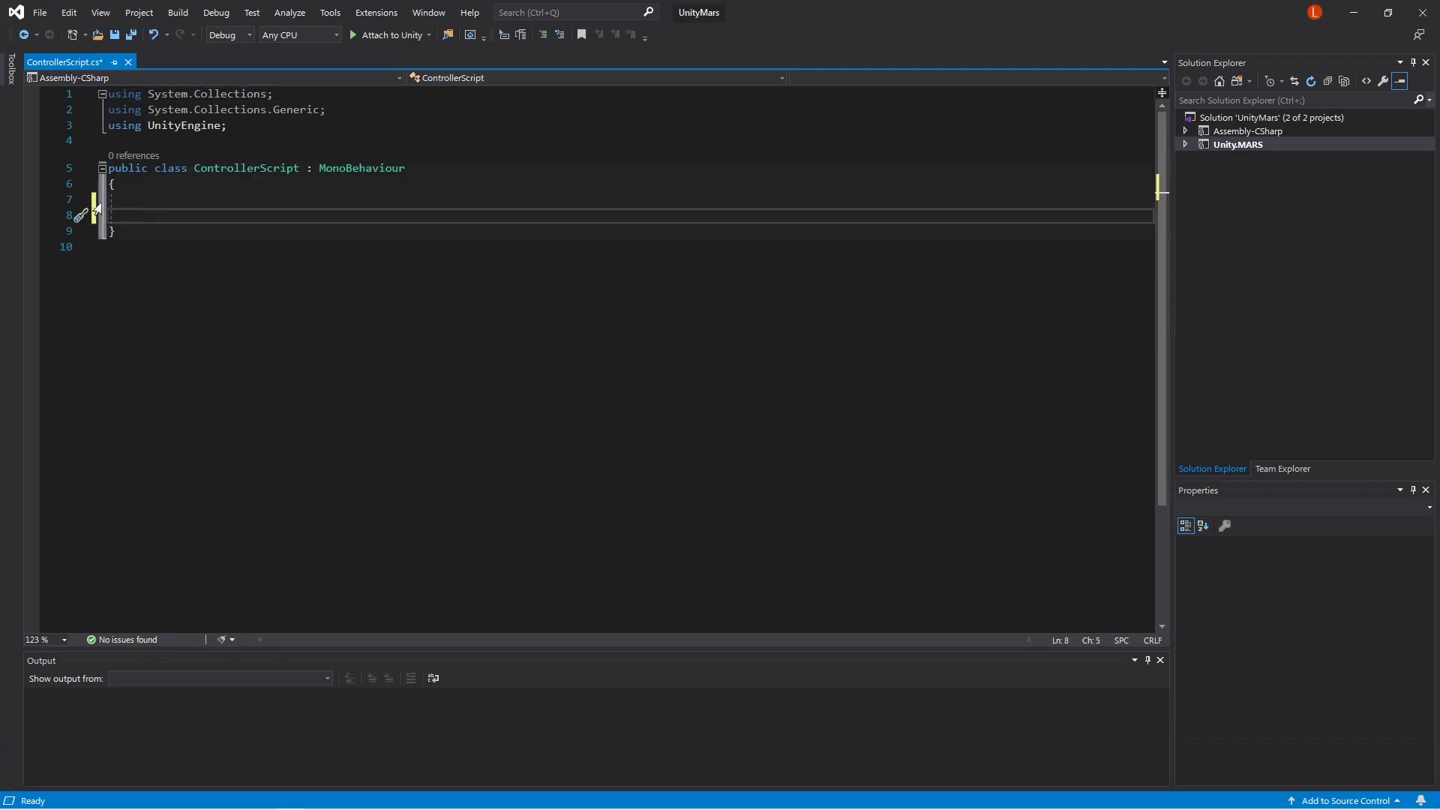
pyautogui.write('public Unityev')
pyautogui.press('BackSpace')
pyautogui.press('BackSpace')
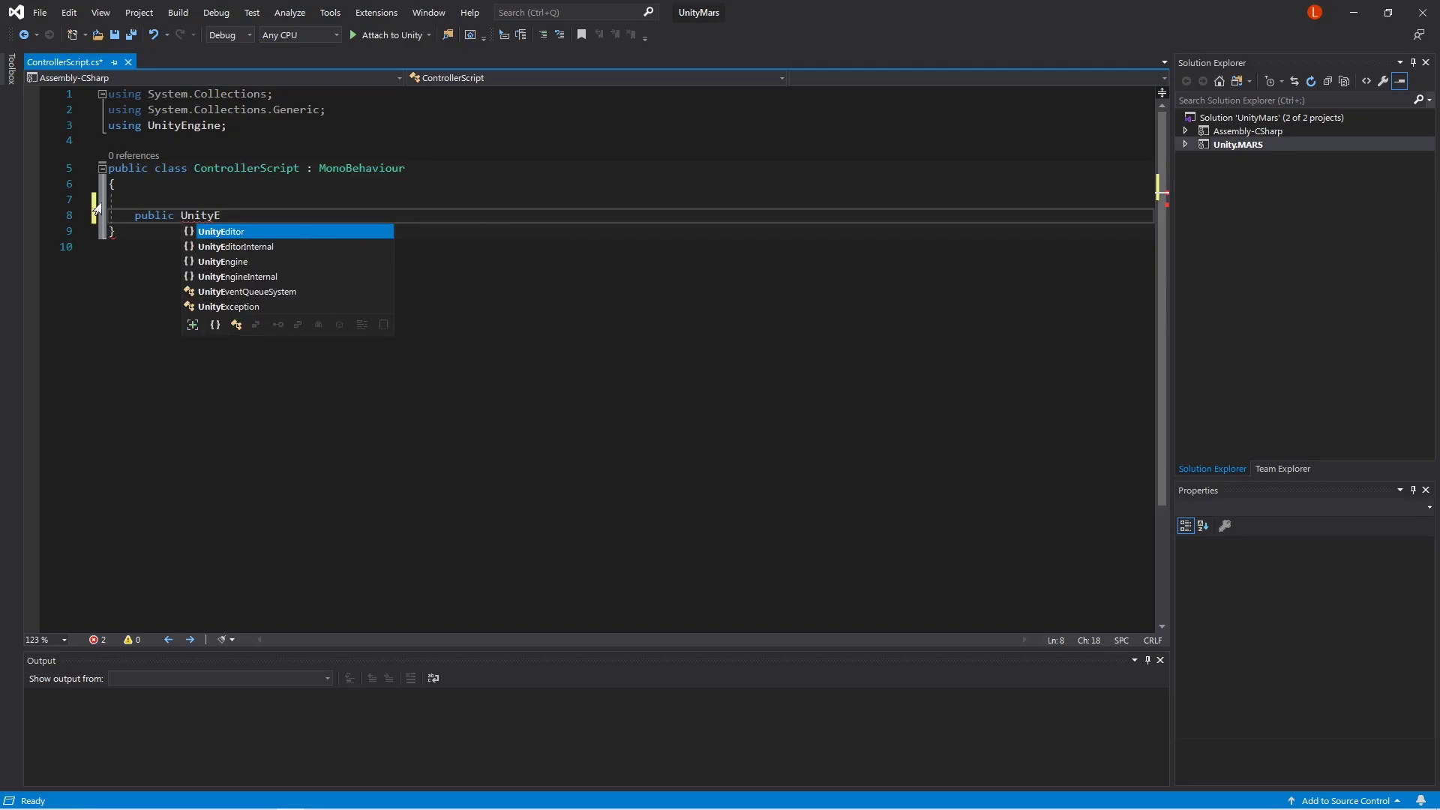
pyautogui.write('Enent')
pyautogui.write(' U')
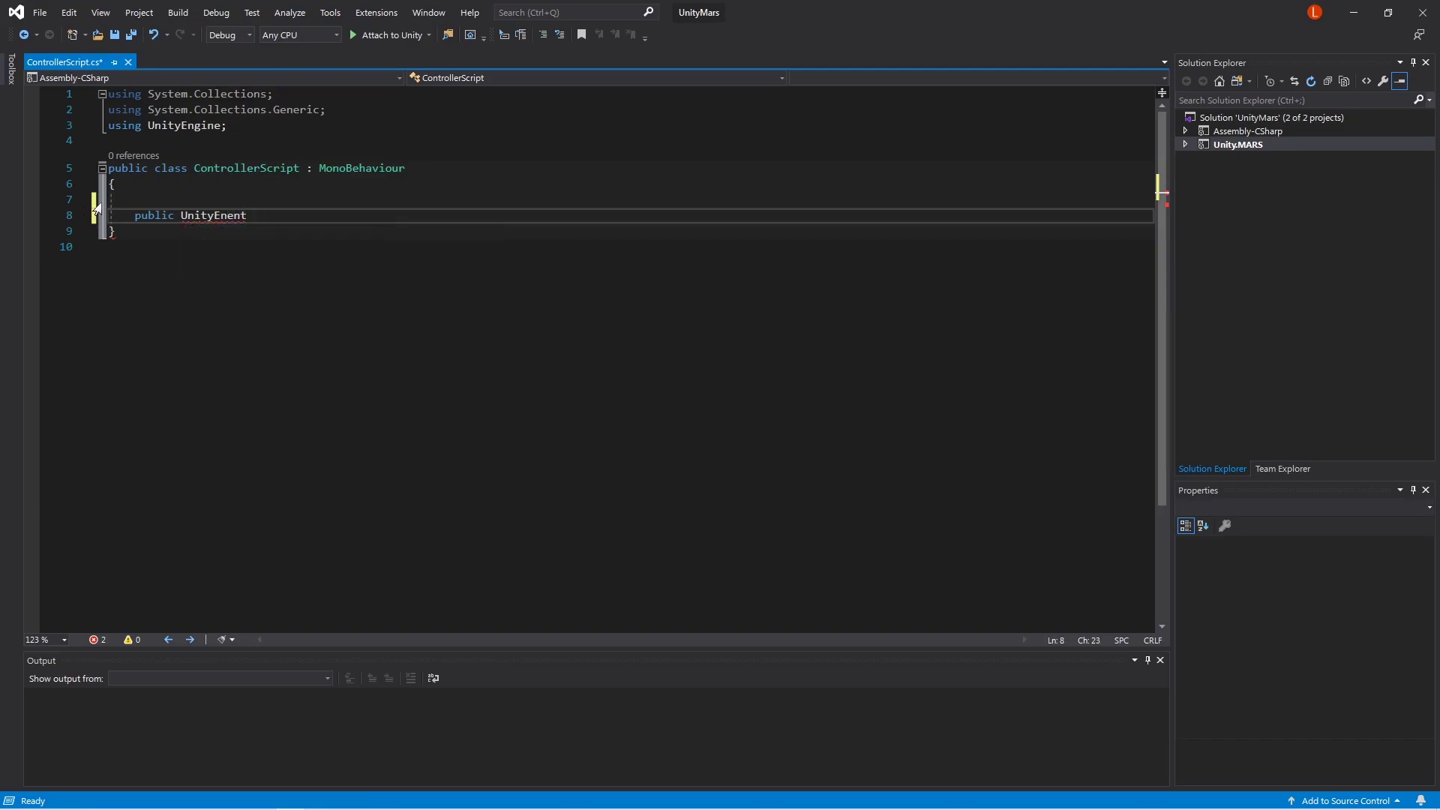
pyautogui.write('p')
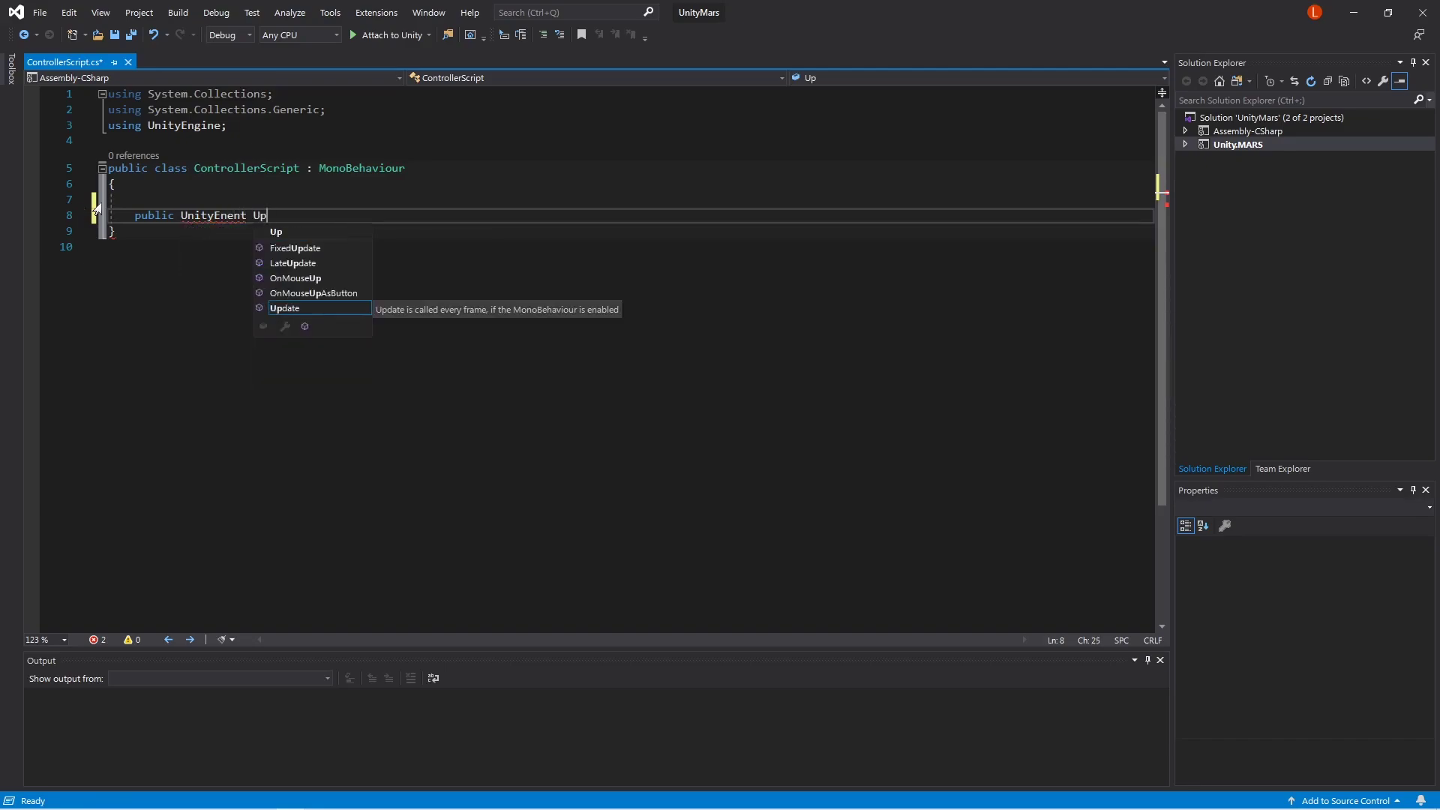
pyautogui.press('BackSpace')
pyautogui.press('BackSpace')
pyautogui.write('upEn')
pyautogui.write('e')
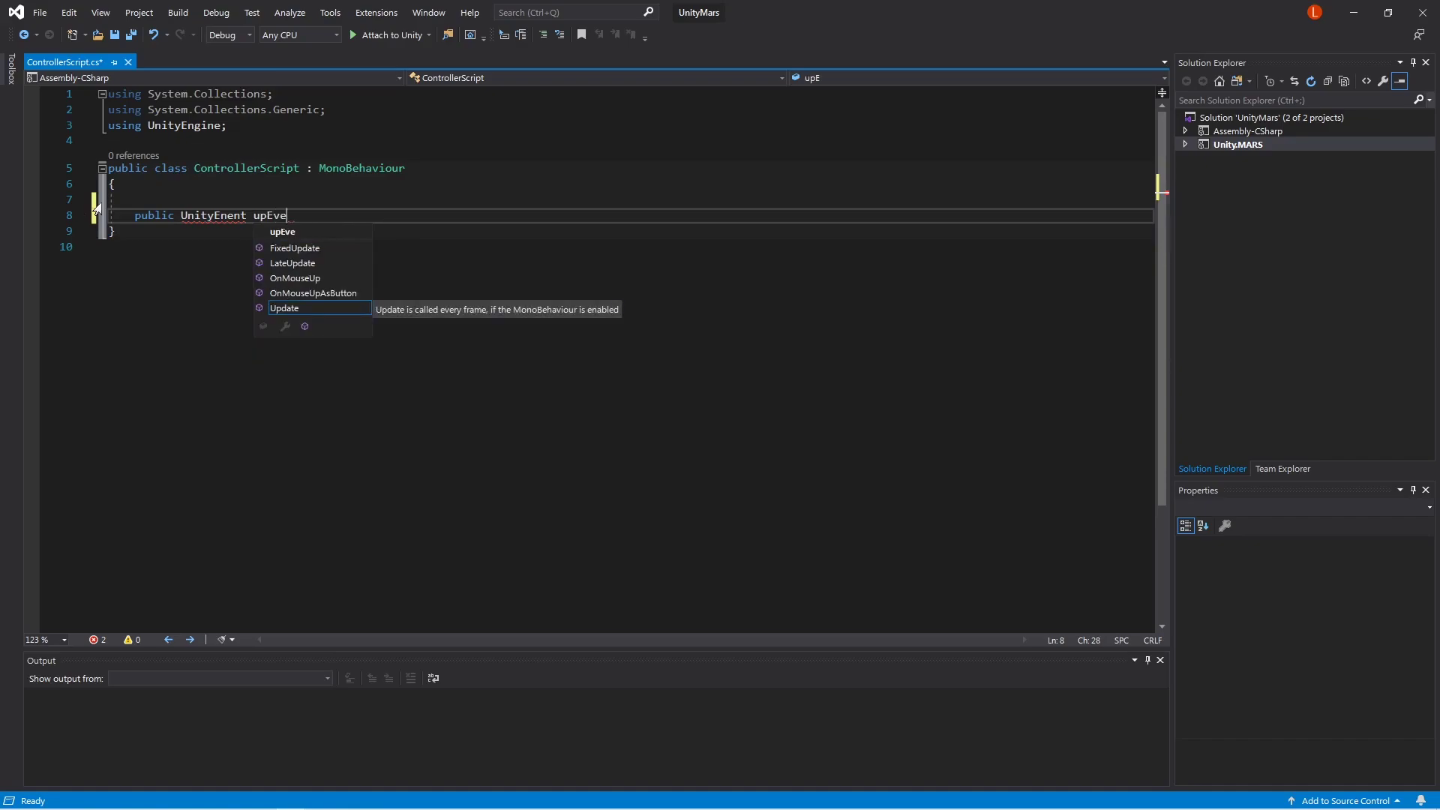
pyautogui.write('nt;')
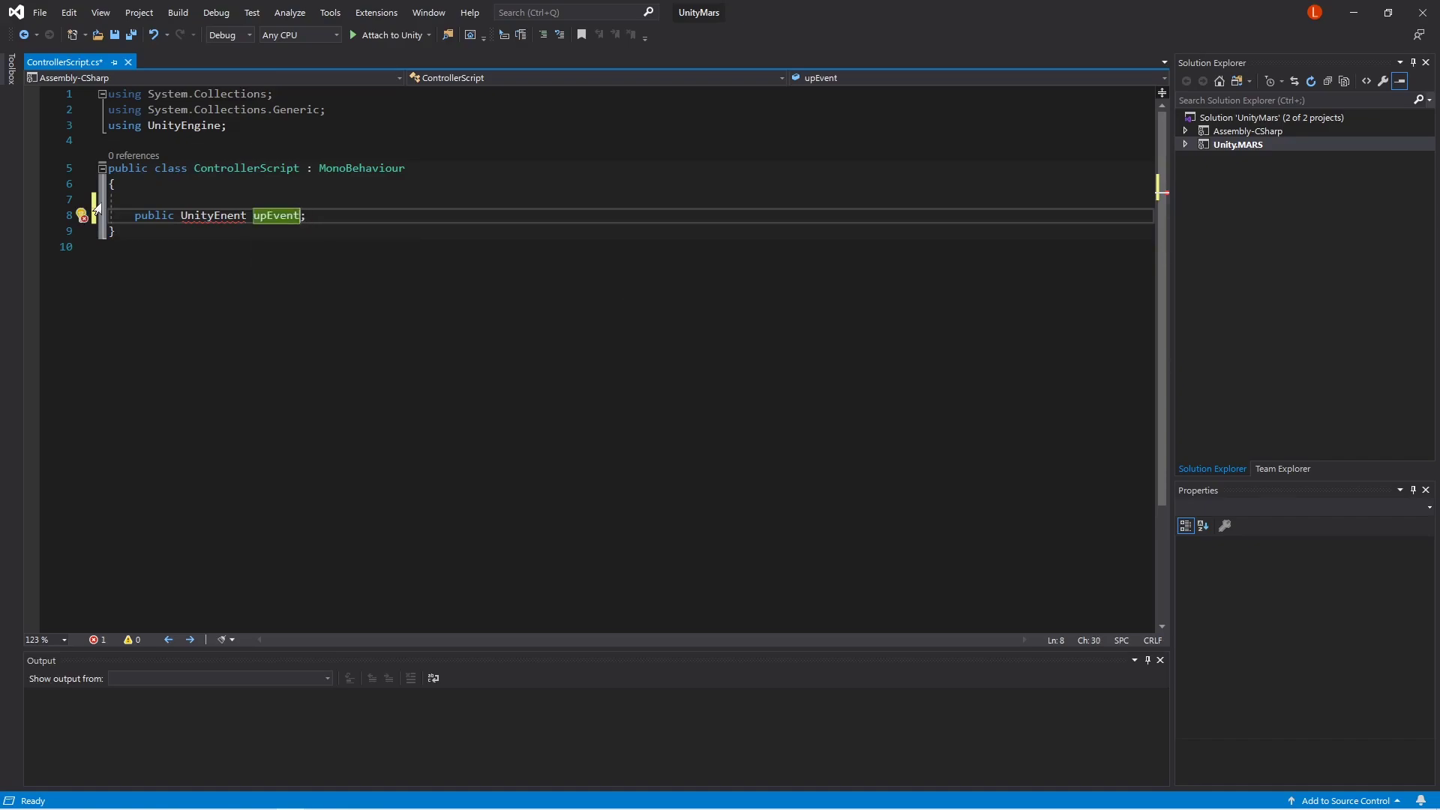
# Step: Declare a public UnityEvent downEvent field and correct the misspelled UnityEvent type
pyautogui.press('Return')
pyautogui.write('public;')
pyautogui.press('BackSpace')
pyautogui.write('Unity')
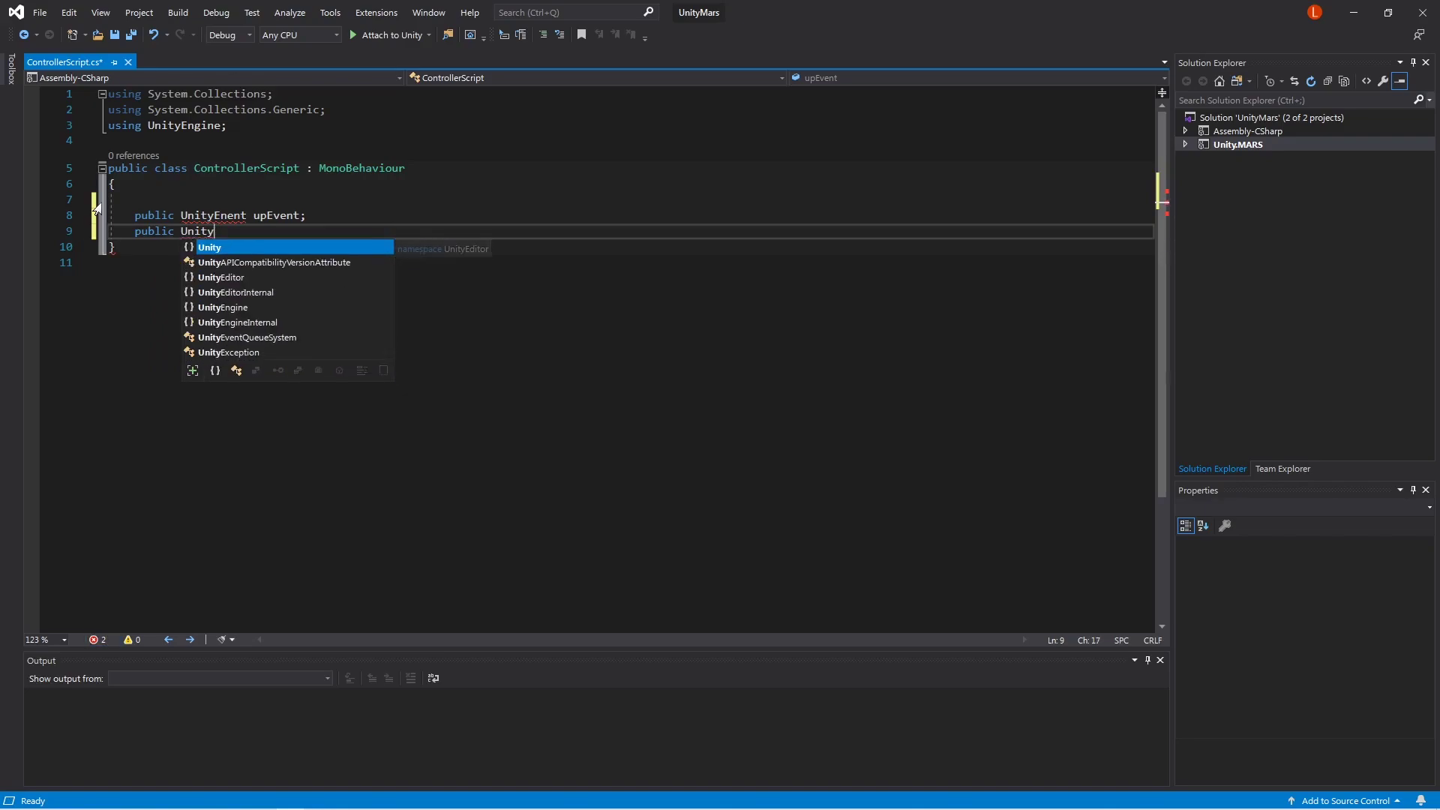
pyautogui.press('Escape')
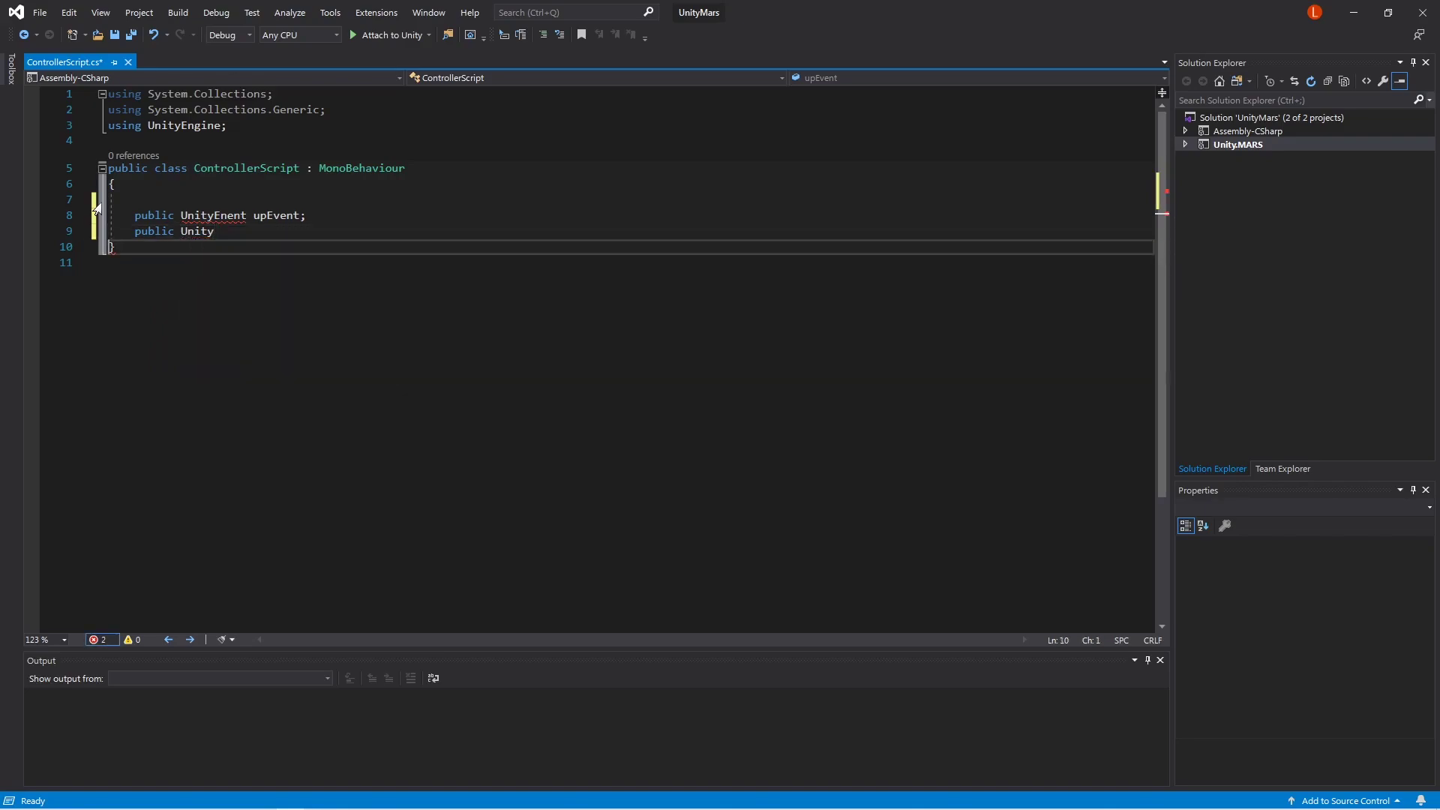
pyautogui.click(222, 215)
pyautogui.press('Delete')
pyautogui.write('v')
pyautogui.doubleClick(197, 230)
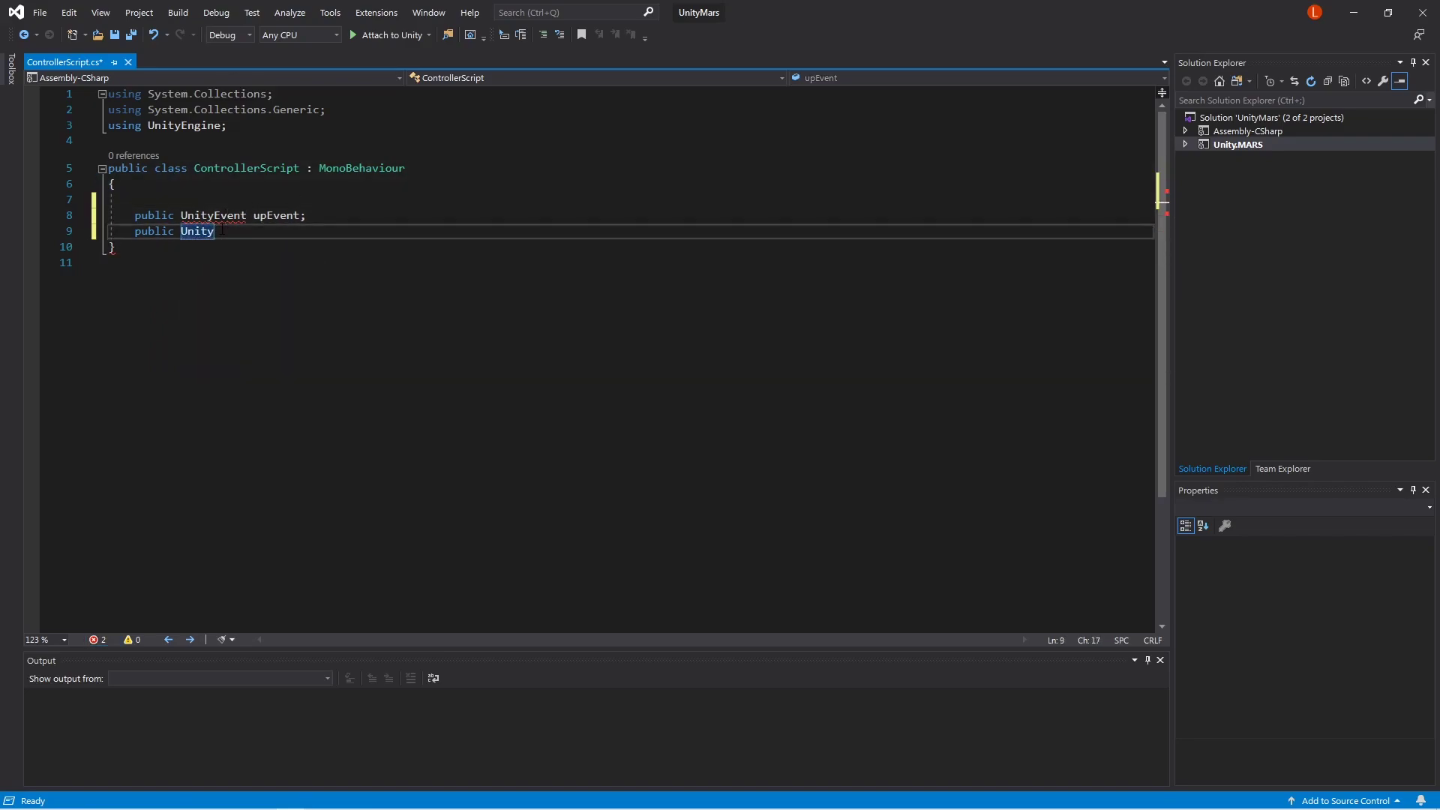
pyautogui.write('UnityEvent downEvent;')
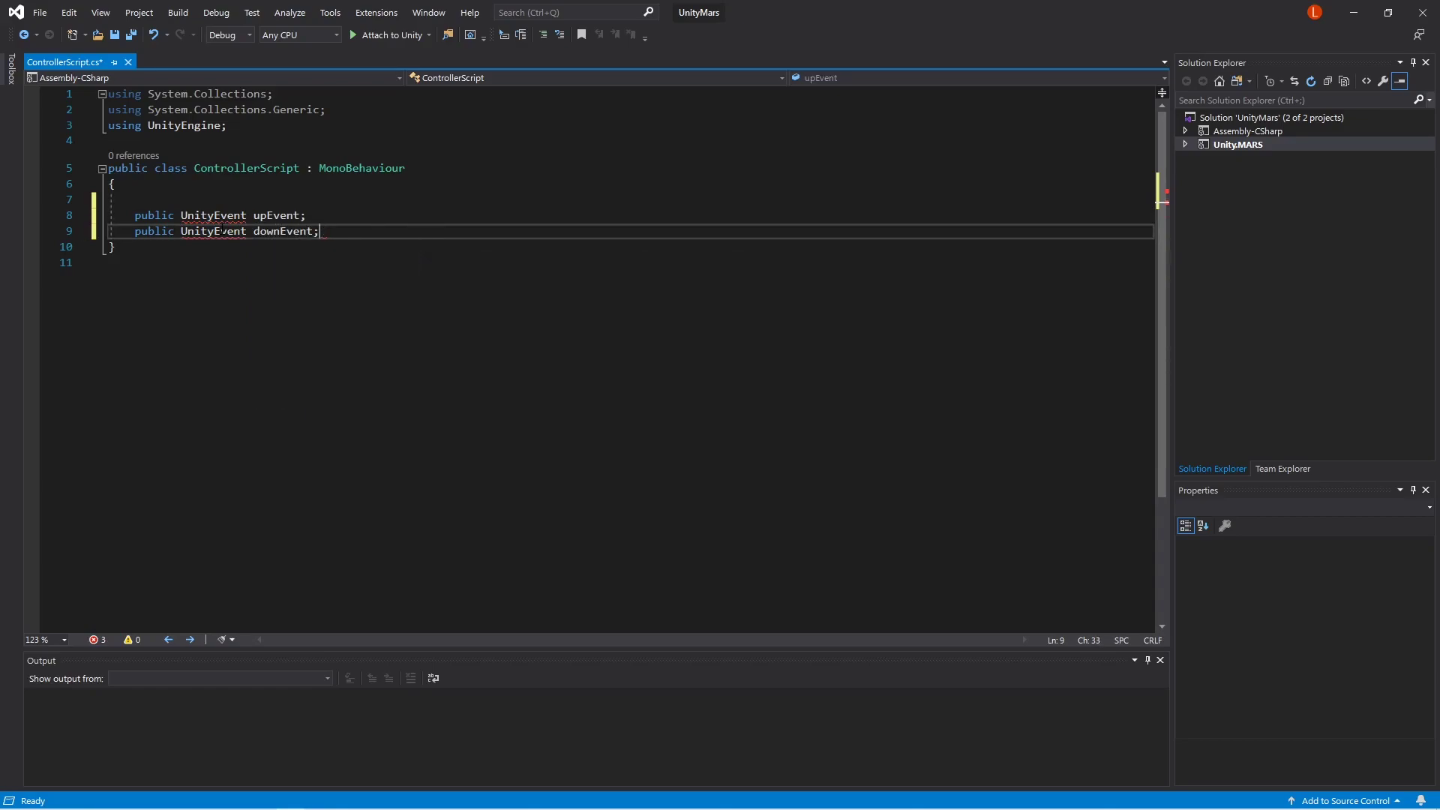
pyautogui.press('Return')
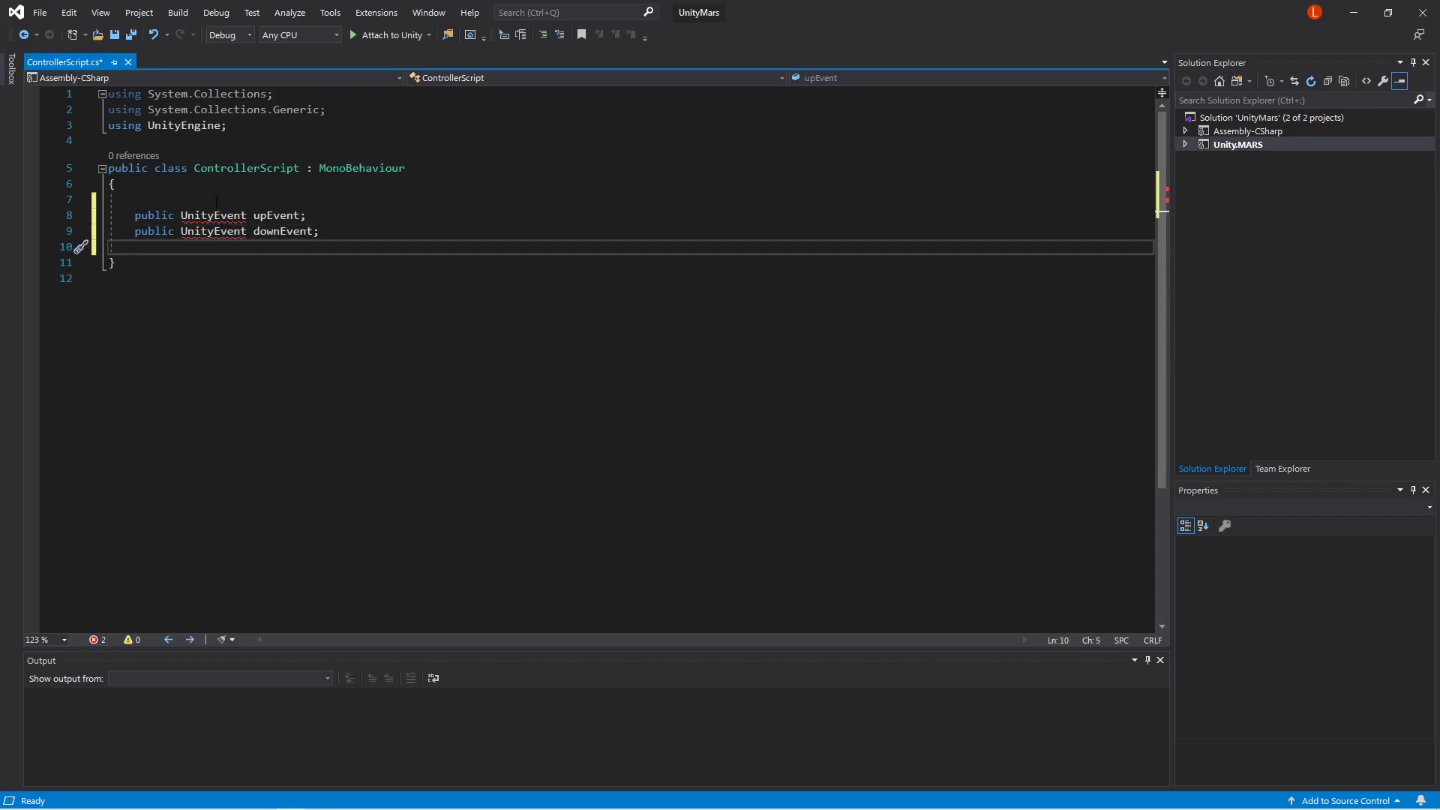
# Step: Apply the quick fix adding the using UnityEngine.Events directive
pyautogui.click(219, 215)
pyautogui.click(88, 218)
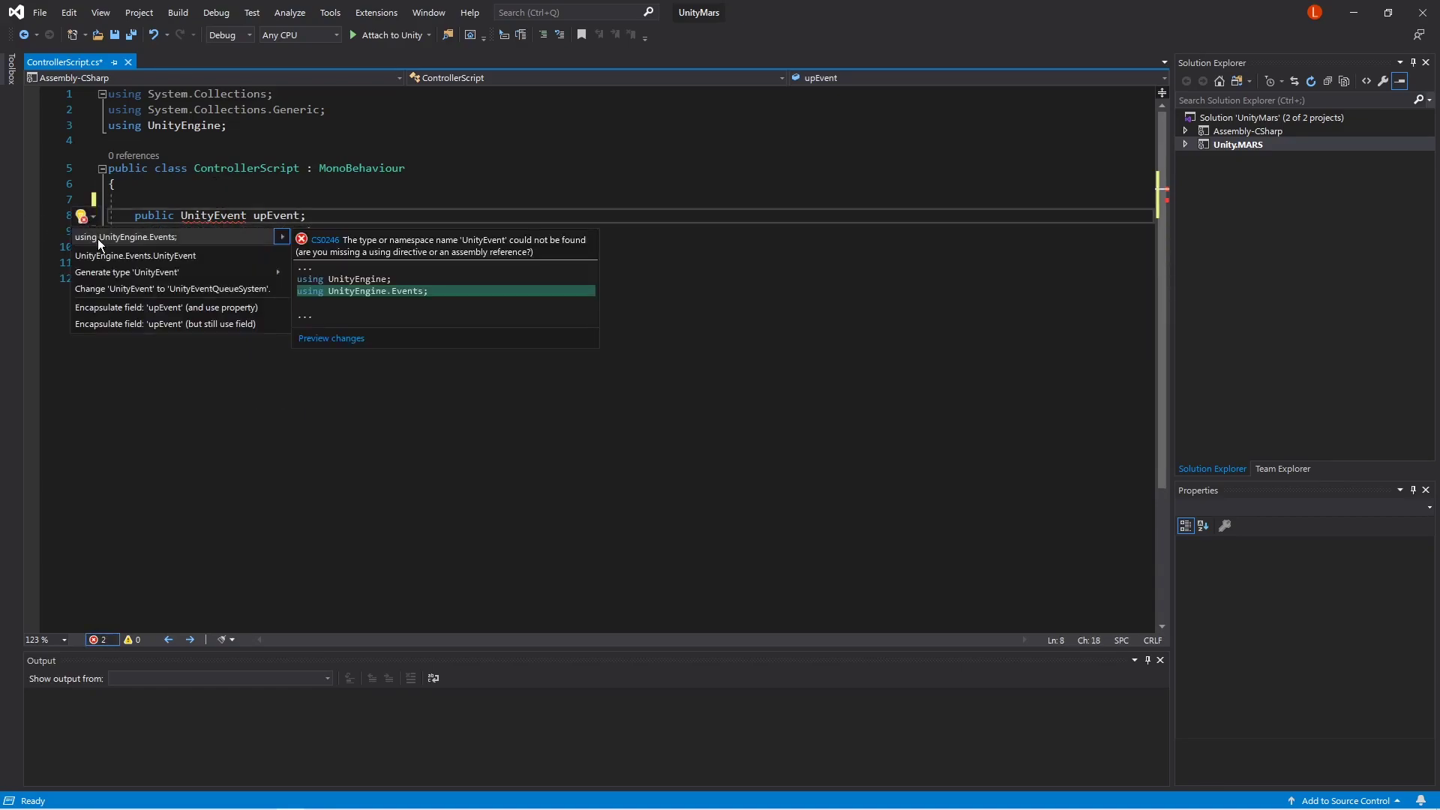
pyautogui.click(97, 239)
pyautogui.click(349, 257)
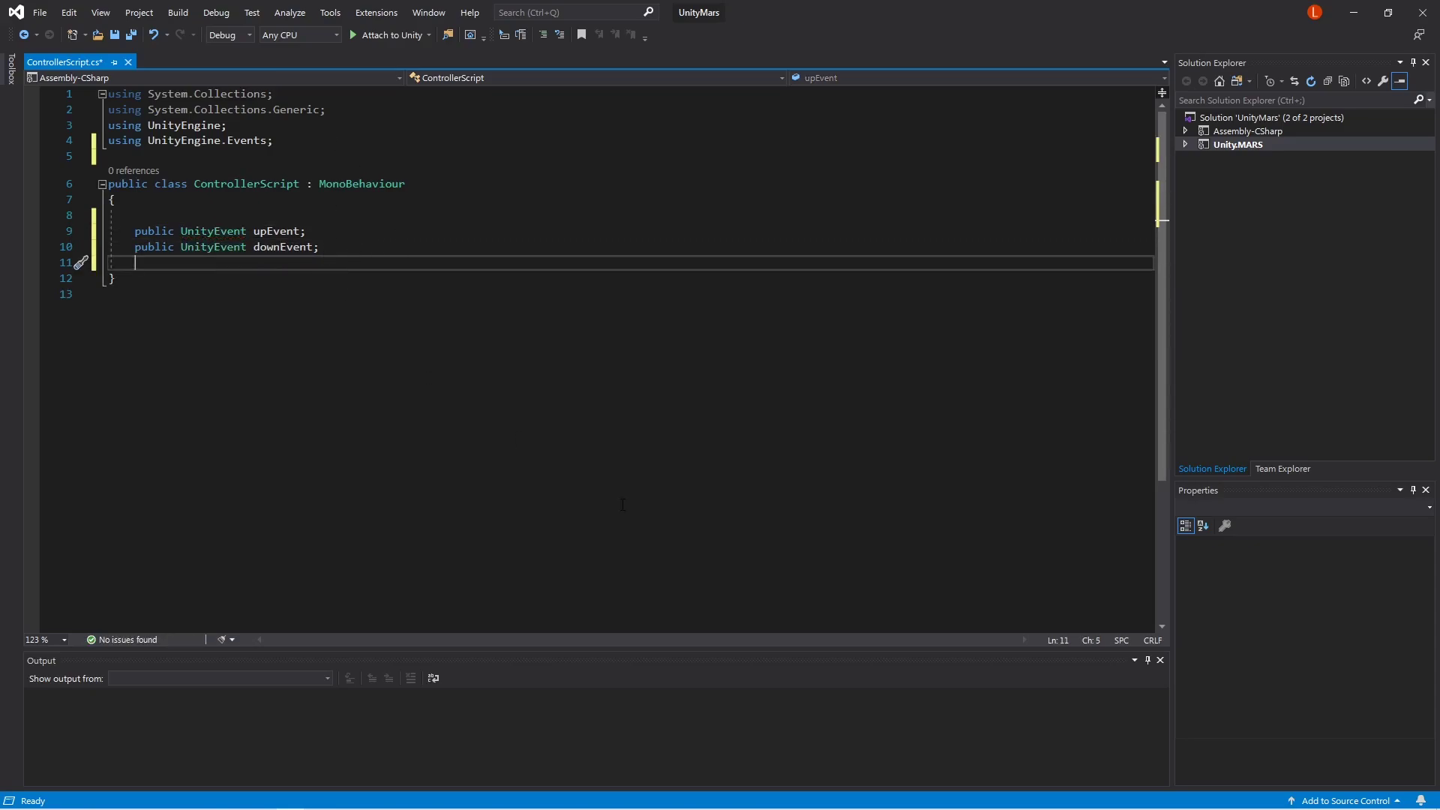
# Step: Add empty public OnMouseDown and OnMouseUp method stubs to ControllerScript
pyautogui.press('Return')
pyautogui.write('publc')
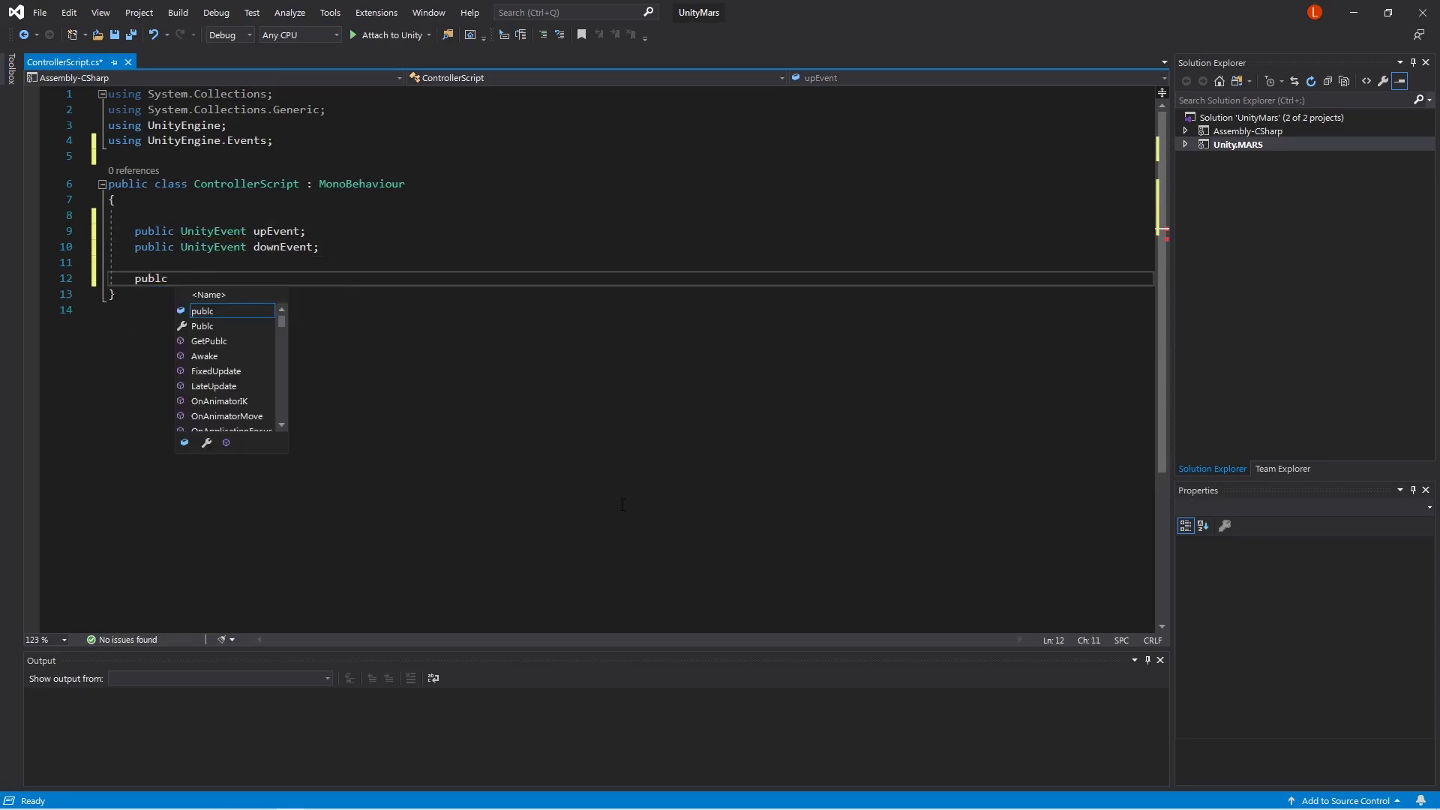
pyautogui.press('Escape')
pyautogui.write('ic ')
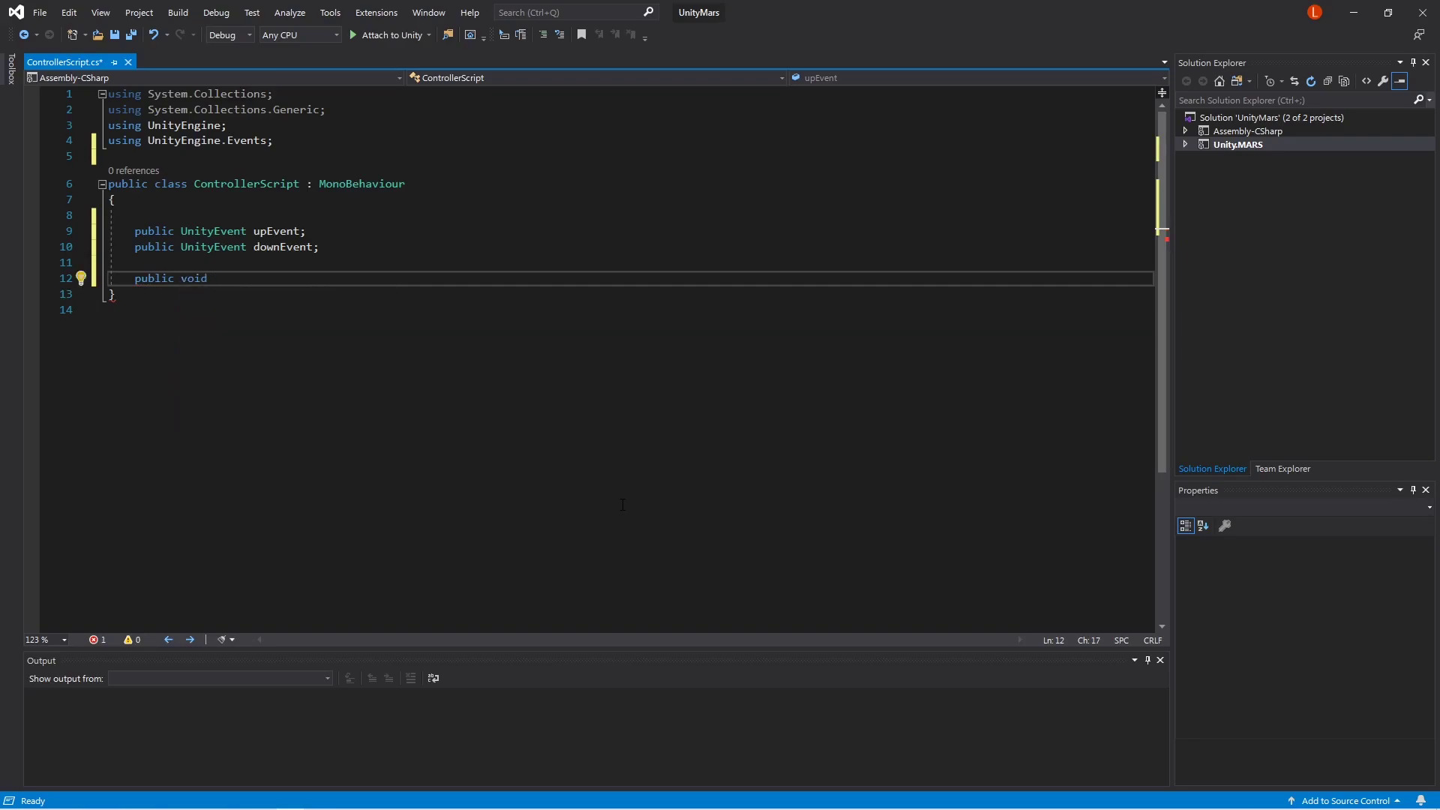
pyautogui.write('void onmos')
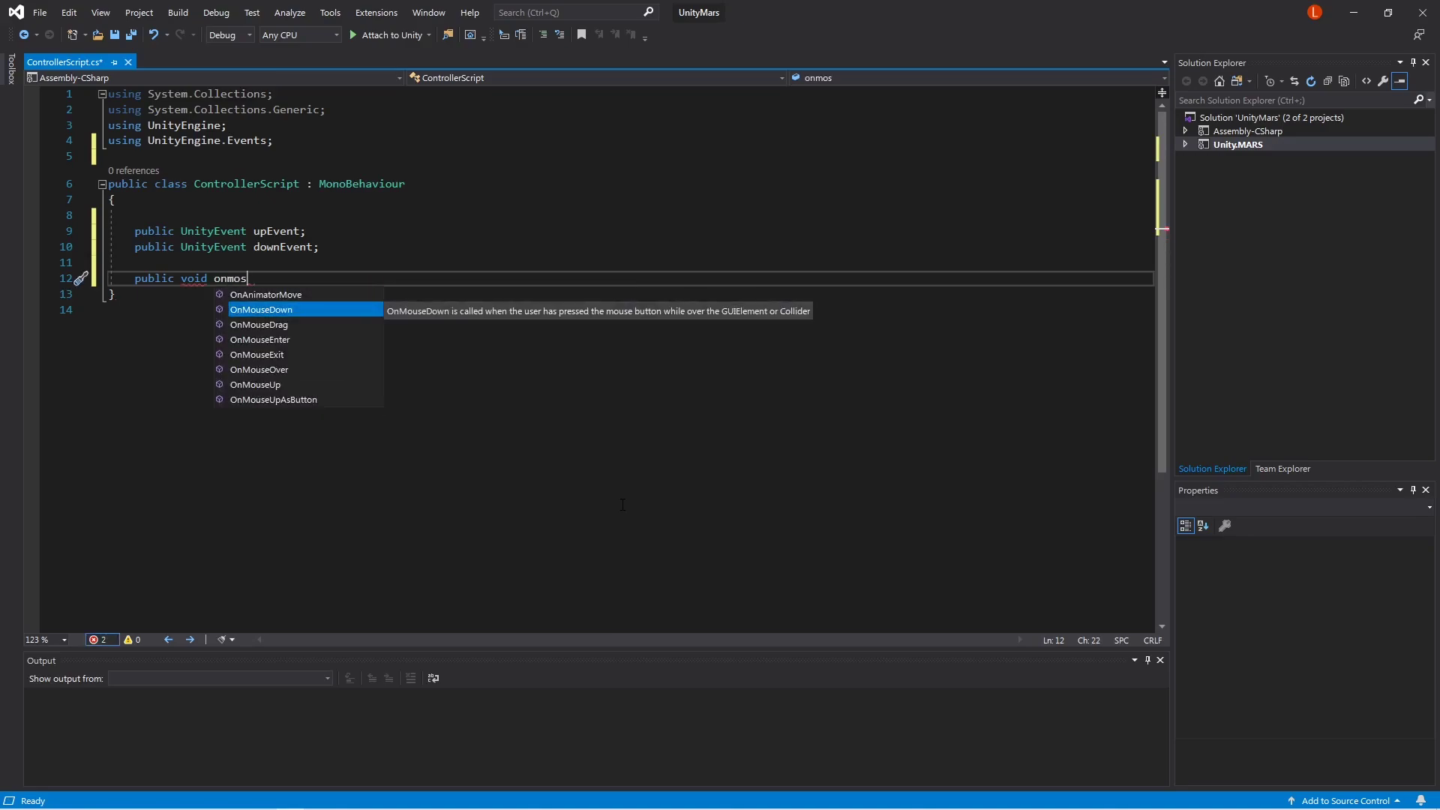
pyautogui.press('Tab')
pyautogui.press('Down')
pyautogui.press('Return')
pyautogui.write('public ')
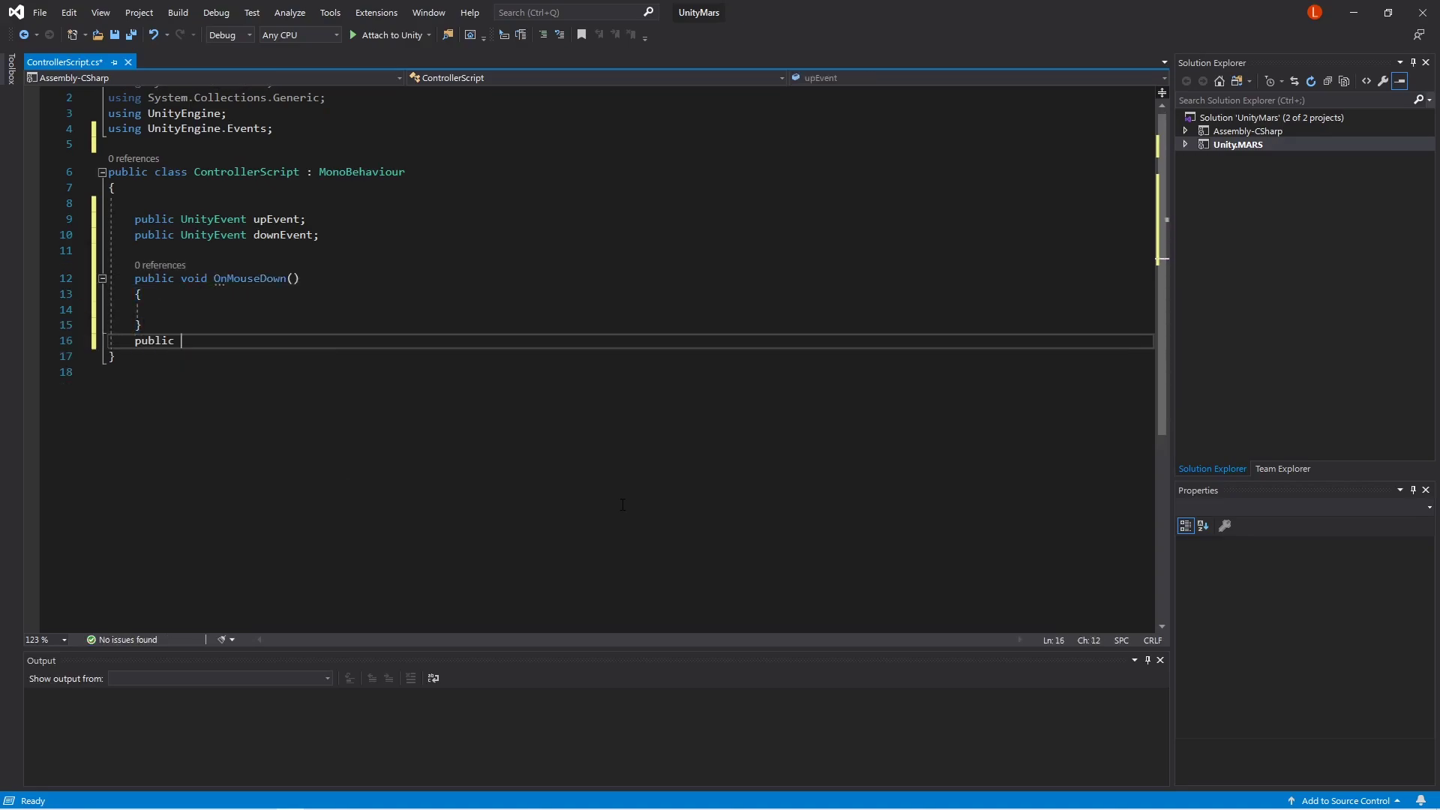
pyautogui.write('void on')
pyautogui.press('Tab')
pyautogui.hotkey('ctrl', 'z')
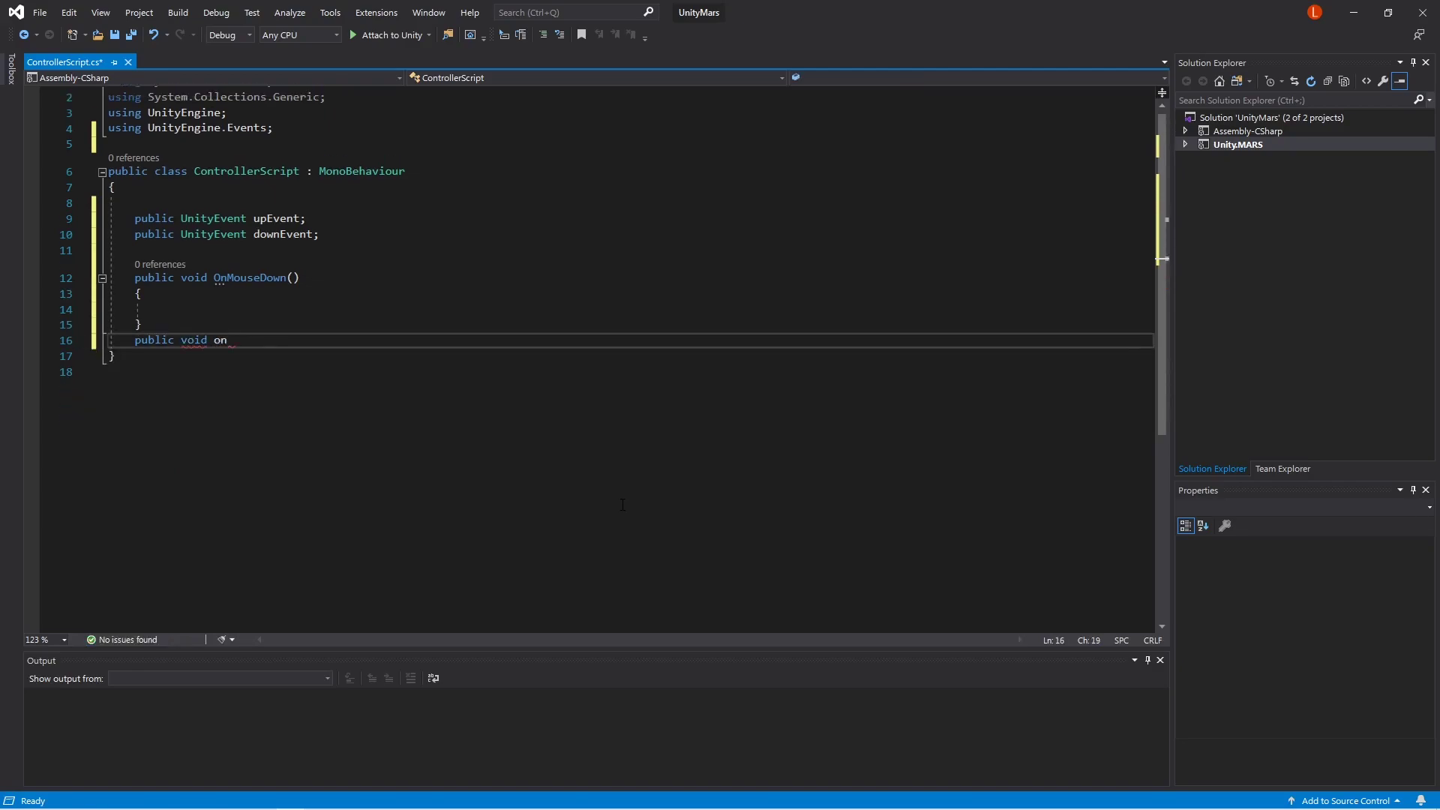
pyautogui.press('BackSpace')
pyautogui.press('BackSpace')
pyautogui.write('onmou')
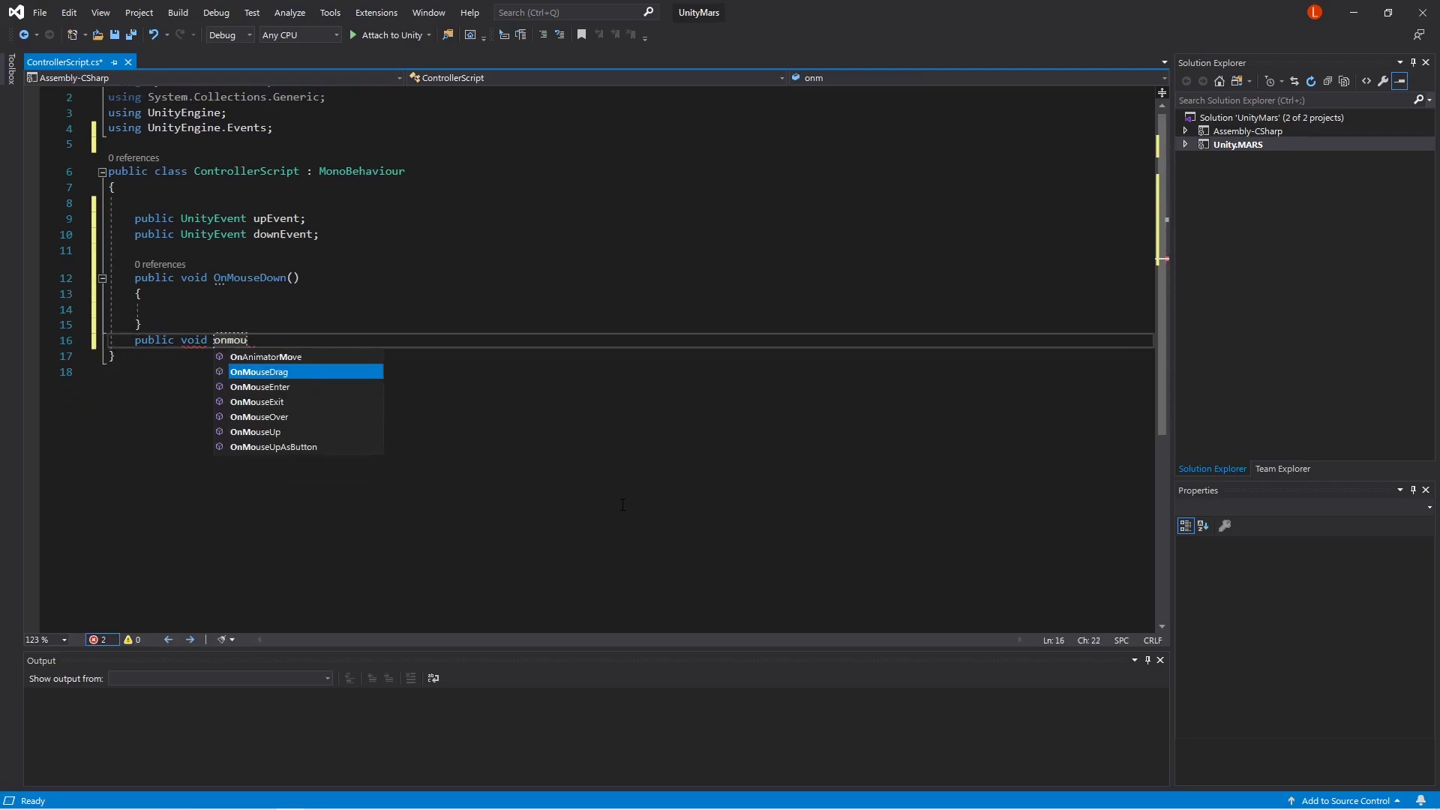
pyautogui.press('Up')
pyautogui.press('Down')
pyautogui.press('Down')
pyautogui.press('Down')
pyautogui.press('Down')
pyautogui.press('Down')
pyautogui.press('Tab')
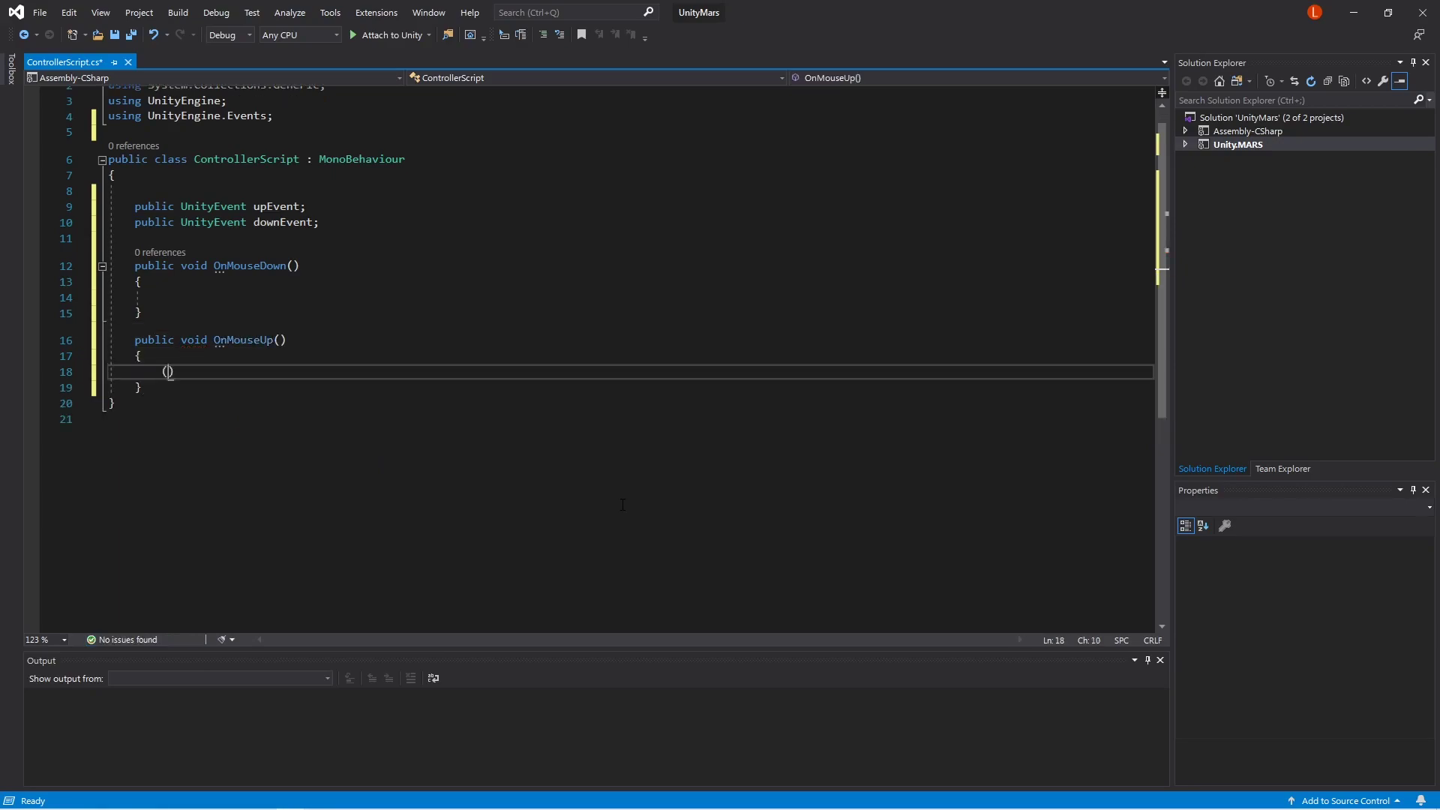
pyautogui.press('BackSpace')
# Step: Fill the method bodies with Debug.Log("Down") and Debug.Log("Up")
pyautogui.press('Up')
pyautogui.press('Up')
pyautogui.press('Up')
pyautogui.press('Up')
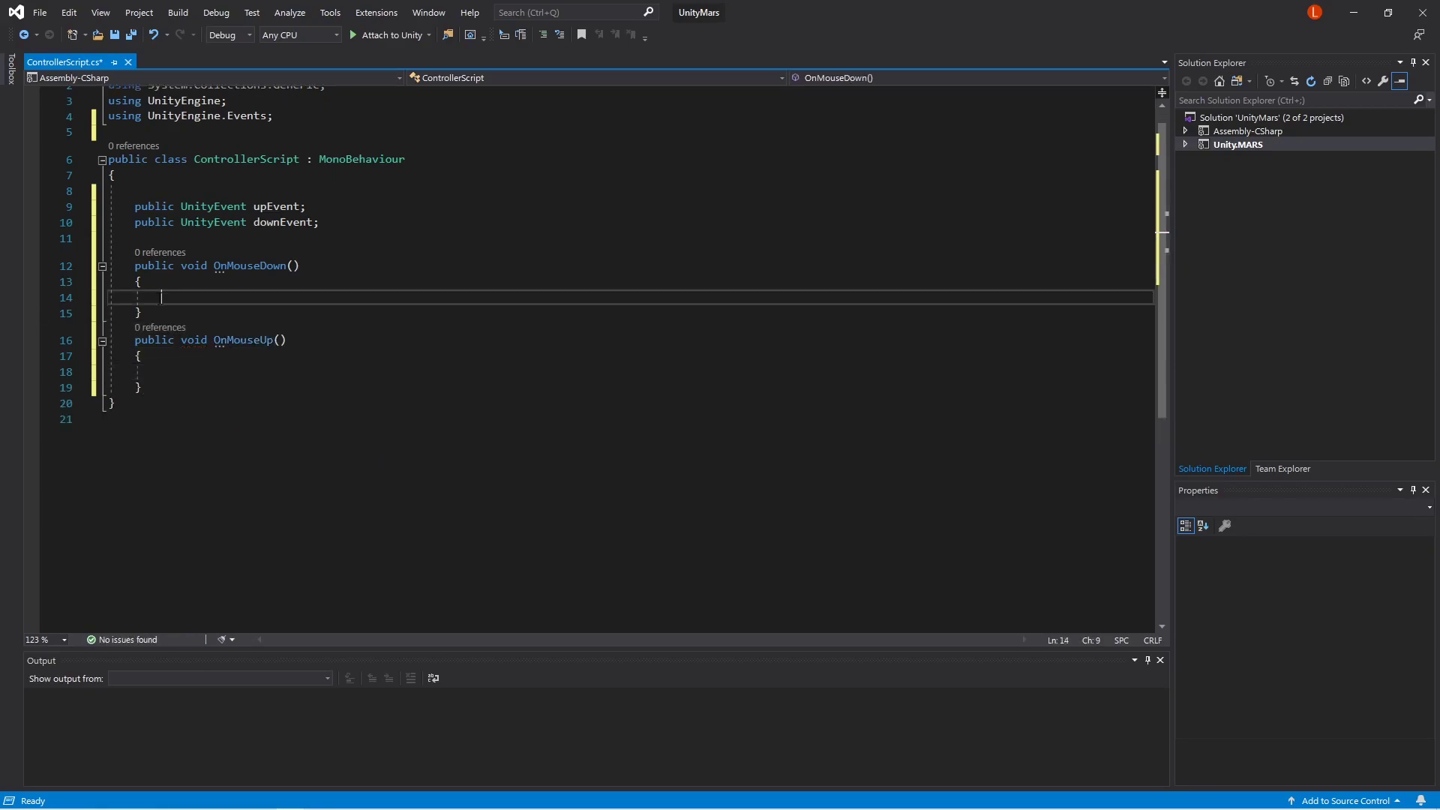
pyautogui.write('Debug.Log()')
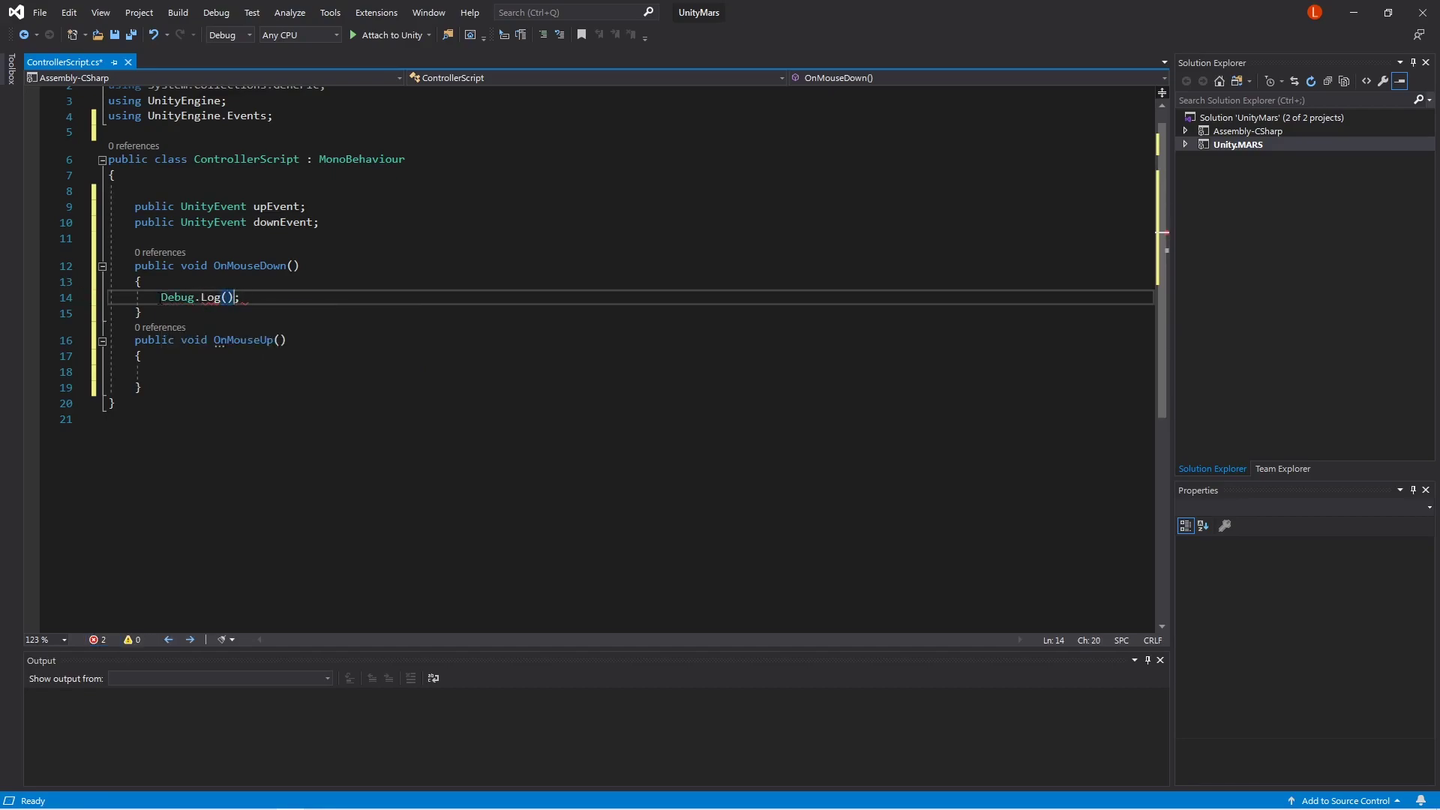
pyautogui.write(';')
pyautogui.press('Left')
pyautogui.press('Left')
pyautogui.write('""')
pyautogui.press('Left')
pyautogui.write('D')
pyautogui.press('Down')
pyautogui.press('Down')
pyautogui.press('Down')
pyautogui.press('Down')
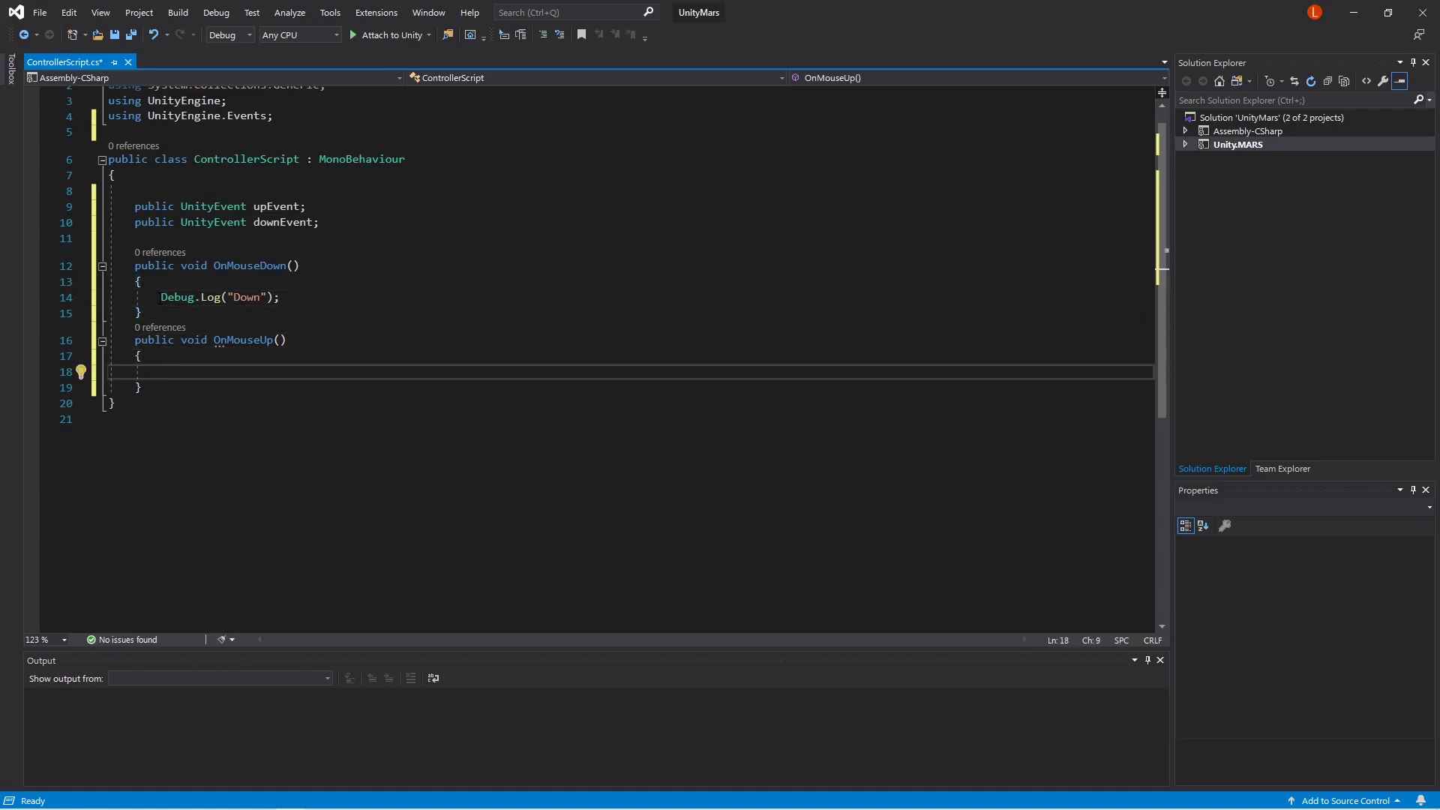
pyautogui.write('Debug.Log')
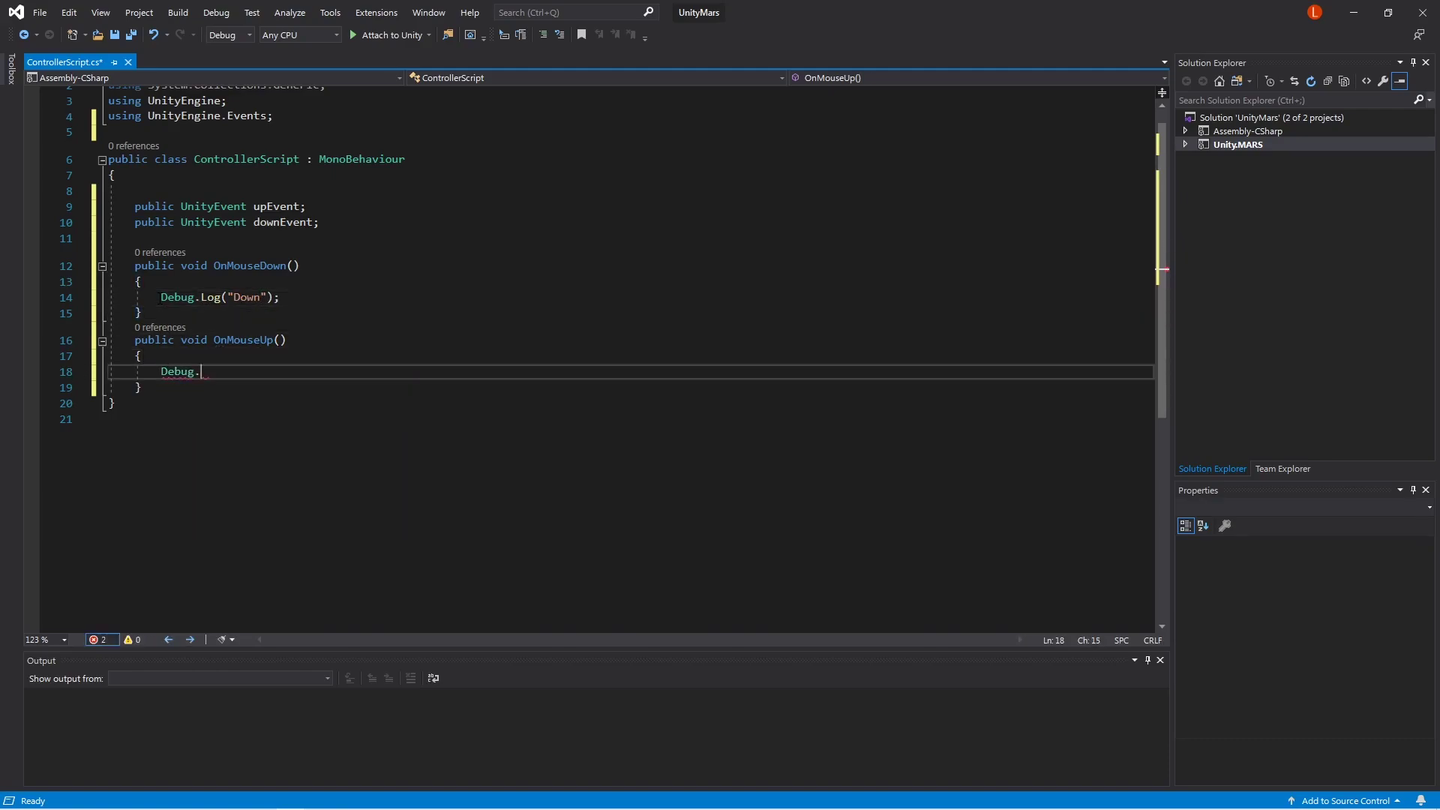
pyautogui.press('Escape')
pyautogui.write('();')
pyautogui.write('Up");')
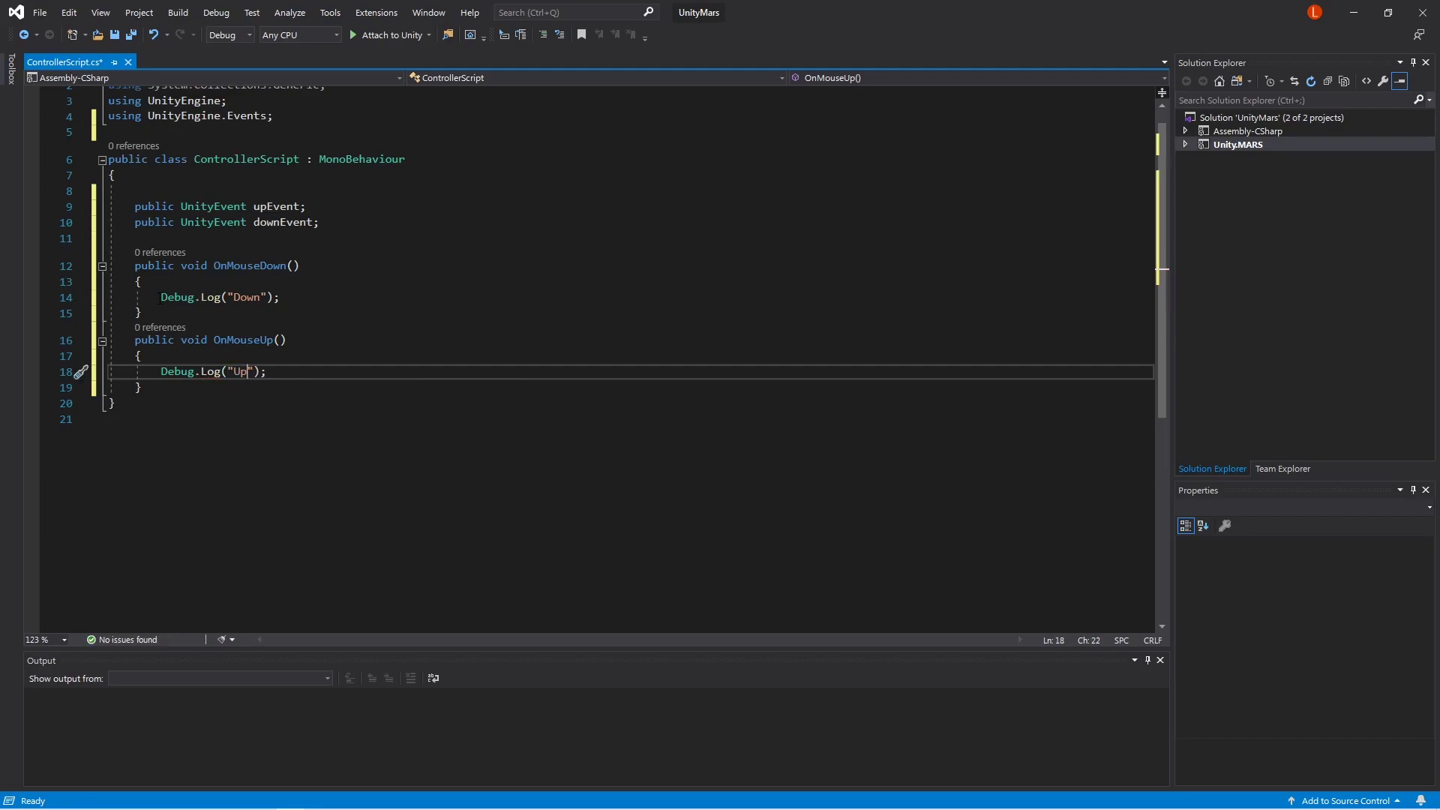
# Step: Save ControllerScript and switch back to the Unity editor
pyautogui.hotkey('ctrl', 's')
pyautogui.click(313, 419)
pyautogui.click(312, 312)
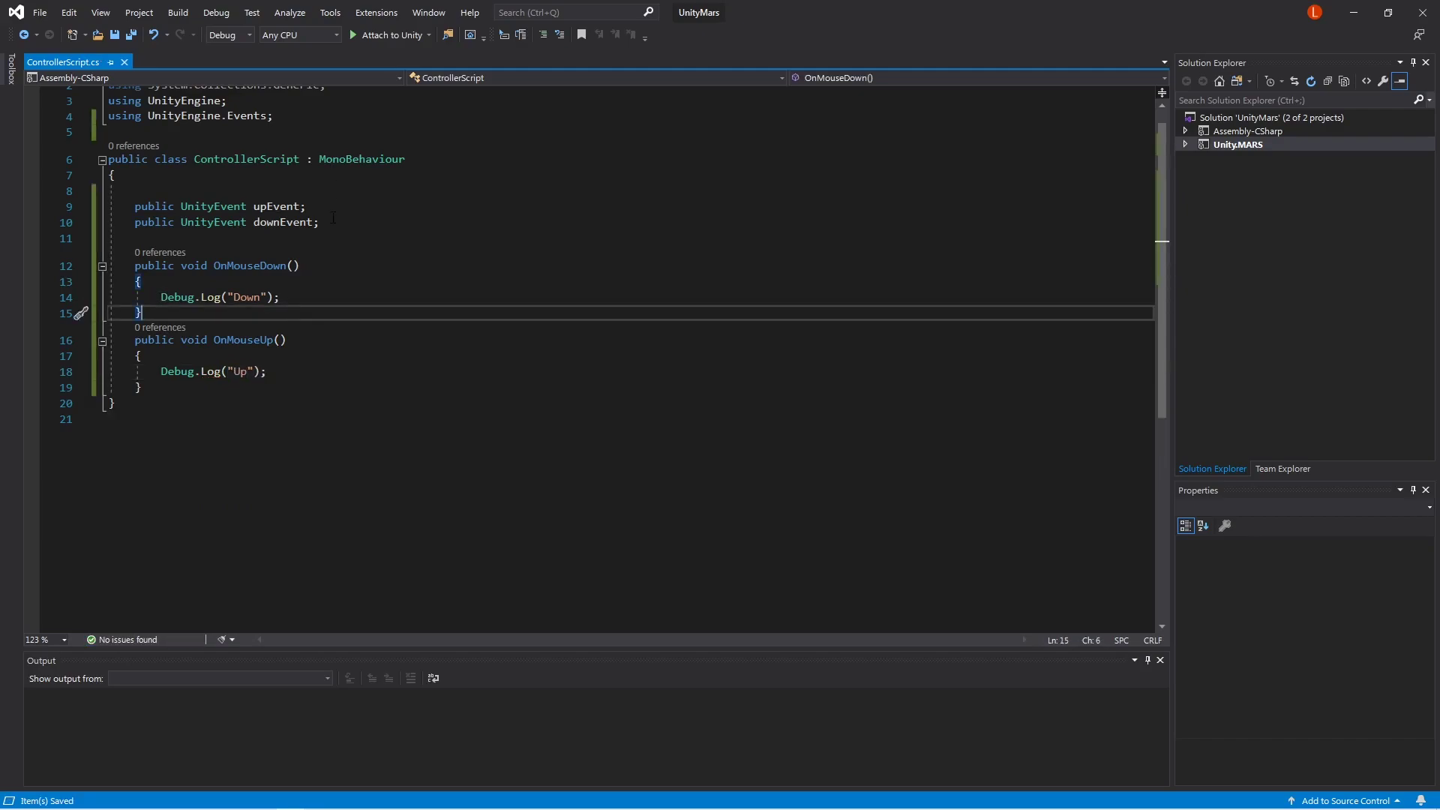
pyautogui.hotkey('alt', 'Tab')
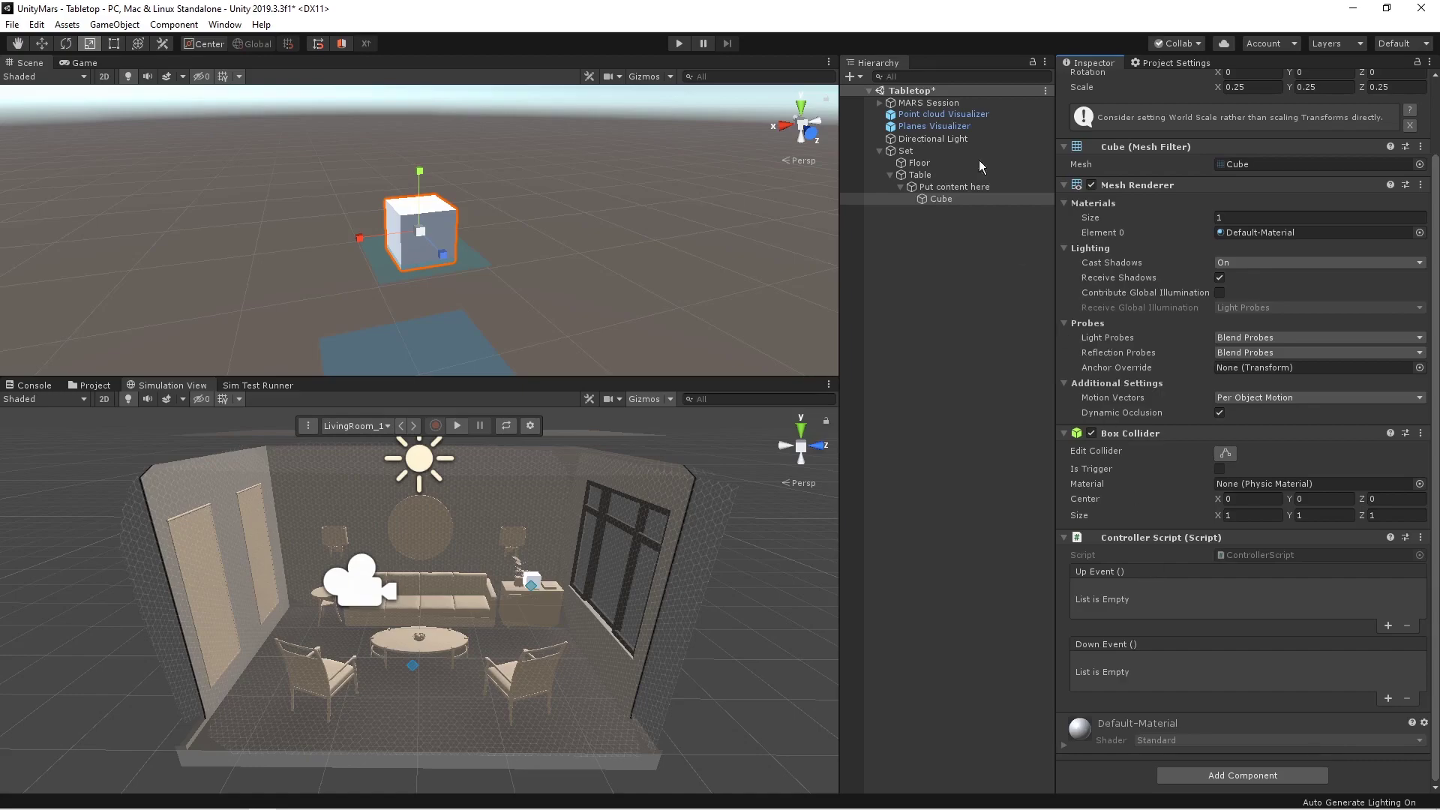
# Step: Select the Cube in the Hierarchy and create a UI > Image child under it
pyautogui.rightClick(933, 189)
pyautogui.click(932, 203)
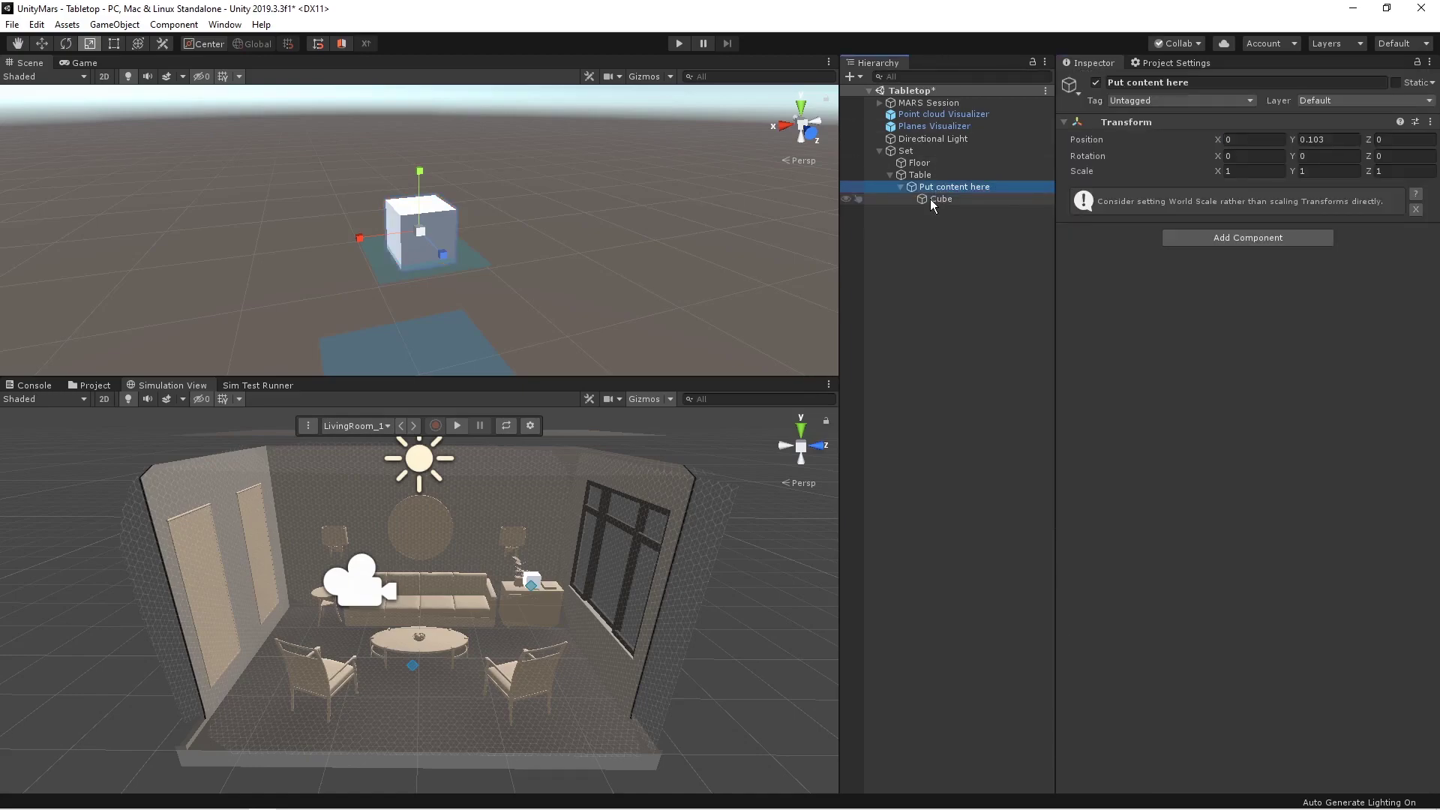
pyautogui.click(934, 200)
pyautogui.rightClick(936, 200)
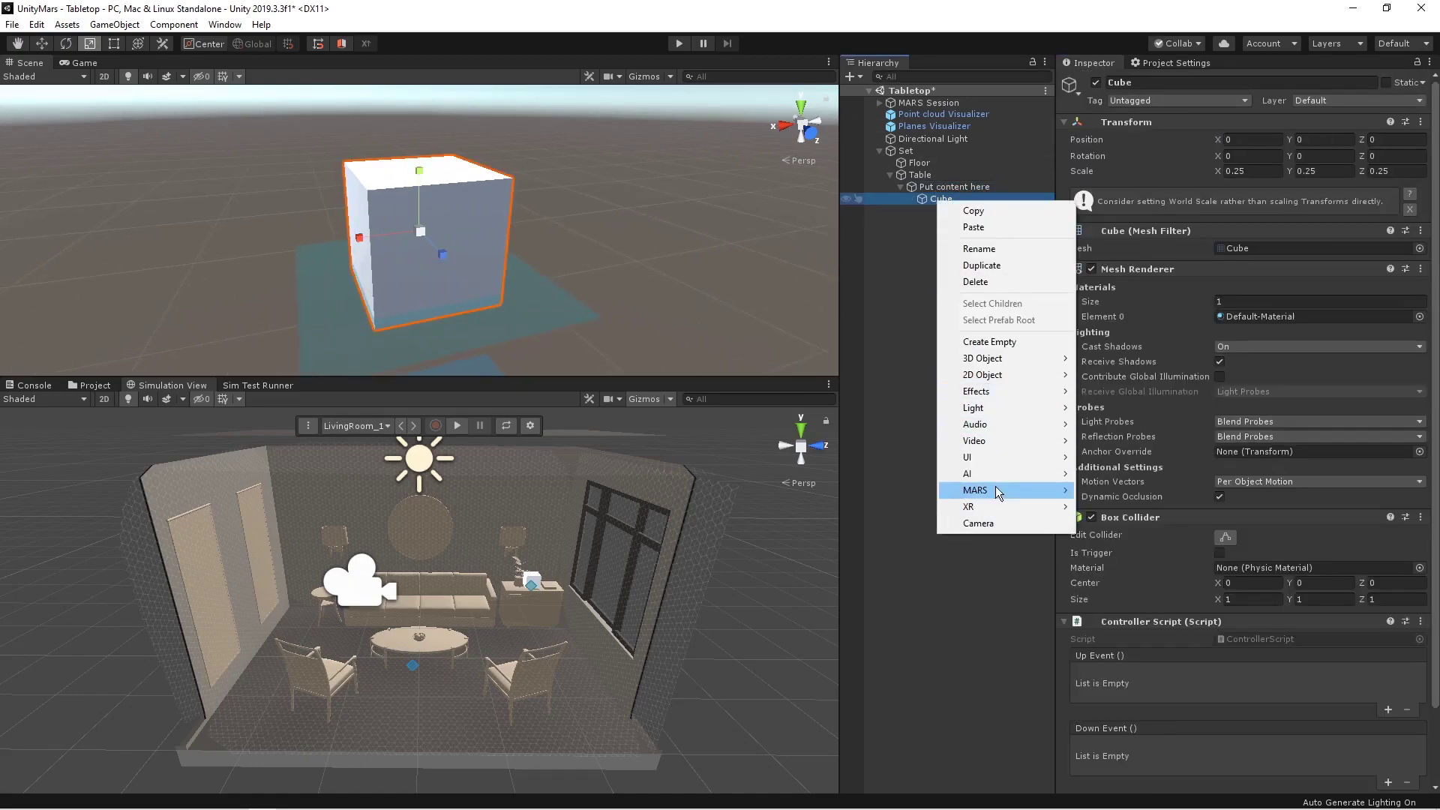
pyautogui.moveTo(1013, 466)
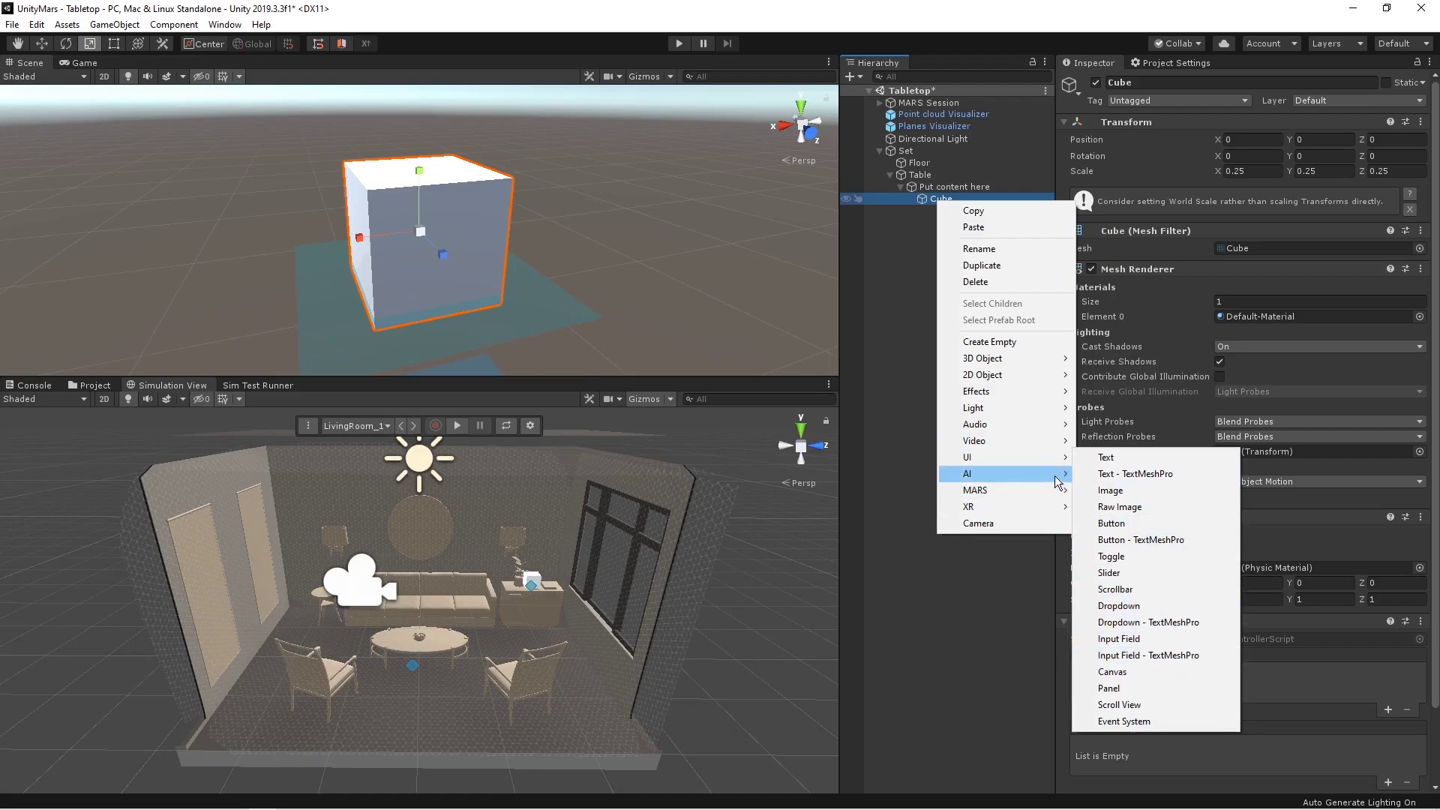
pyautogui.moveTo(1063, 465)
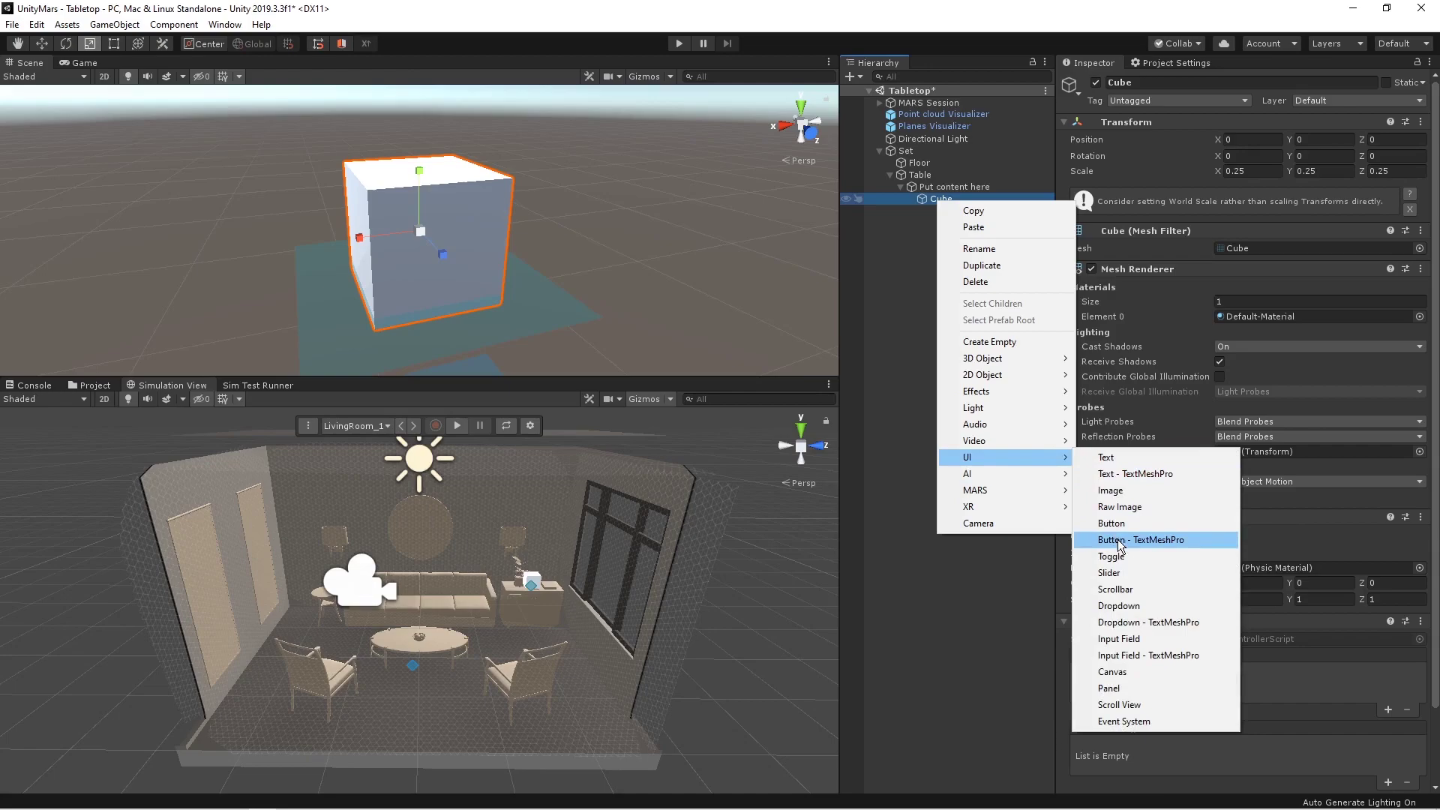
pyautogui.click(1125, 494)
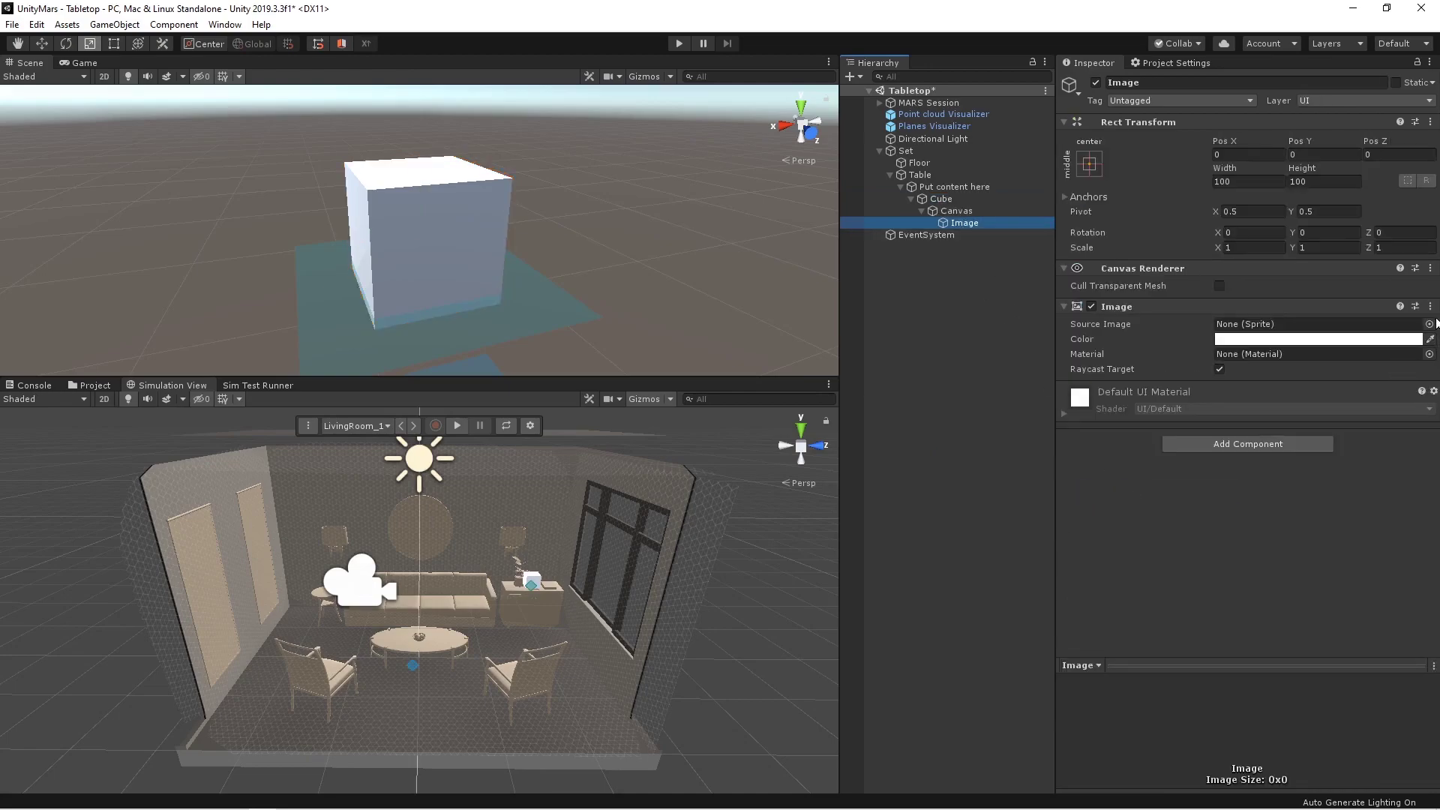
# Step: Set the Image's Source Image sprite to Background
pyautogui.click(1431, 322)
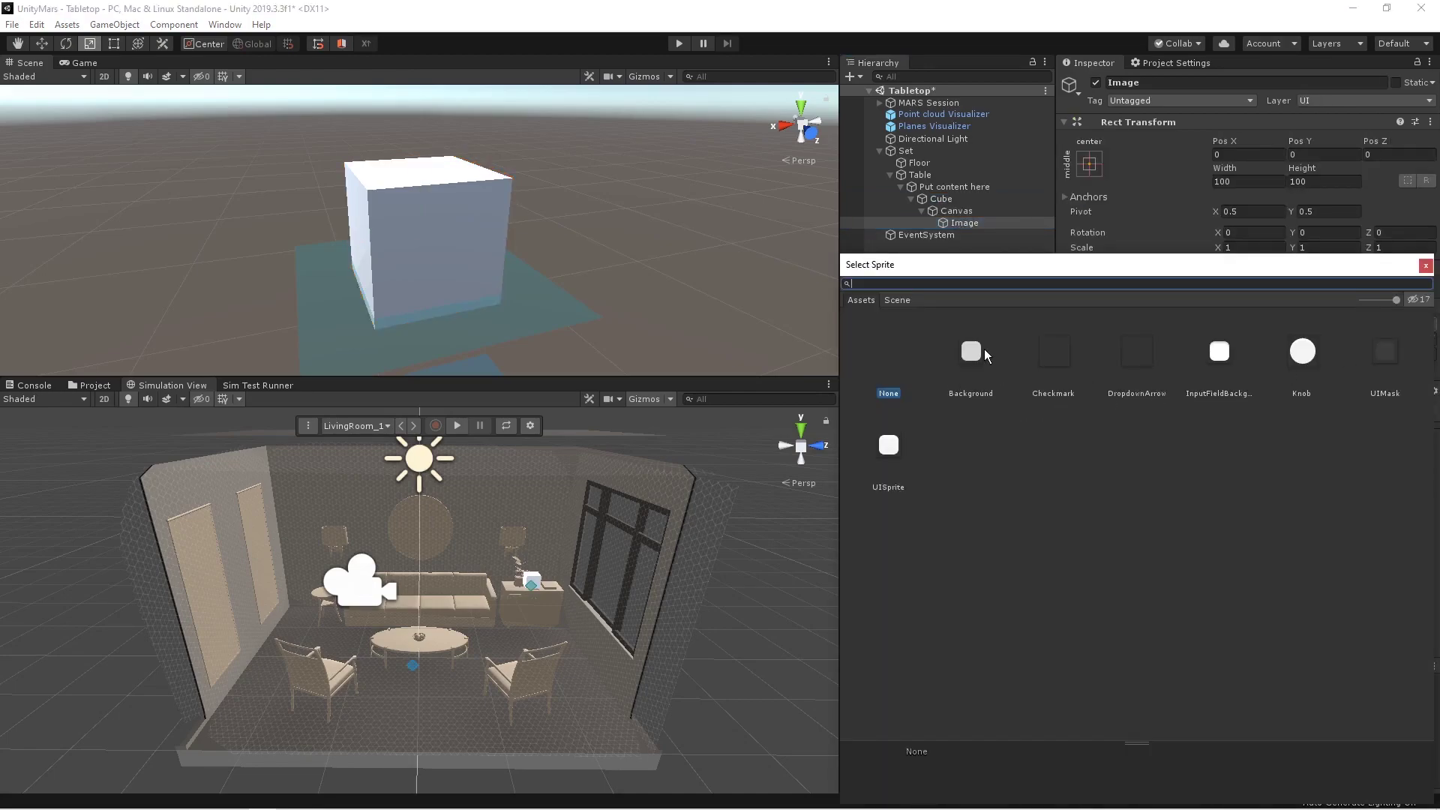
pyautogui.doubleClick(987, 356)
pyautogui.scroll(-3, 444, 288)
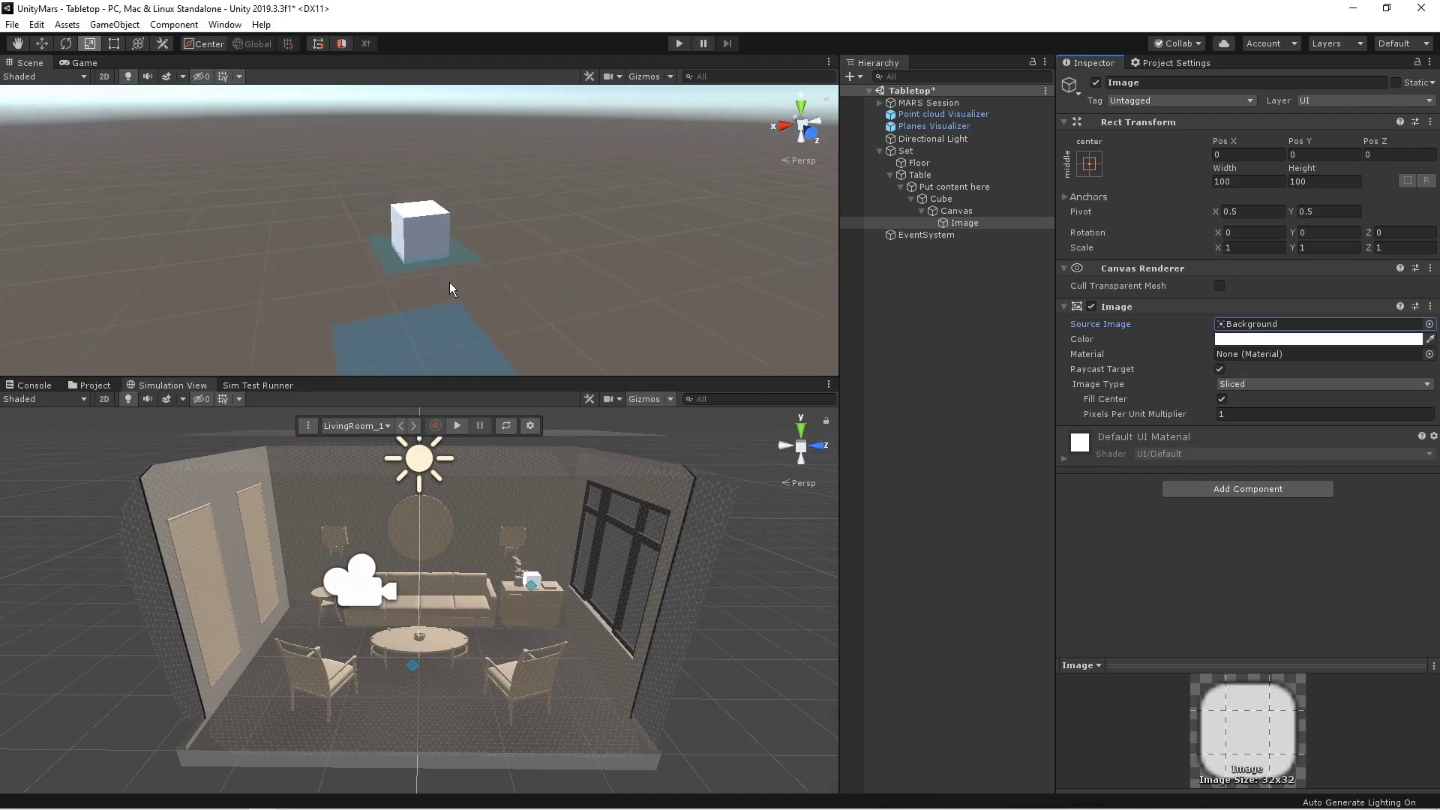
pyautogui.scroll(2, 448, 282)
# Step: Set the Canvas Render Mode to World Space with Main Camera as Event Camera
pyautogui.click(979, 212)
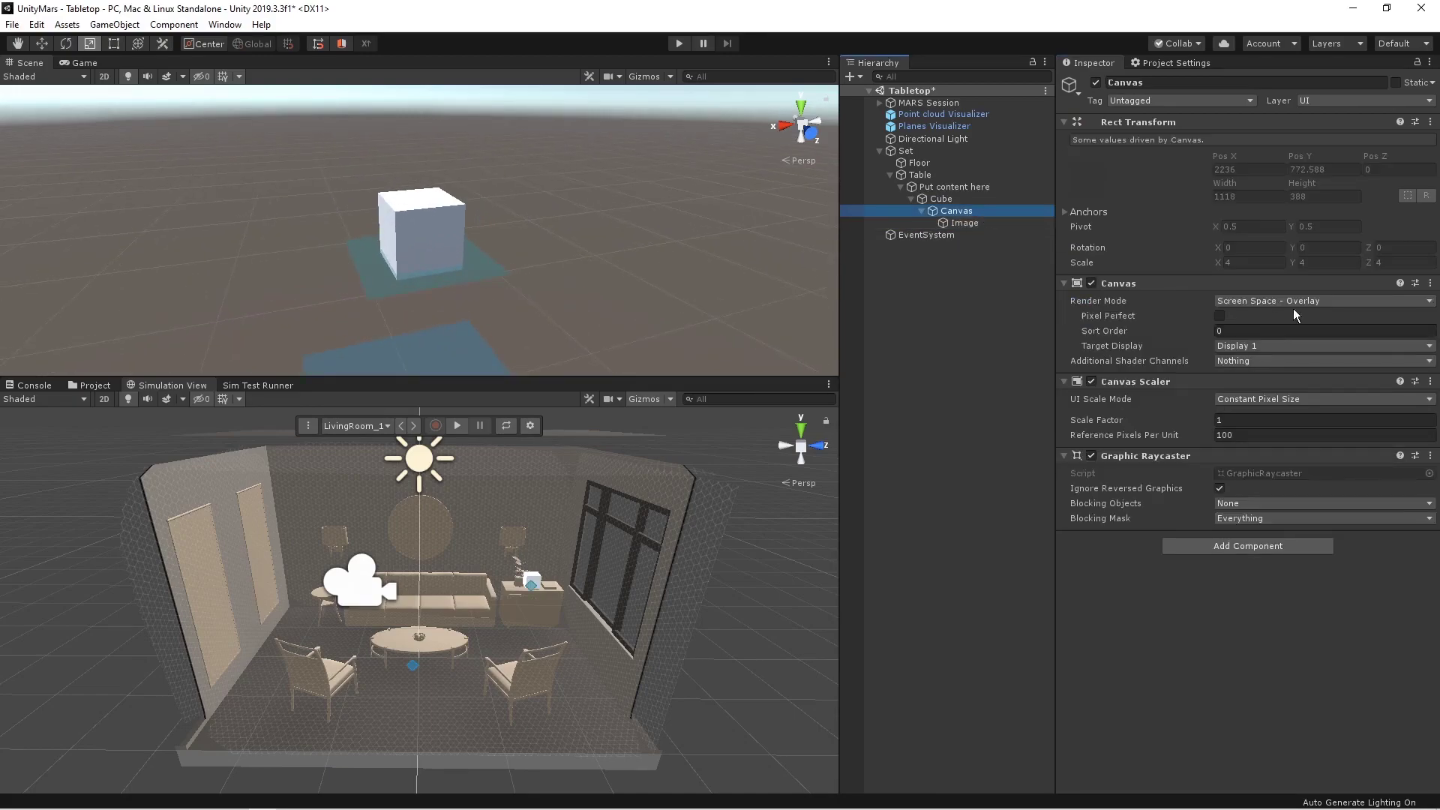
pyautogui.click(1275, 301)
pyautogui.click(1266, 350)
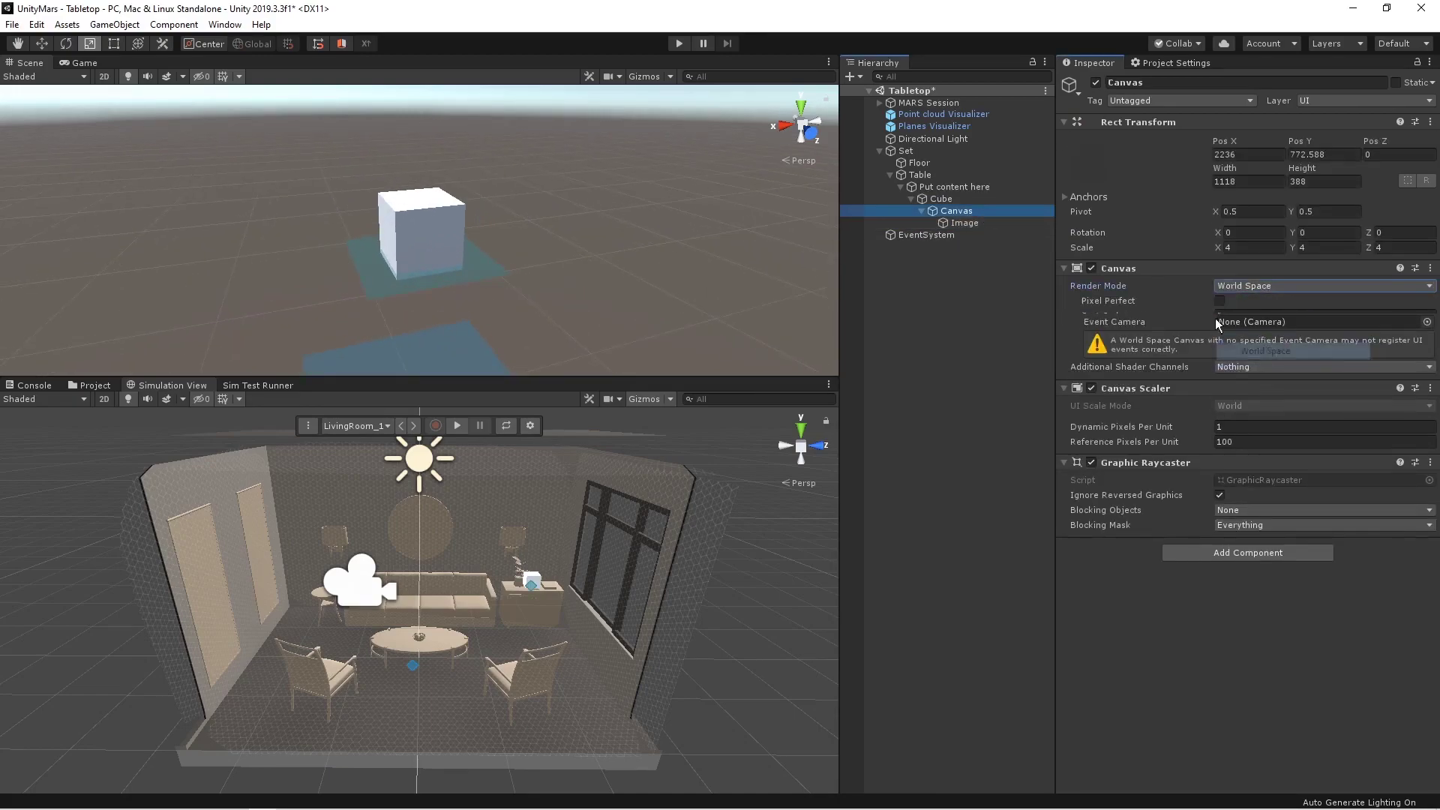
pyautogui.click(886, 104)
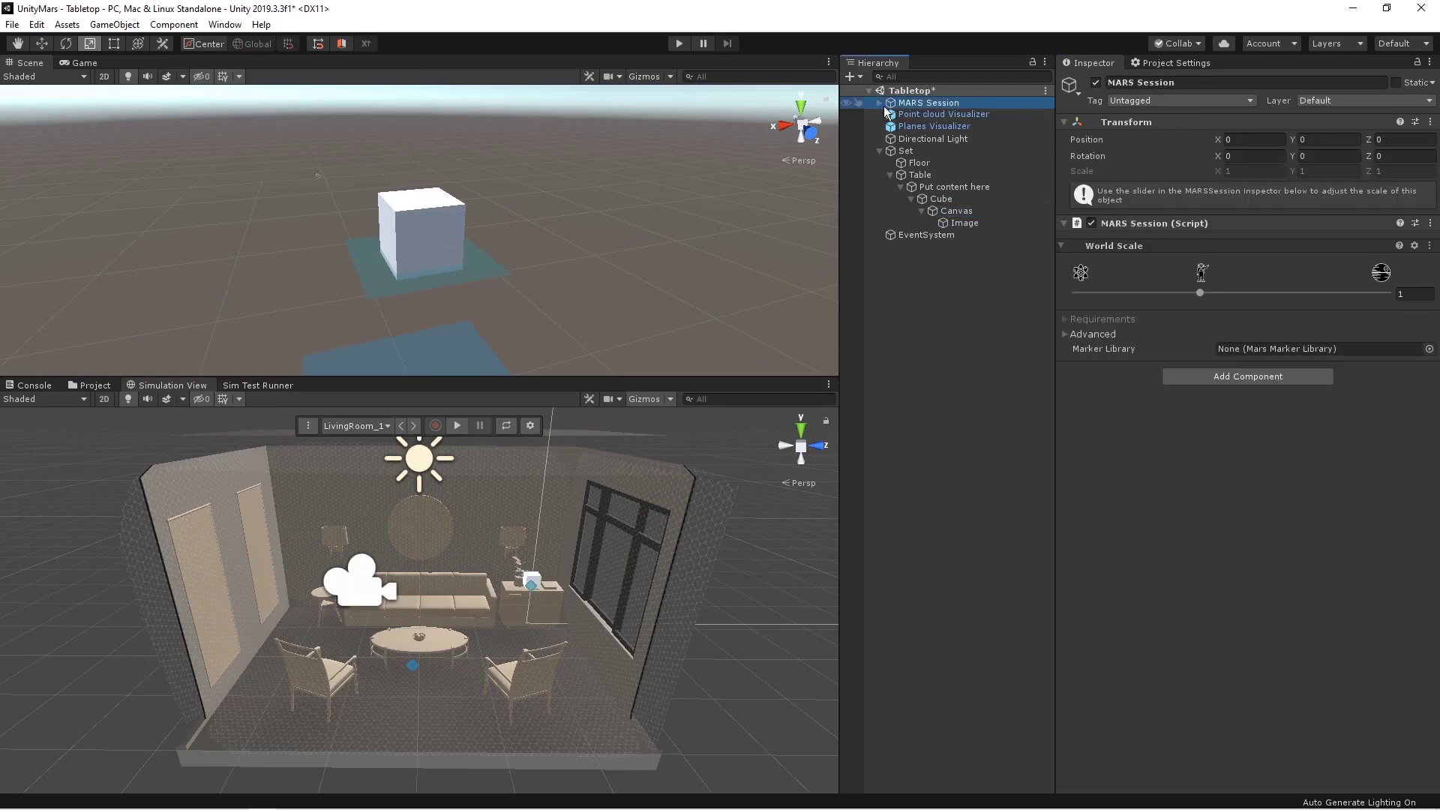
pyautogui.click(962, 223)
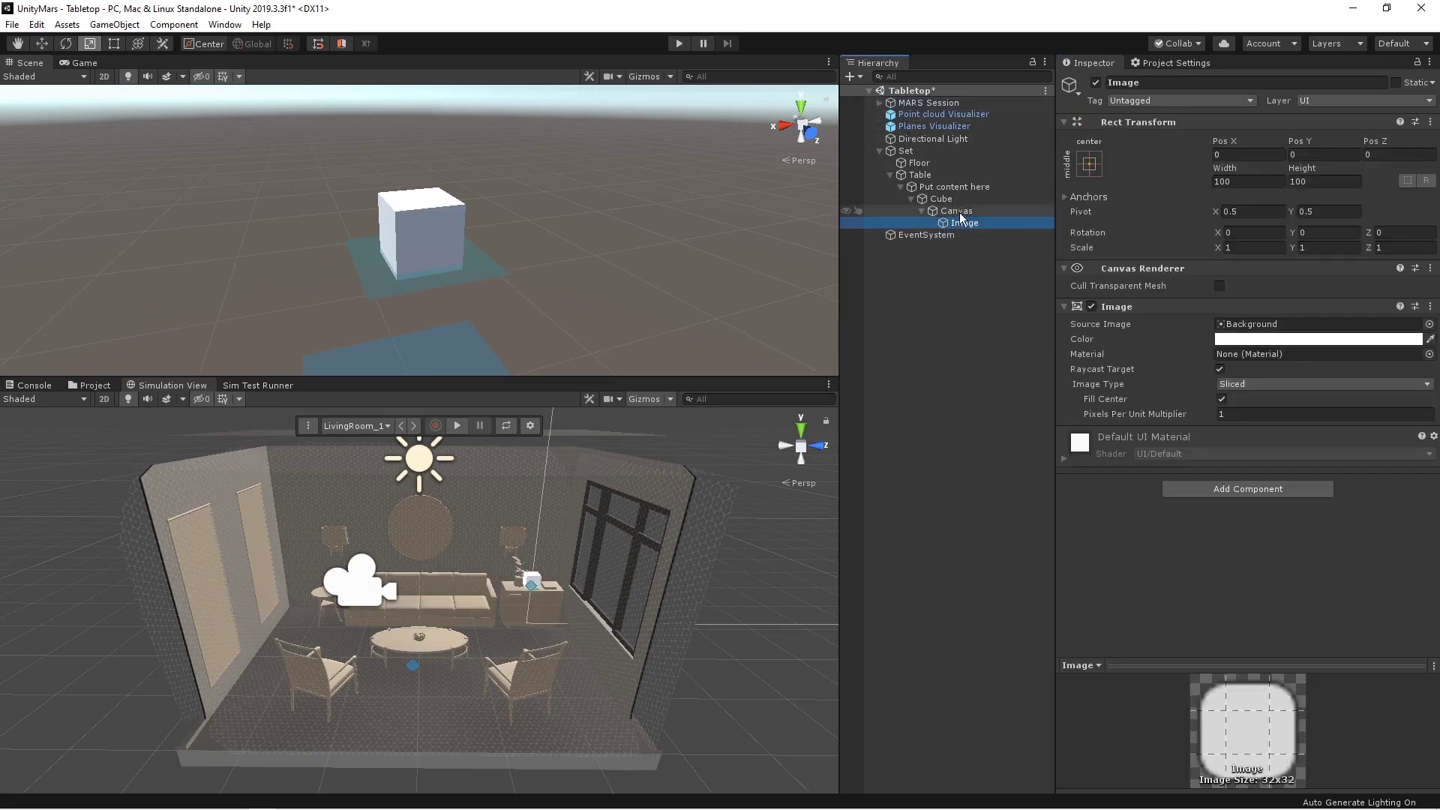
pyautogui.click(958, 213)
pyautogui.click(880, 103)
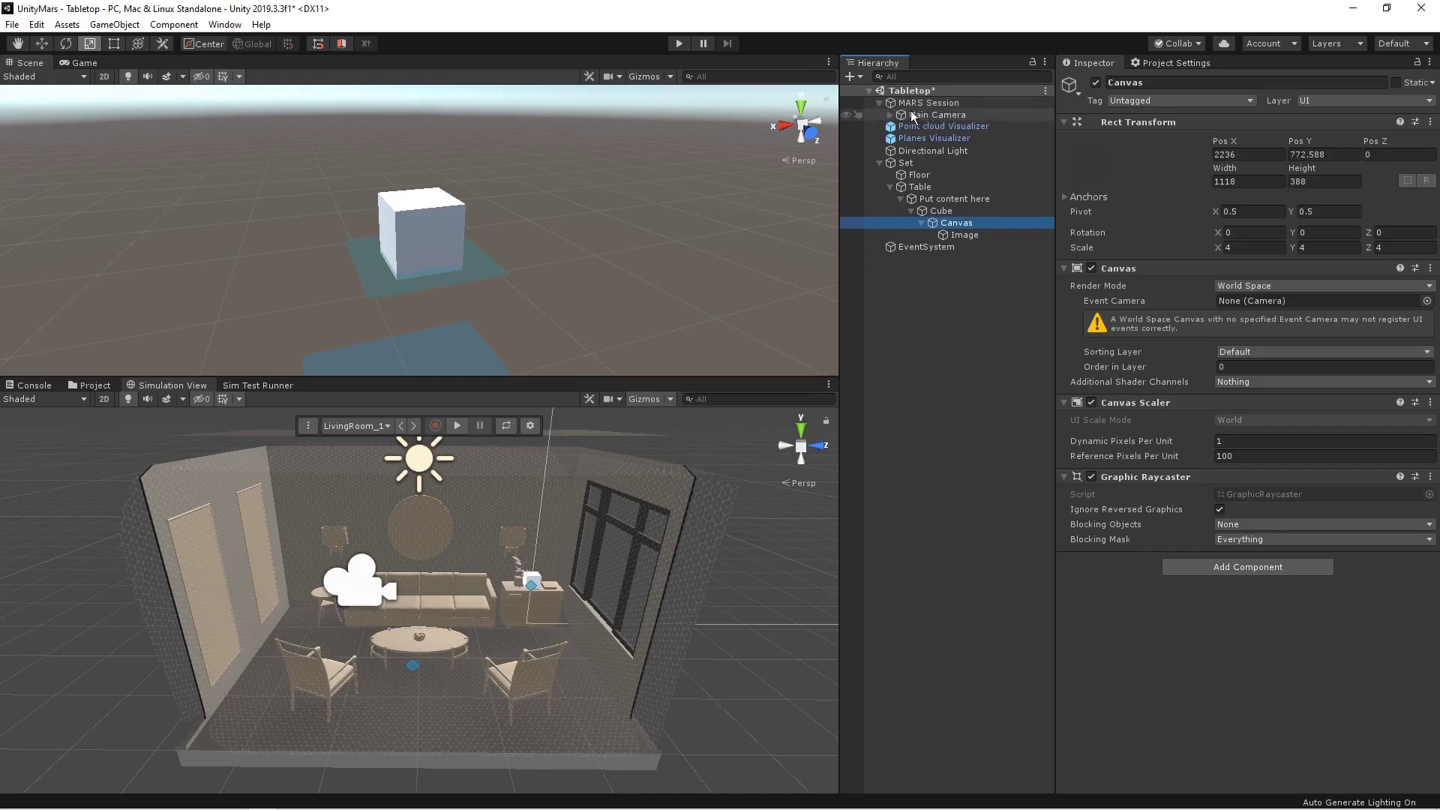
pyautogui.moveTo(936, 114); pyautogui.dragTo(1312, 304)
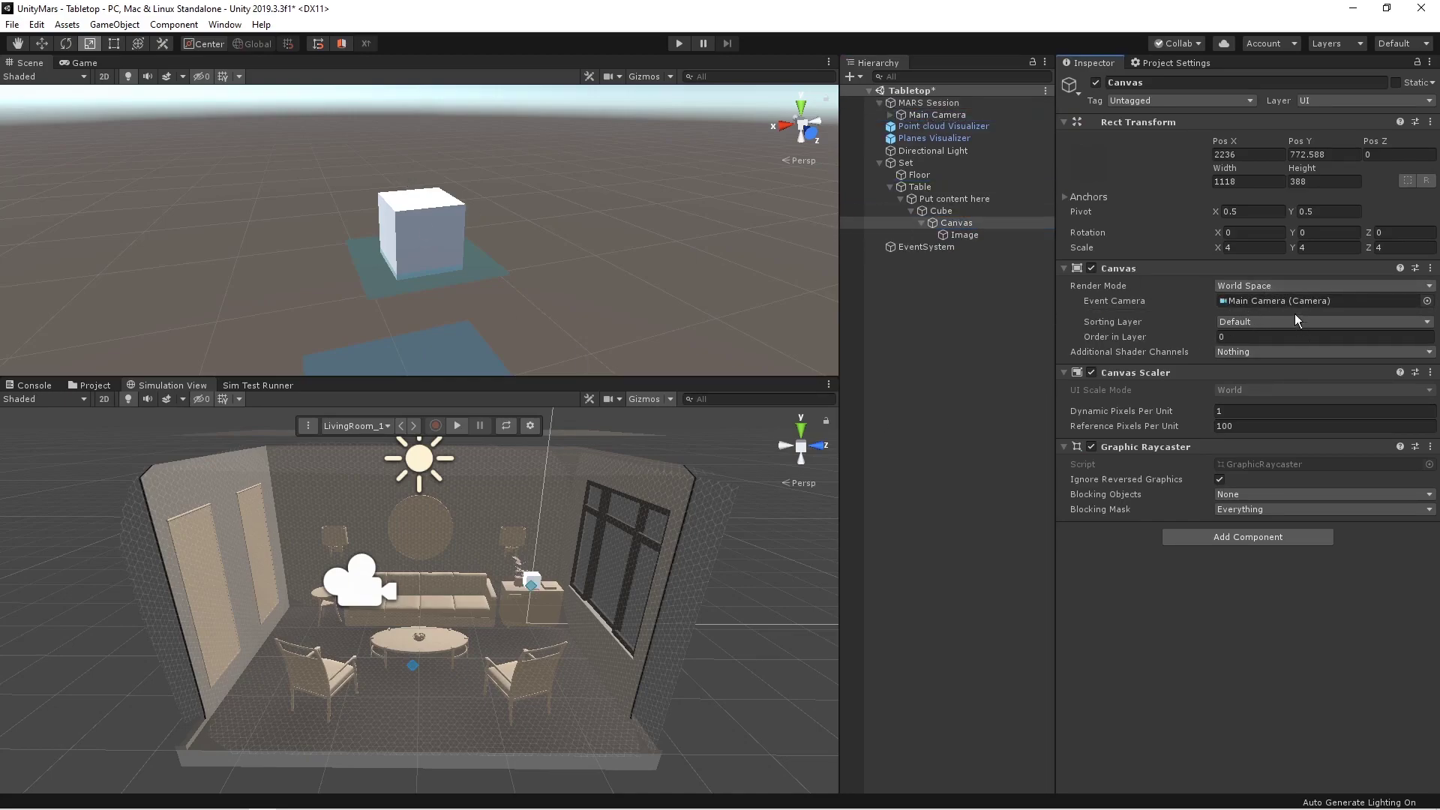
# Step: Set the Canvas Pos X and Pos Y to 0
pyautogui.click(965, 235)
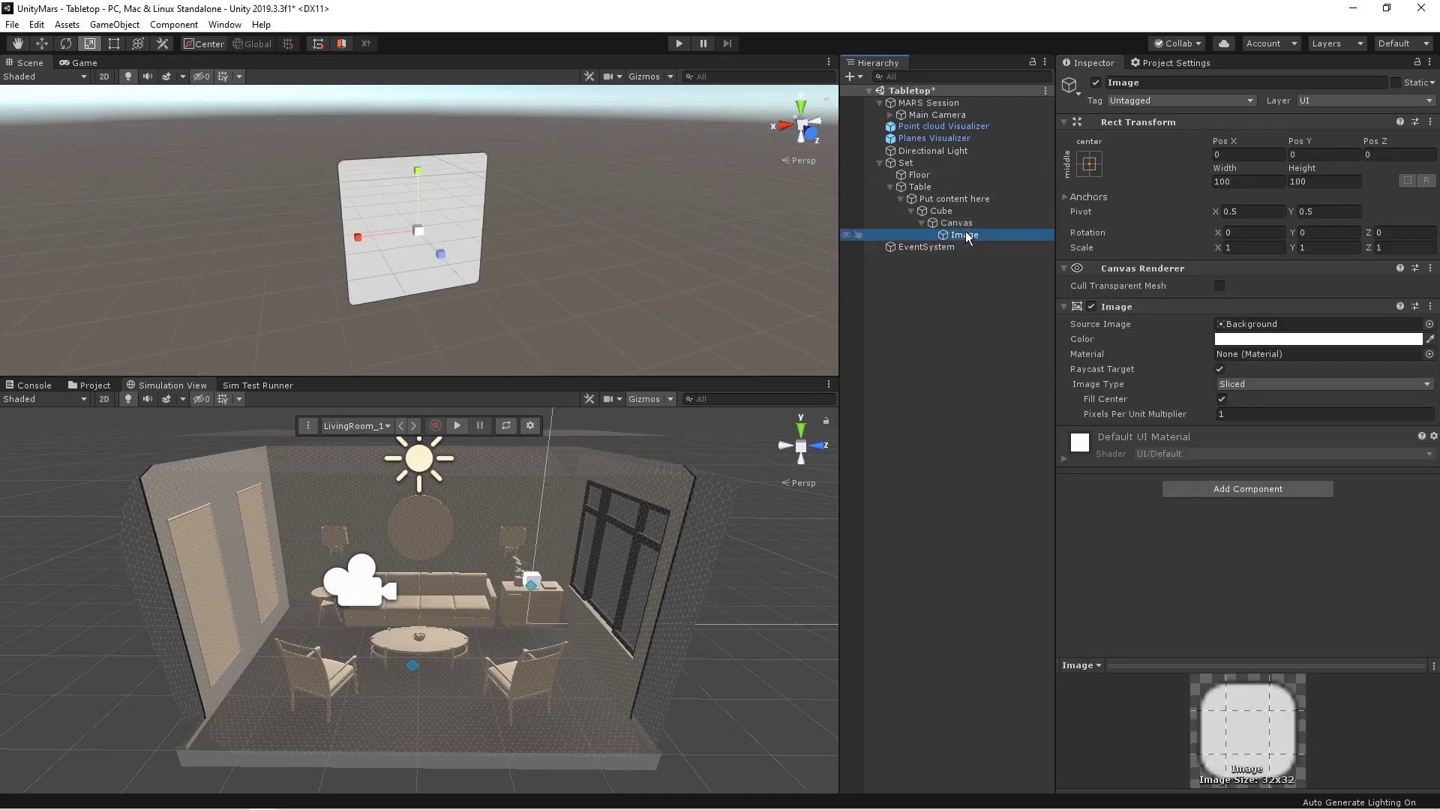
pyautogui.click(942, 212)
pyautogui.click(949, 224)
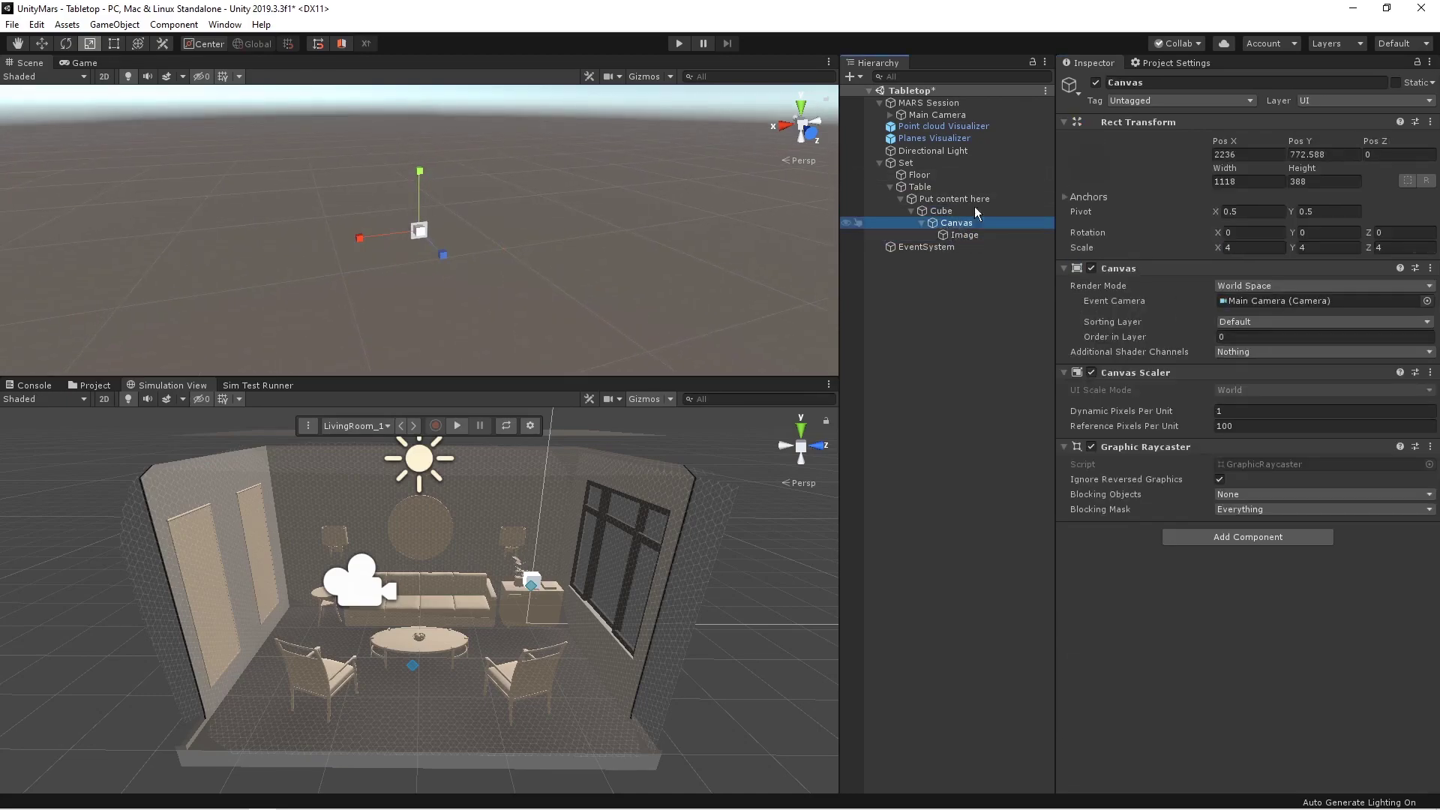
pyautogui.click(1241, 153)
pyautogui.write('0')
pyautogui.press('Tab')
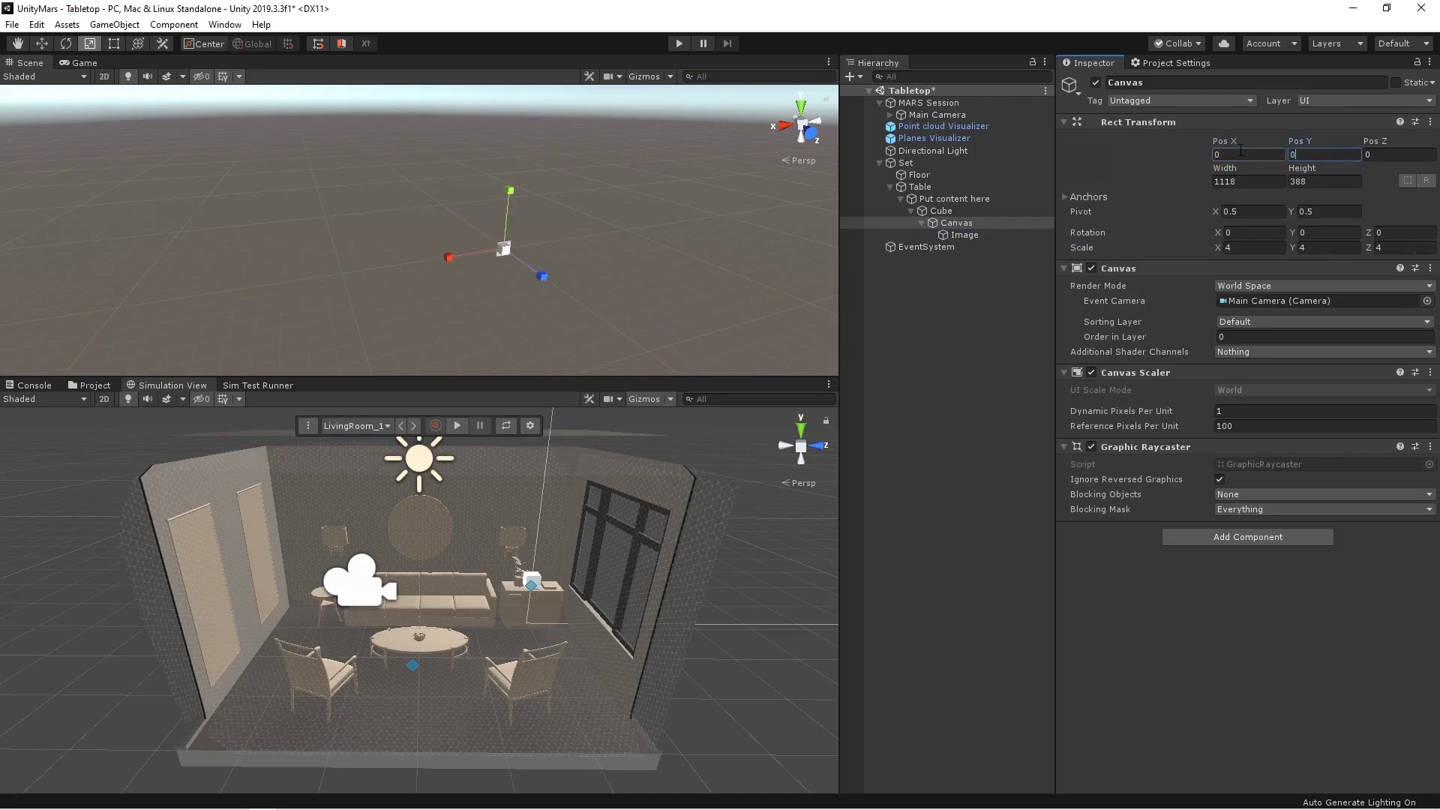
pyautogui.write('0')
pyautogui.press('Tab')
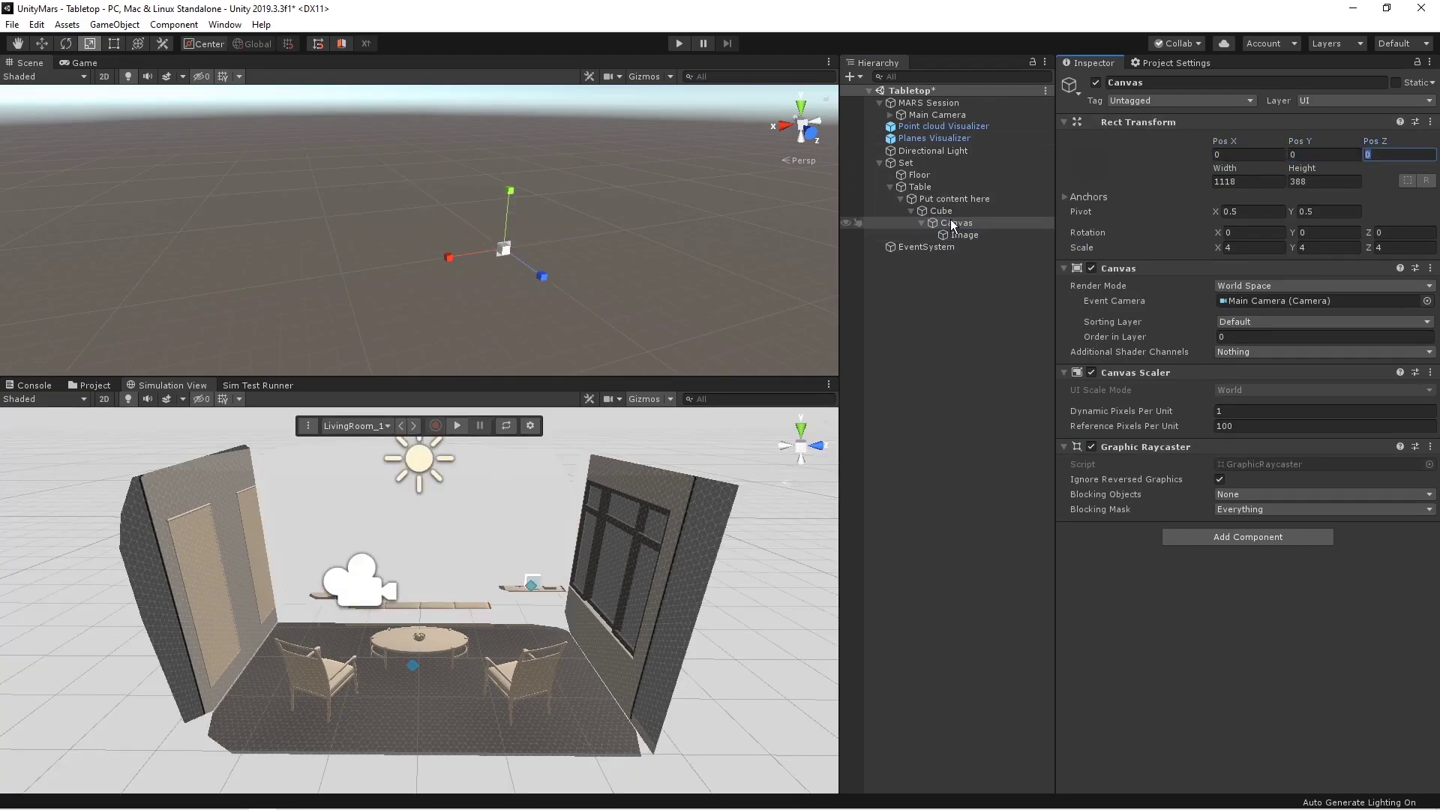
# Step: Scale the Canvas down from 4 to about 0.012
pyautogui.doubleClick(952, 223)
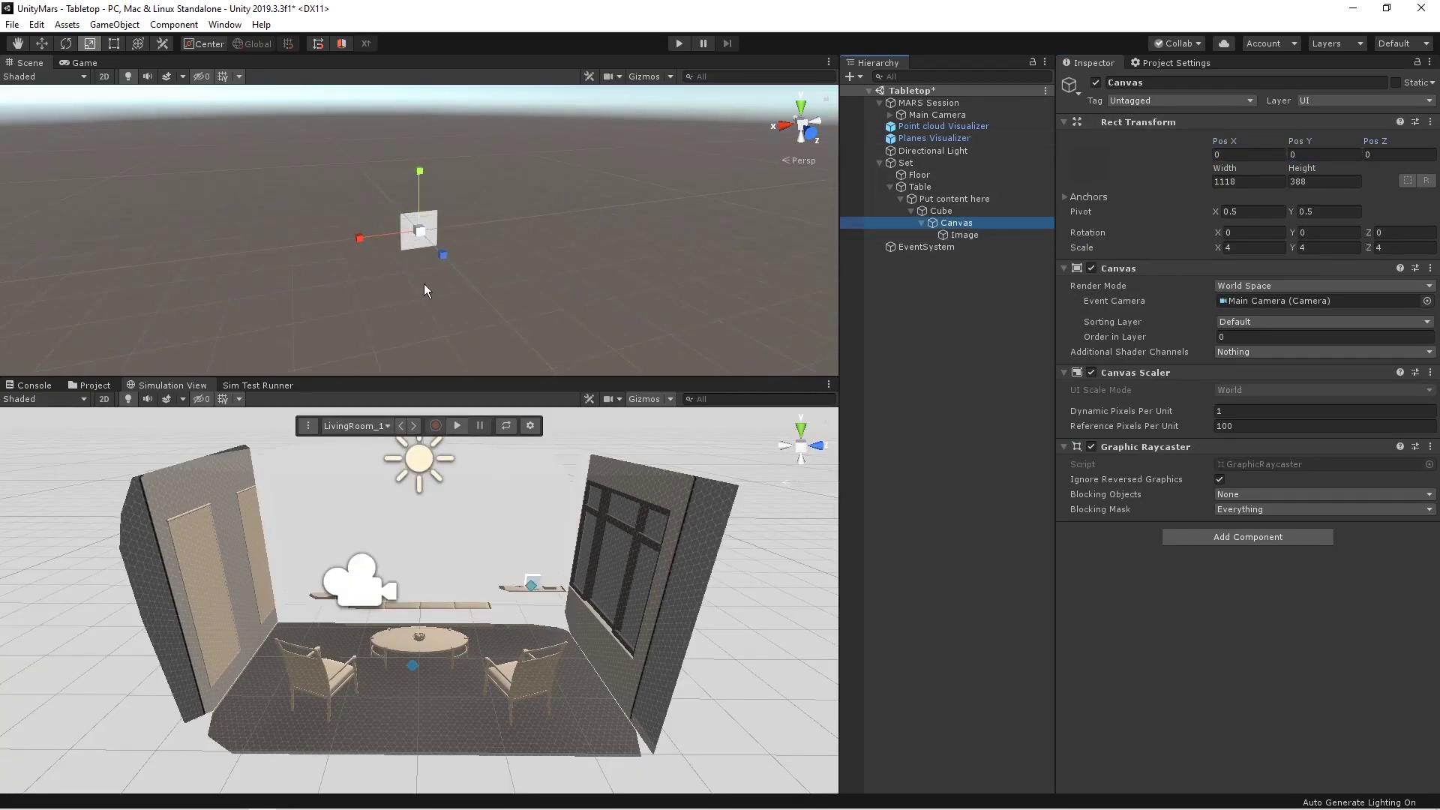
pyautogui.scroll(5, 428, 241)
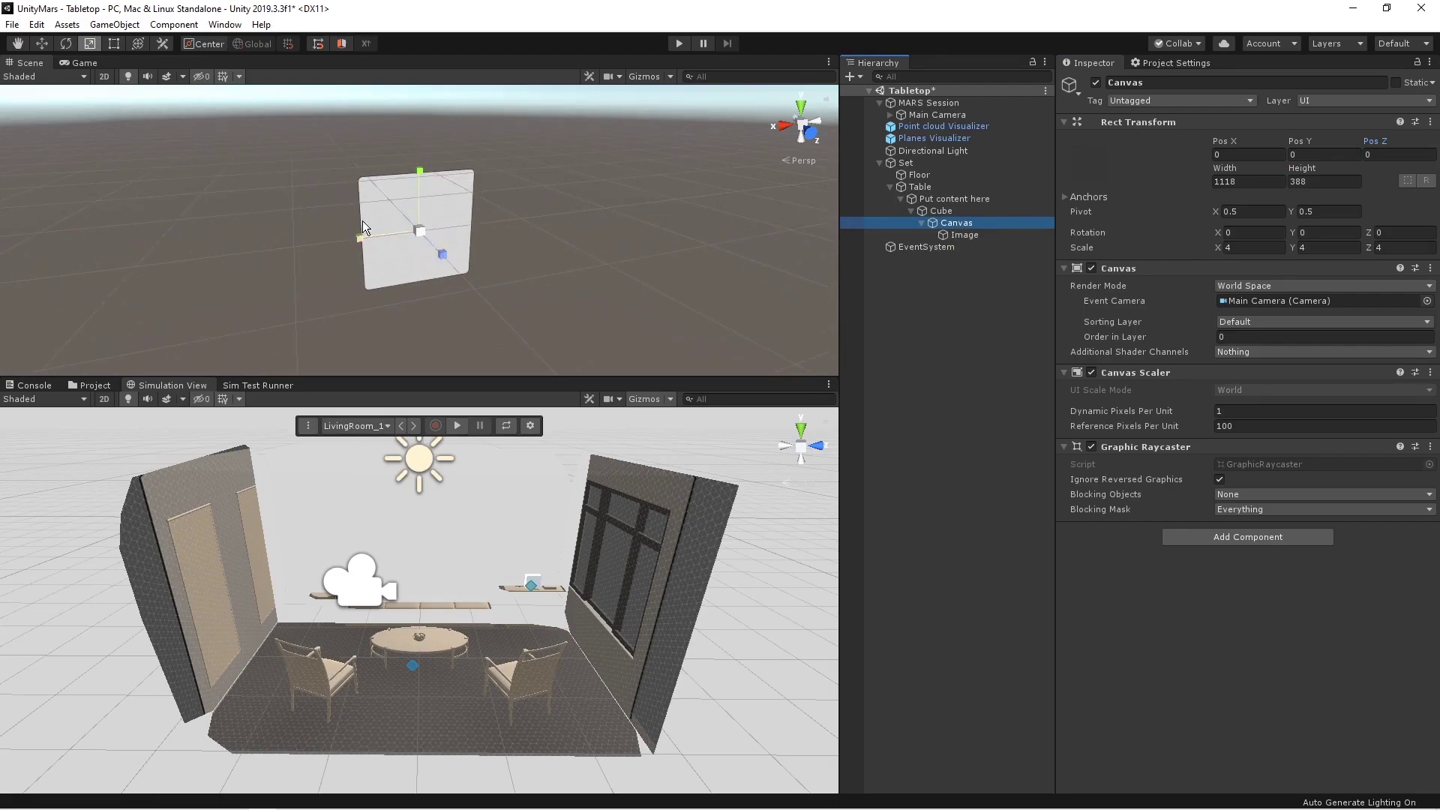
pyautogui.moveTo(404, 219); pyautogui.dragTo(351, 219)
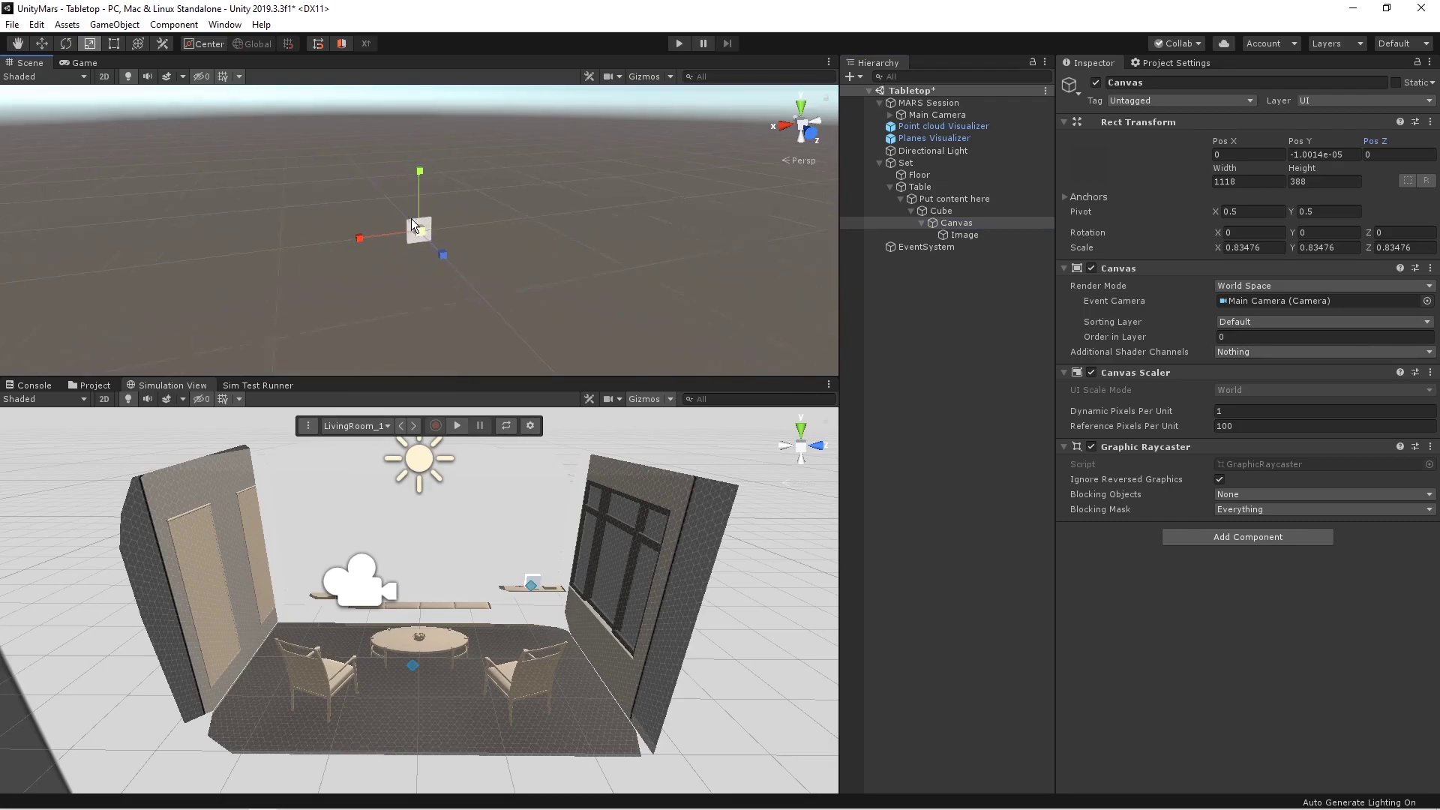
pyautogui.moveTo(417, 232); pyautogui.dragTo(352, 221)
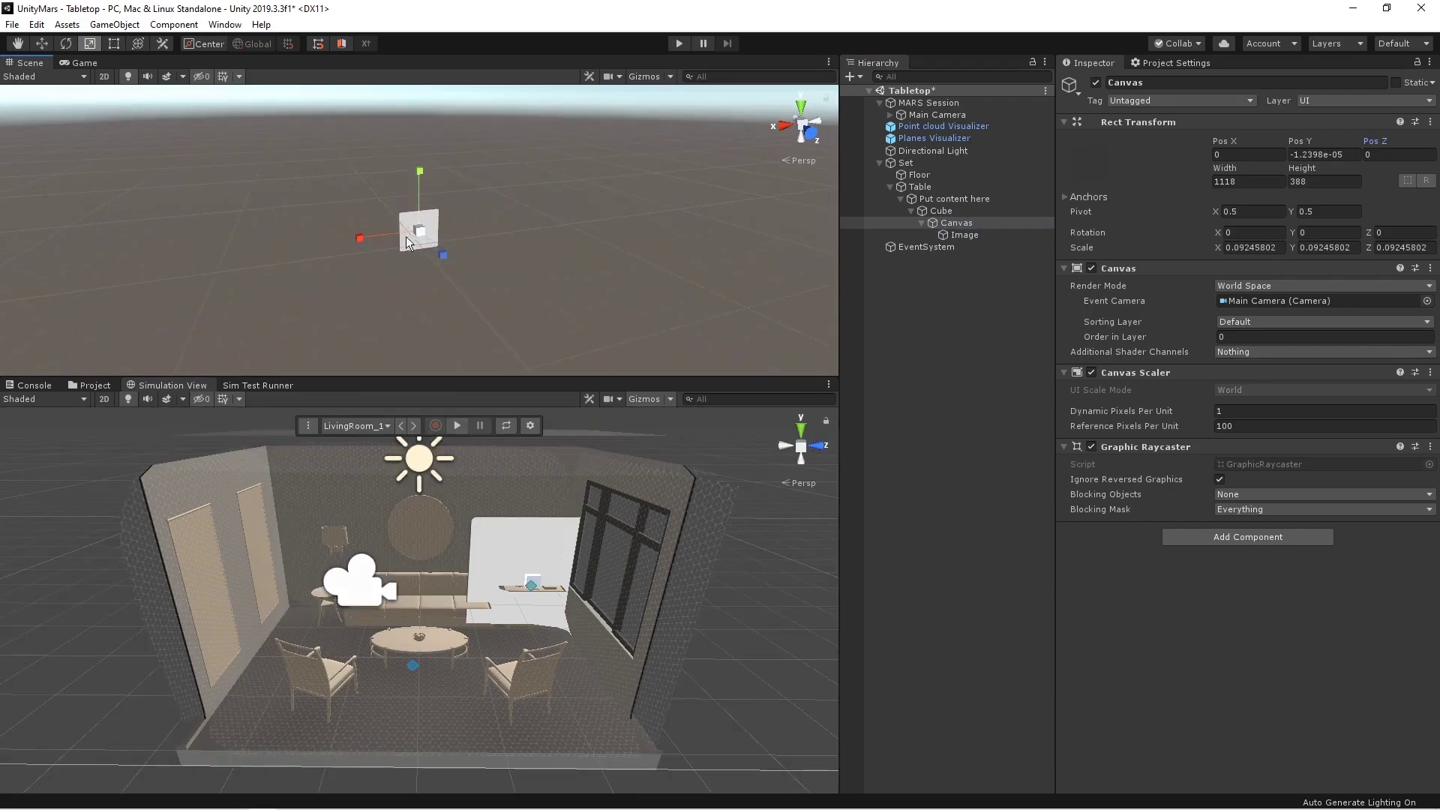
pyautogui.moveTo(420, 228)
pyautogui.mouseDown()
pyautogui.moveTo(339, 227)
pyautogui.moveTo(365, 241)
pyautogui.moveTo(419, 227)
pyautogui.moveTo(395, 230)
pyautogui.moveTo(404, 213)
pyautogui.mouseUp()
pyautogui.scroll(10, 420, 233)
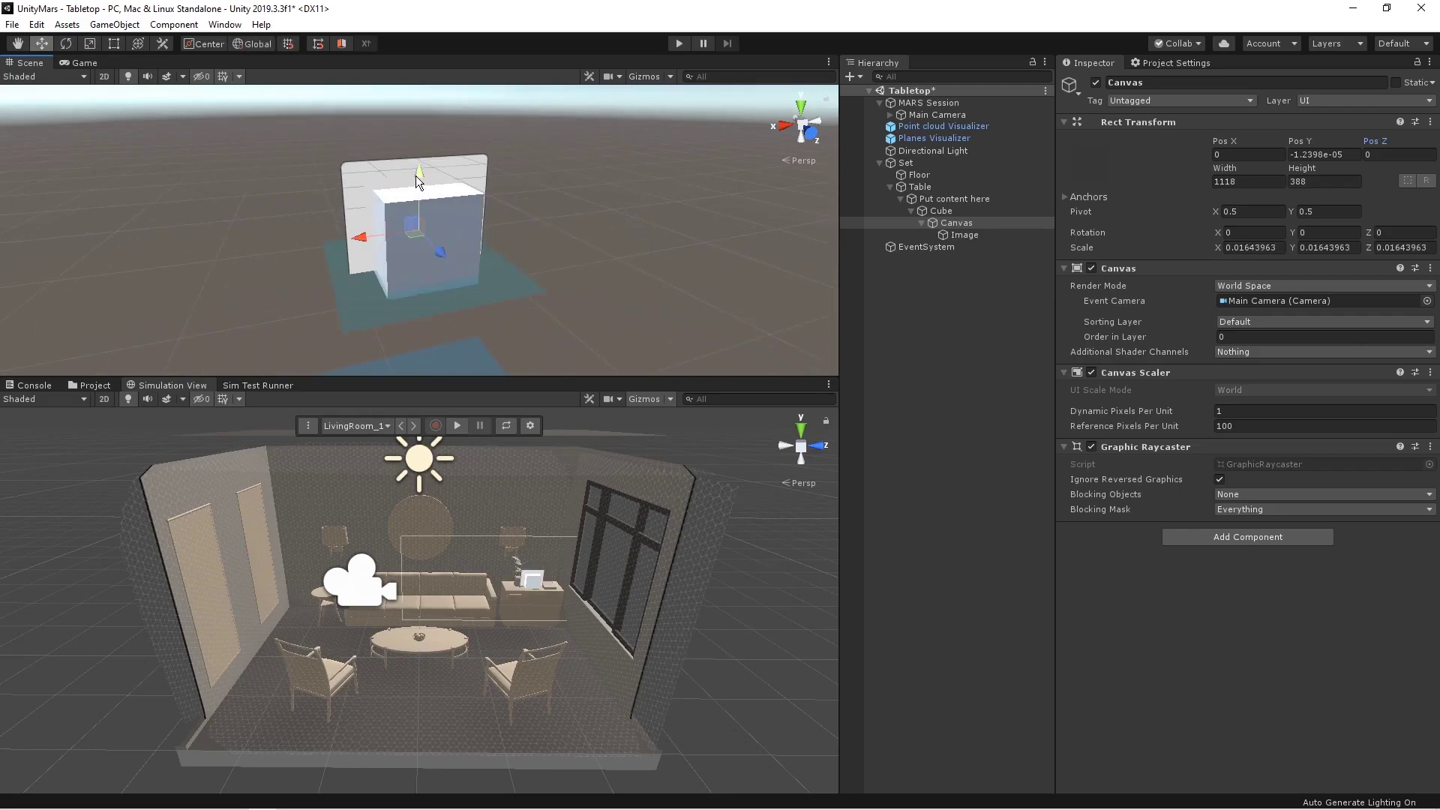
# Step: Move the Canvas up above the cube and off to one side, around Pos Y 1.12
pyautogui.moveTo(415, 175); pyautogui.dragTo(438, 87)
pyautogui.scroll(-3, 442, 172)
pyautogui.moveTo(442, 173); pyautogui.dragTo(443, 238, button='middle')
pyautogui.moveTo(394, 188); pyautogui.dragTo(489, 175)
pyautogui.press('r')
pyautogui.press('e')
pyautogui.press('w')
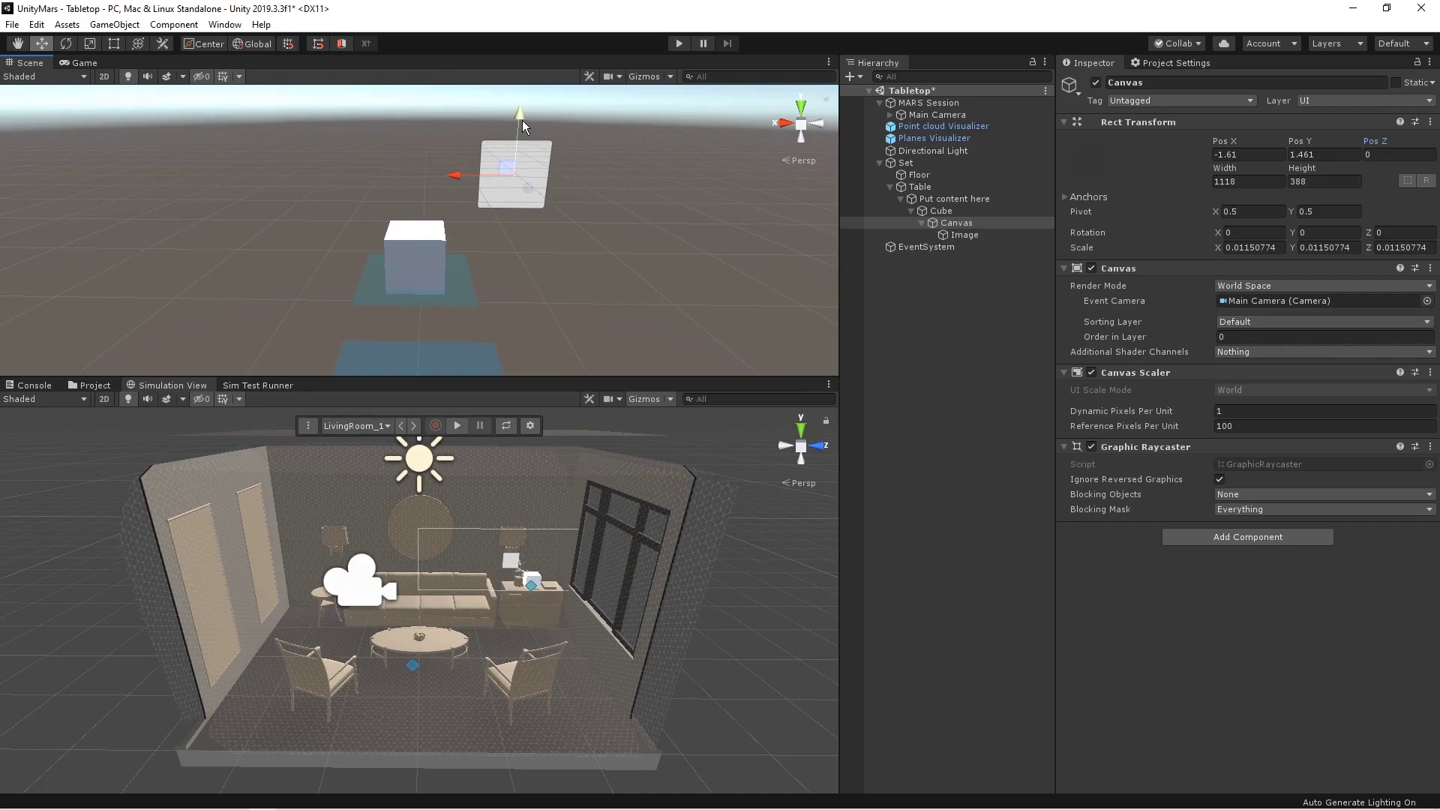
pyautogui.moveTo(522, 120); pyautogui.dragTo(492, 306)
pyautogui.moveTo(467, 201); pyautogui.dragTo(448, 197)
# Step: Add a center-aligned UI Text element under the canvas Image
pyautogui.click(976, 232)
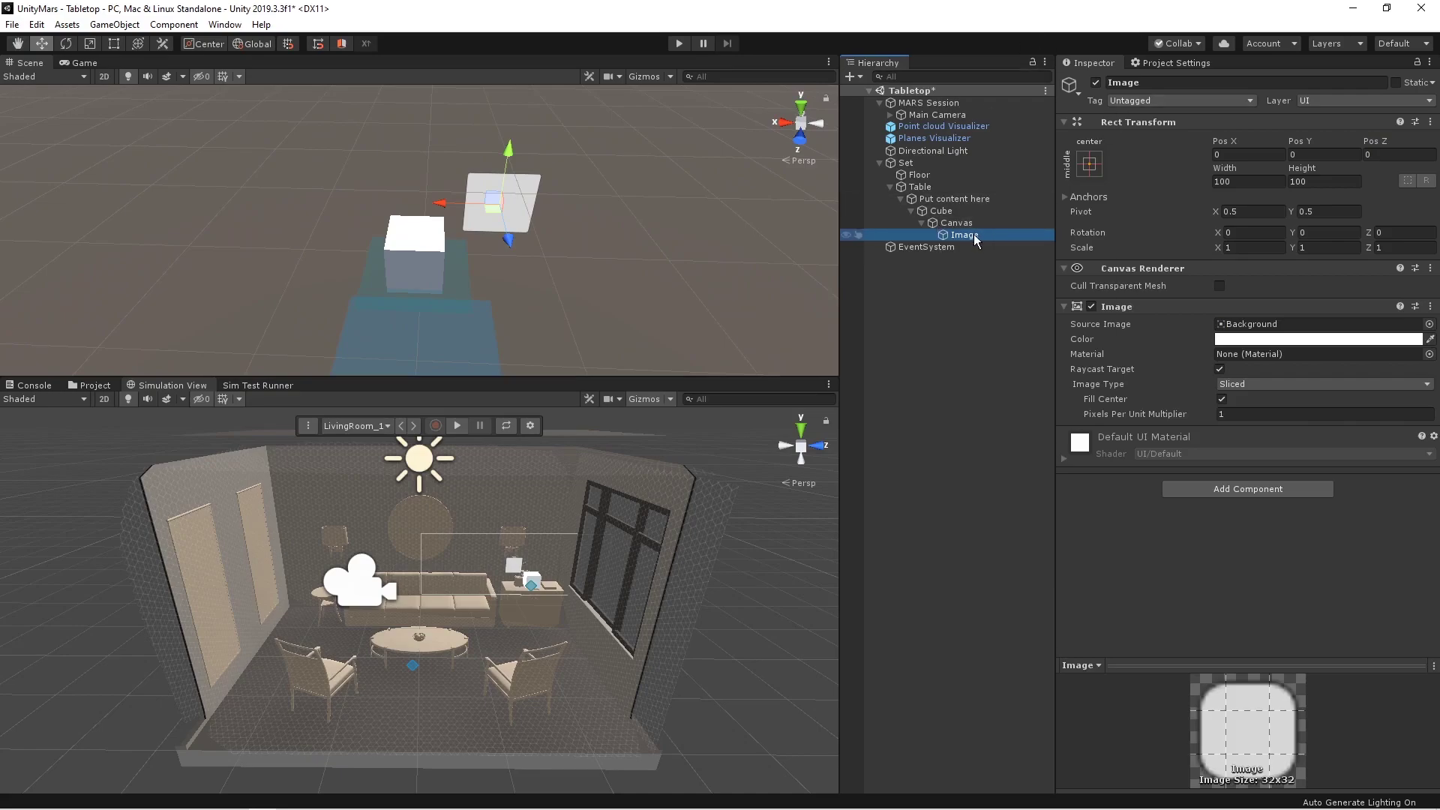
pyautogui.rightClick(973, 234)
pyautogui.moveTo(1055, 488)
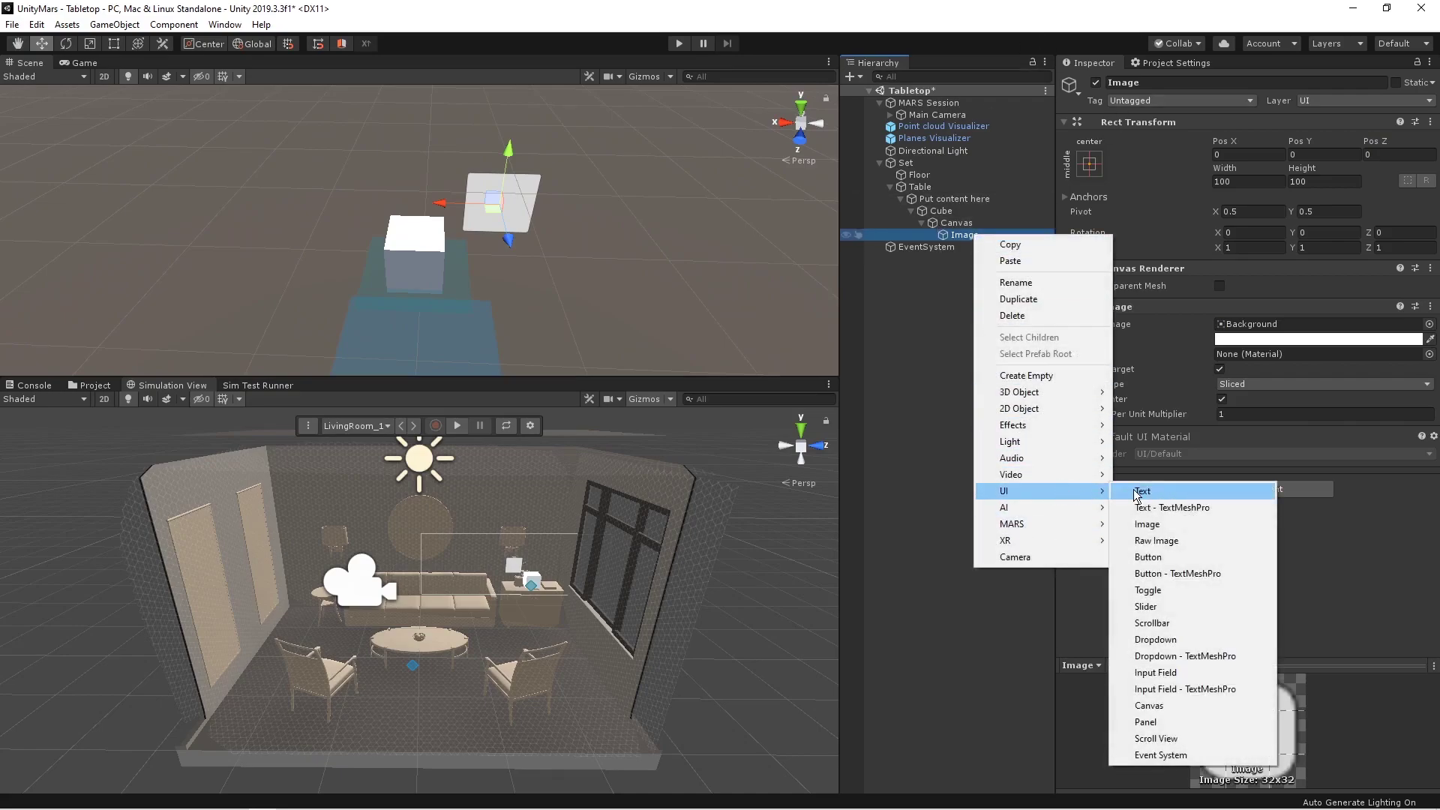
pyautogui.click(1171, 489)
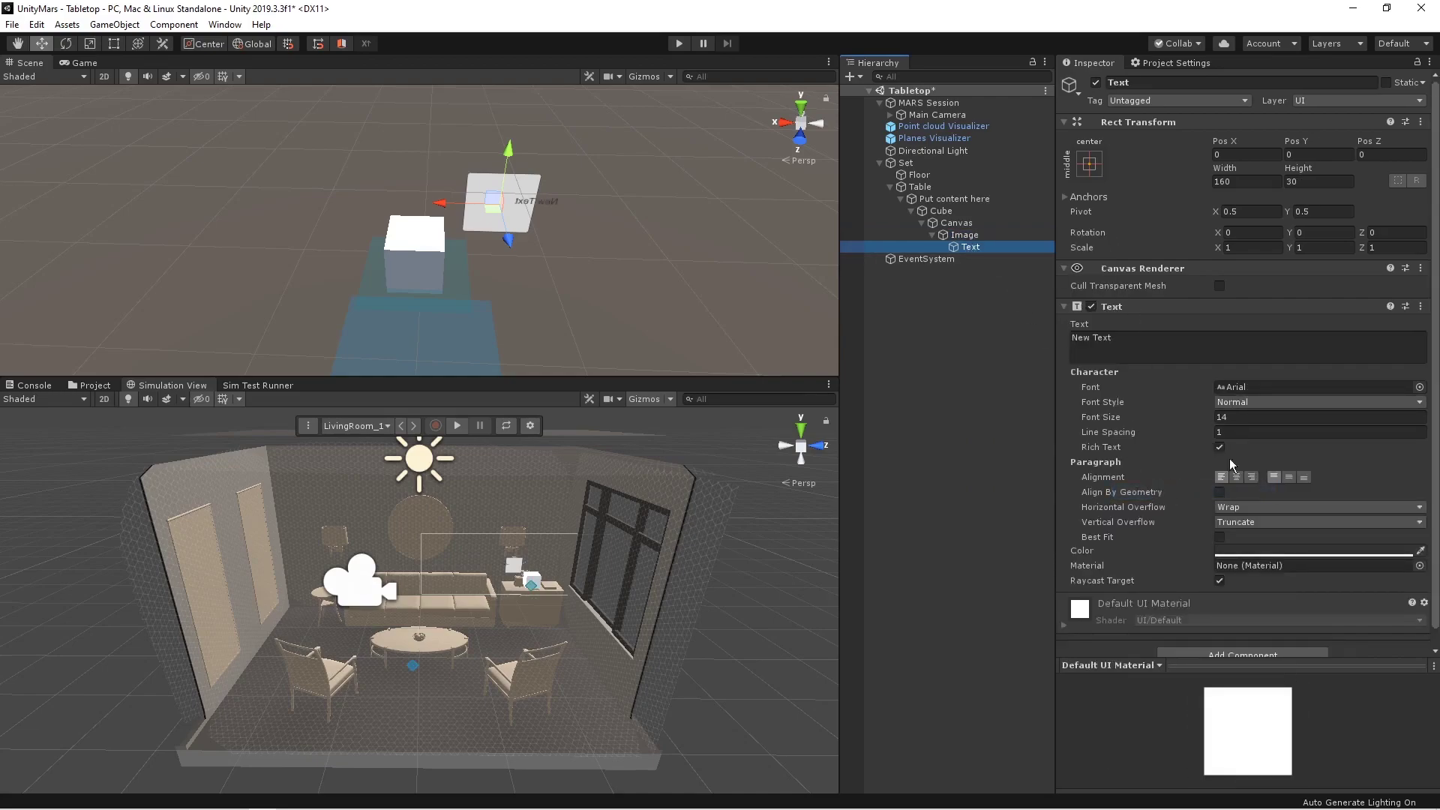
pyautogui.click(1237, 478)
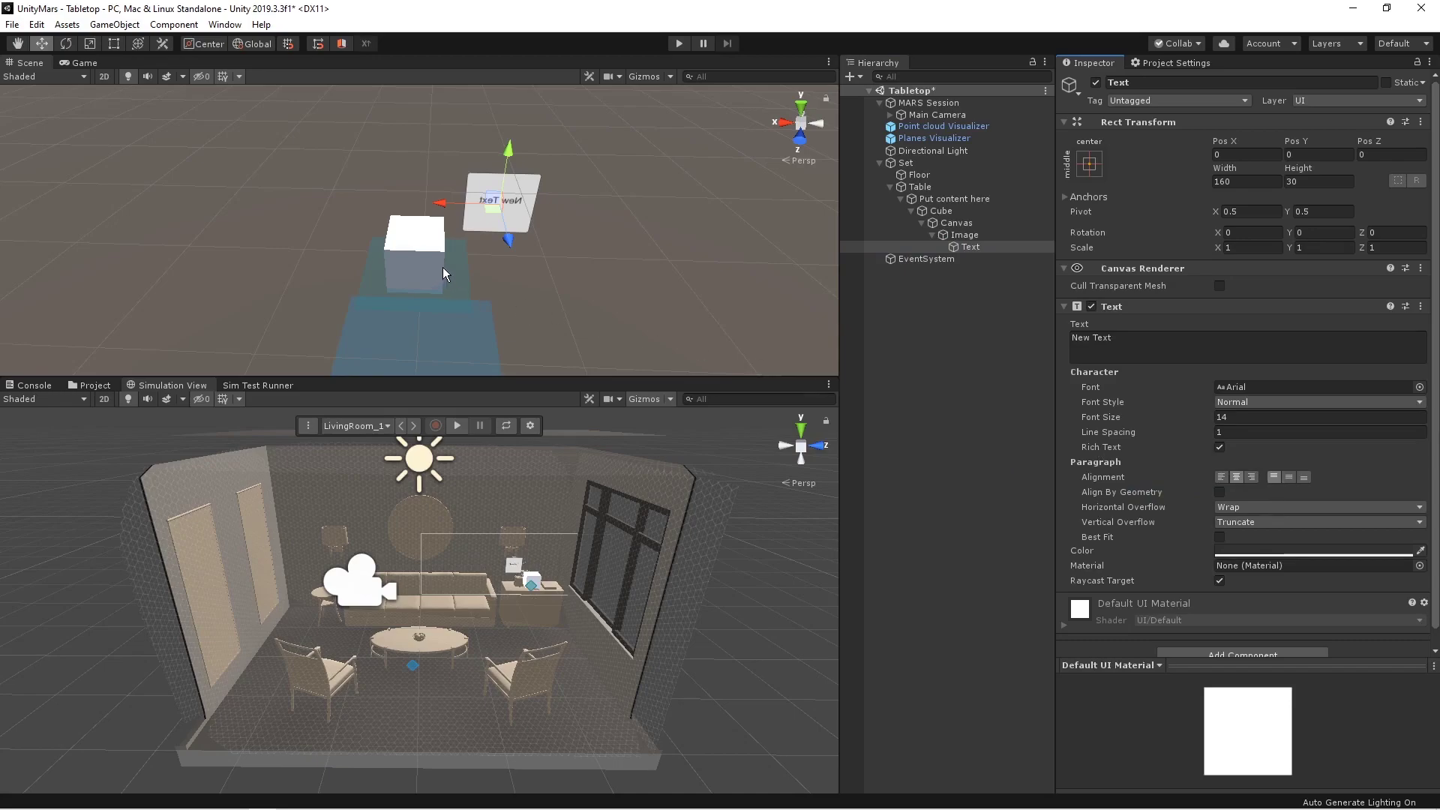
pyautogui.keyDown('alt'); pyautogui.moveTo(443, 267); pyautogui.dragTo(395, 257); pyautogui.keyUp('alt')
pyautogui.scroll(5, 420, 232)
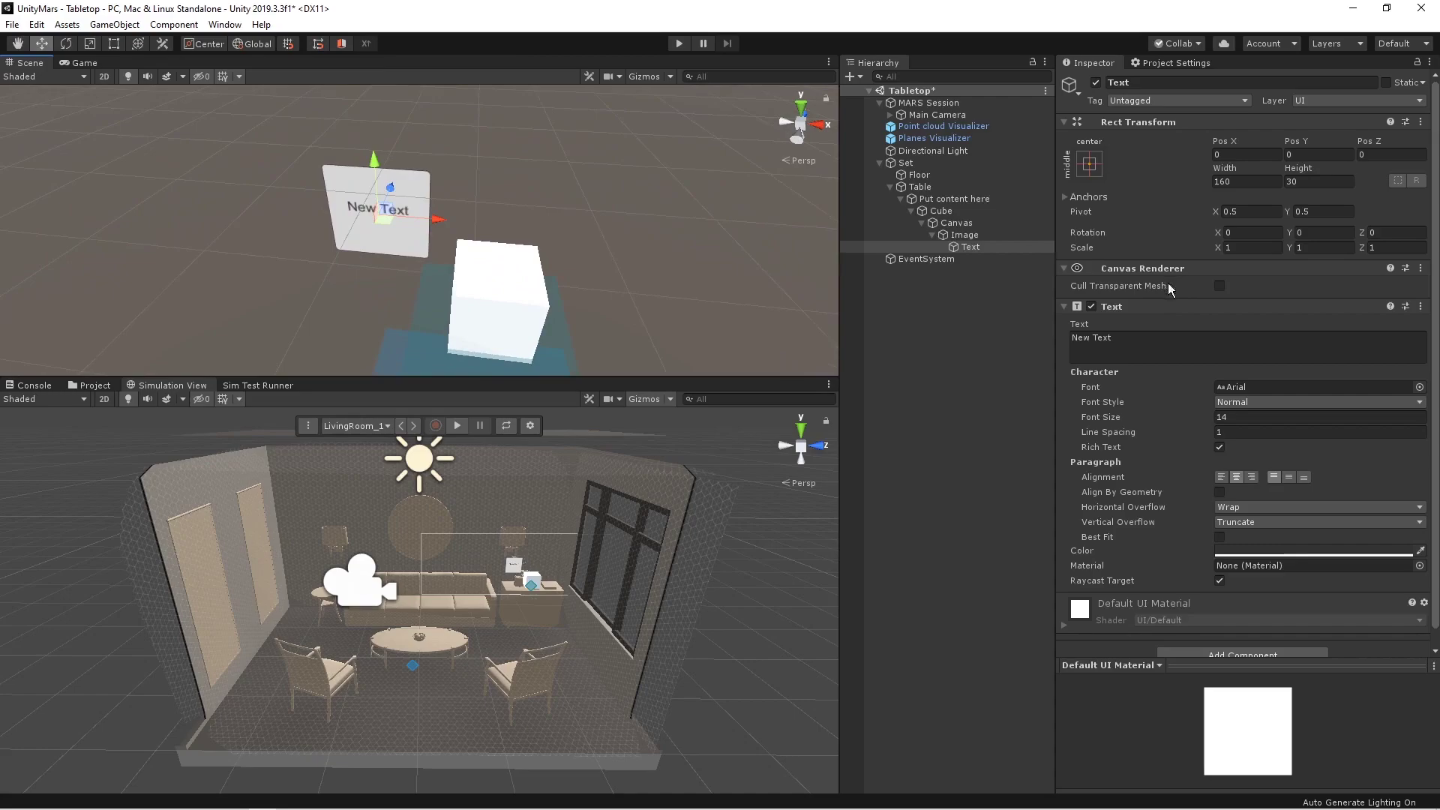
# Step: Set the label text to 'I am AR Cube' and save the scene
pyautogui.click(1157, 340)
pyautogui.write('IU')
pyautogui.press('BackSpace')
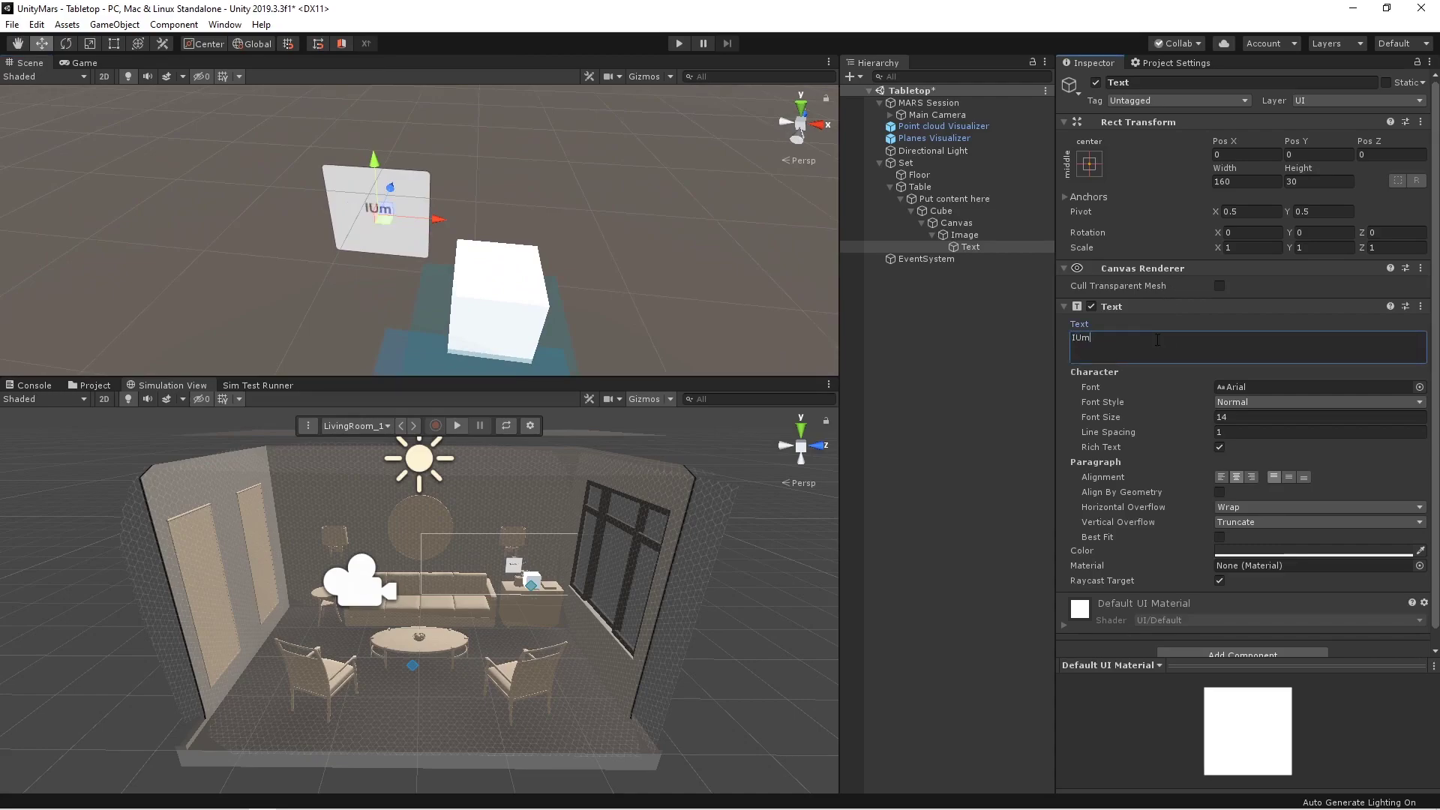
pyautogui.write('am Cube')
pyautogui.hotkey('ctrl', 's')
pyautogui.write('AR')
pyautogui.hotkey('ctrl', 's')
# Step: Add an entry to the Cube's Up Event list and switch to Visual Studio
pyautogui.click(931, 234)
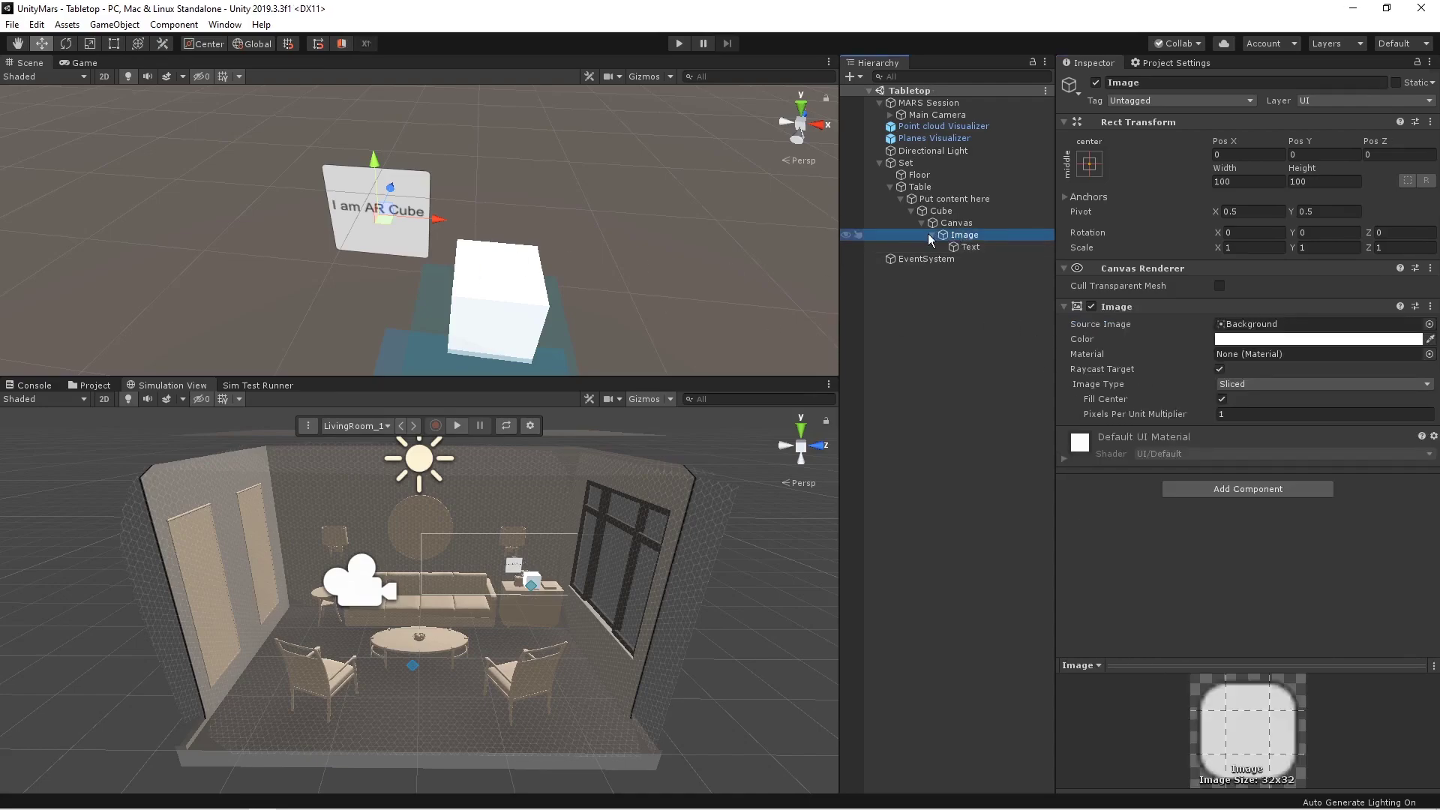
pyautogui.click(951, 218)
pyautogui.click(951, 210)
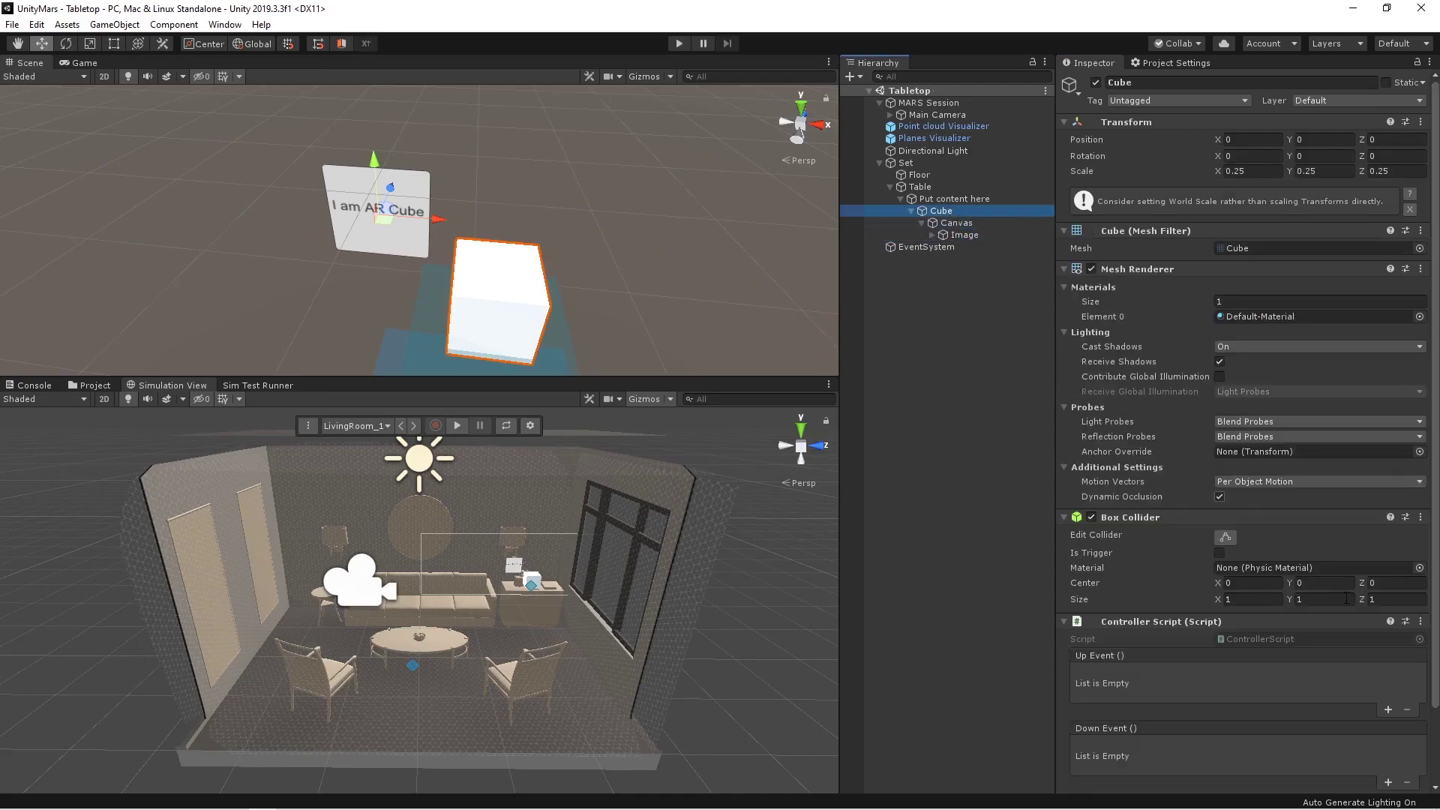
pyautogui.scroll(-2, 1352, 609)
pyautogui.click(1388, 625)
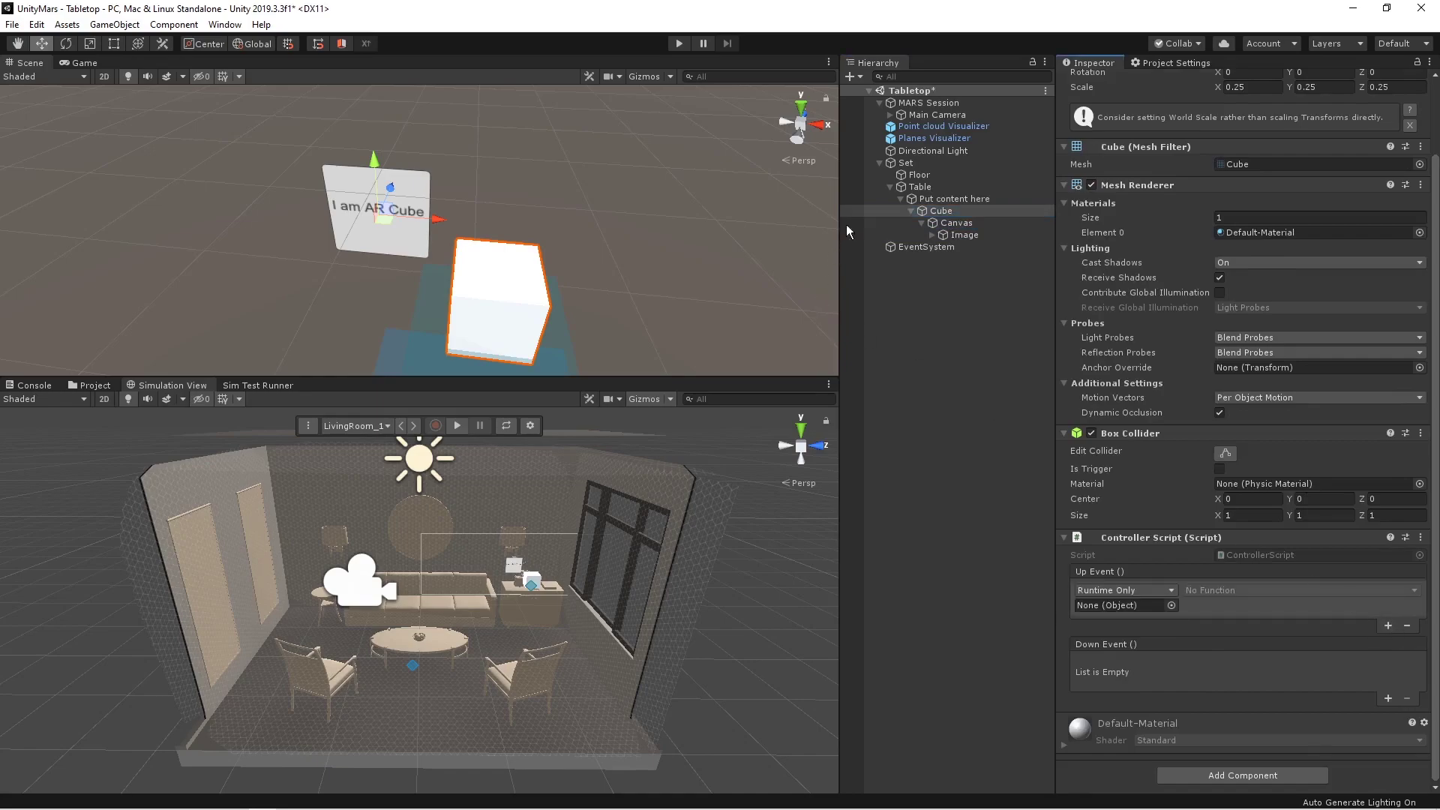
pyautogui.hotkey('alt', 'Tab')
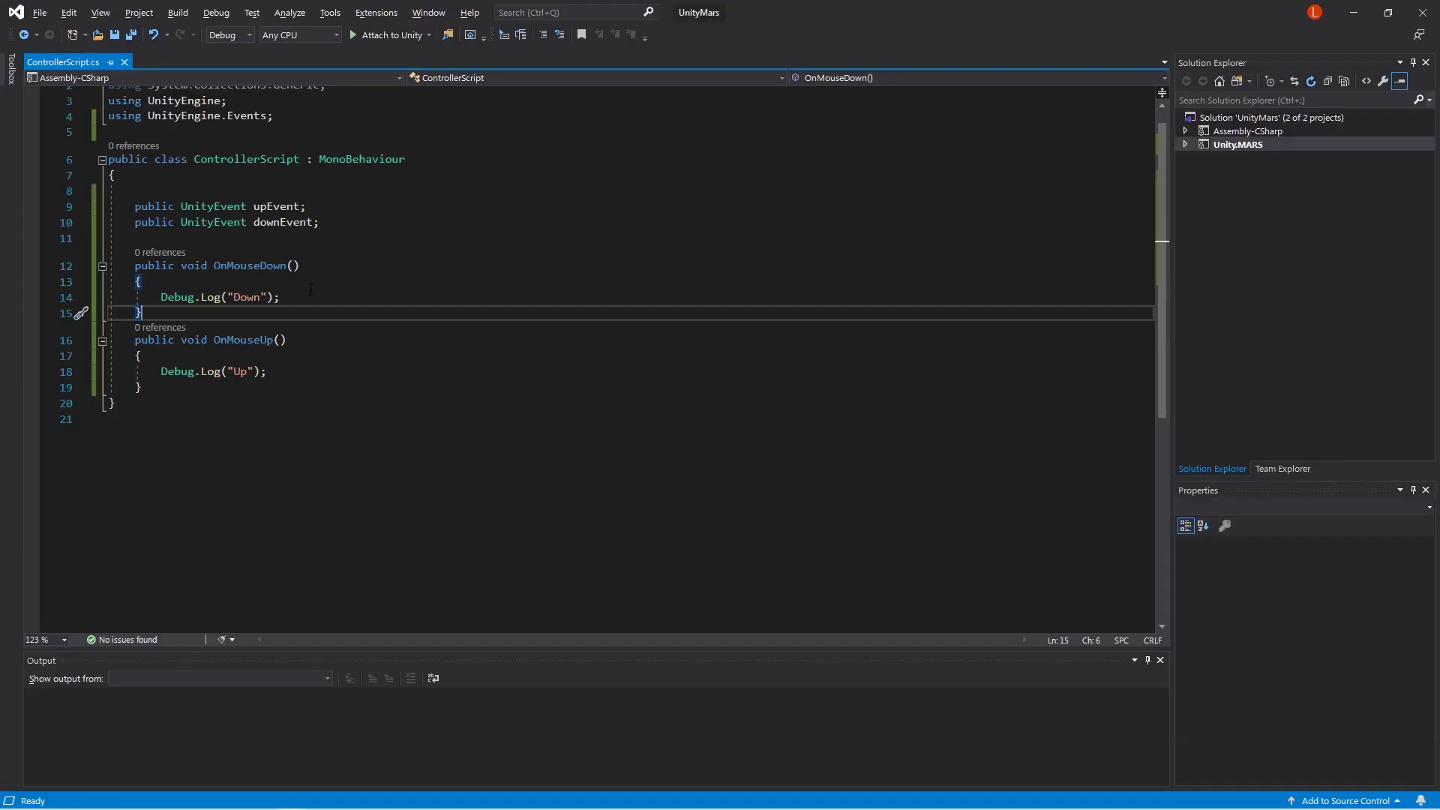
# Step: Add downEvent?.Invoke(); below the Down log line in OnMouseDown
pyautogui.click(311, 290)
pyautogui.click(305, 300)
pyautogui.press('Return')
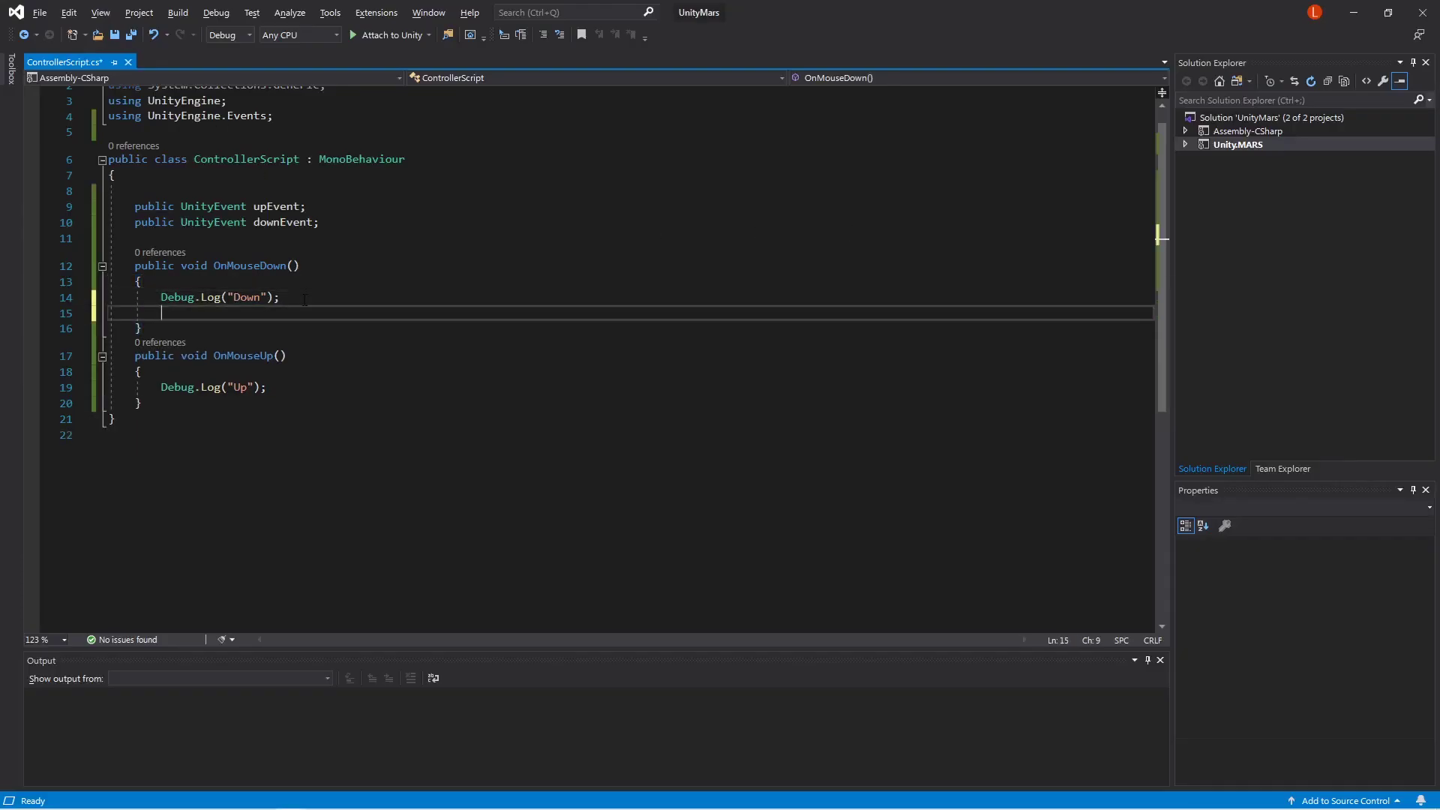
pyautogui.write('down')
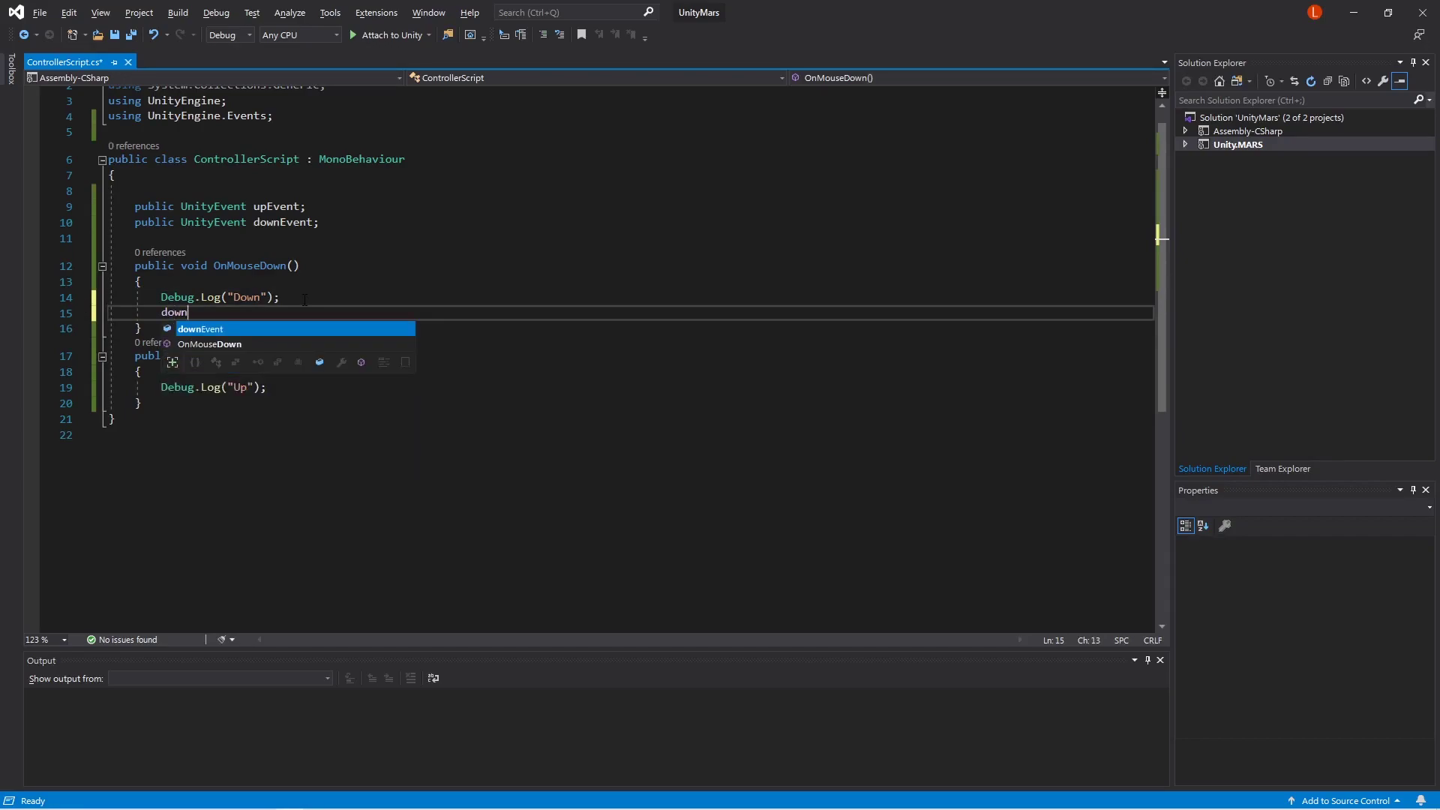
pyautogui.press('Tab')
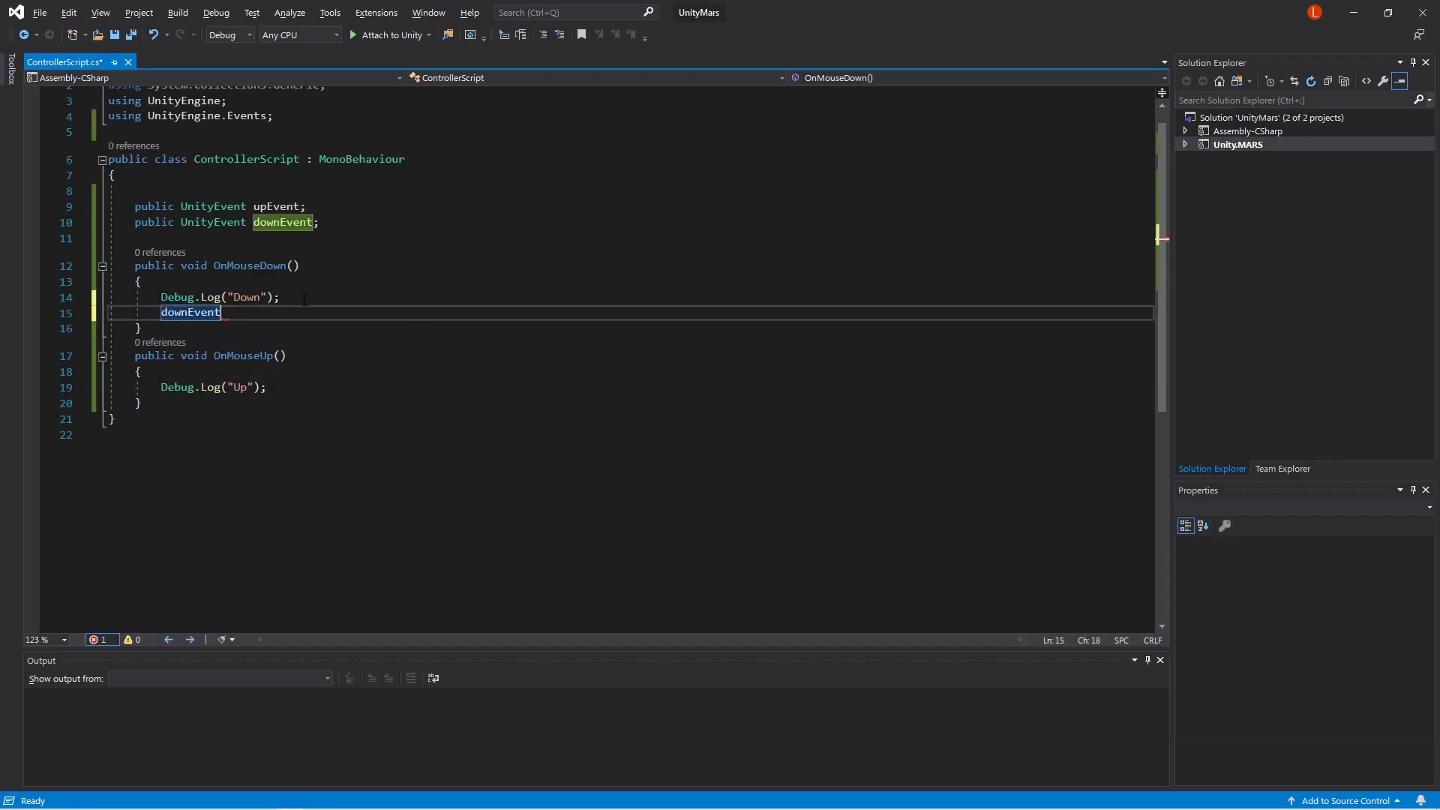
pyautogui.write('?')
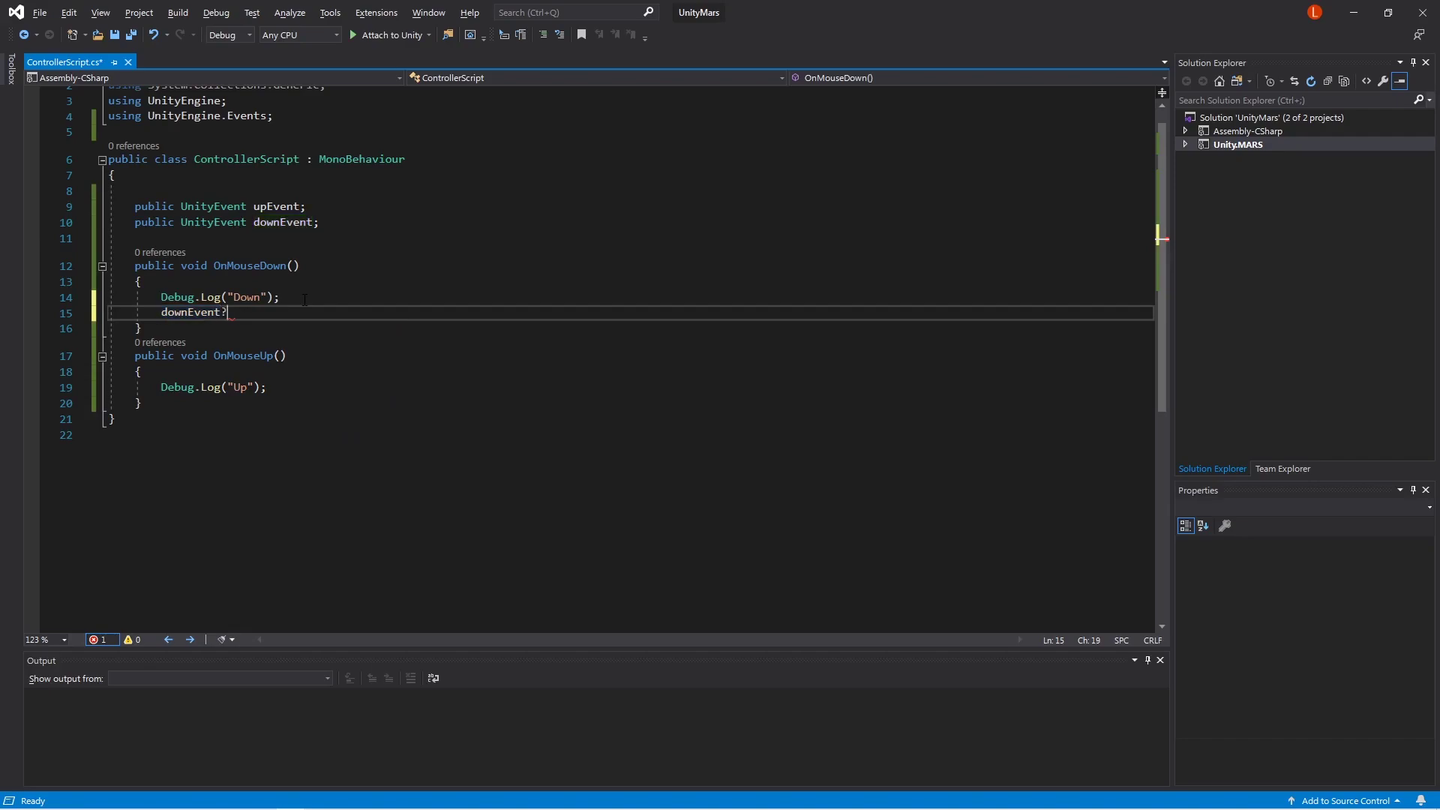
pyautogui.write('.')
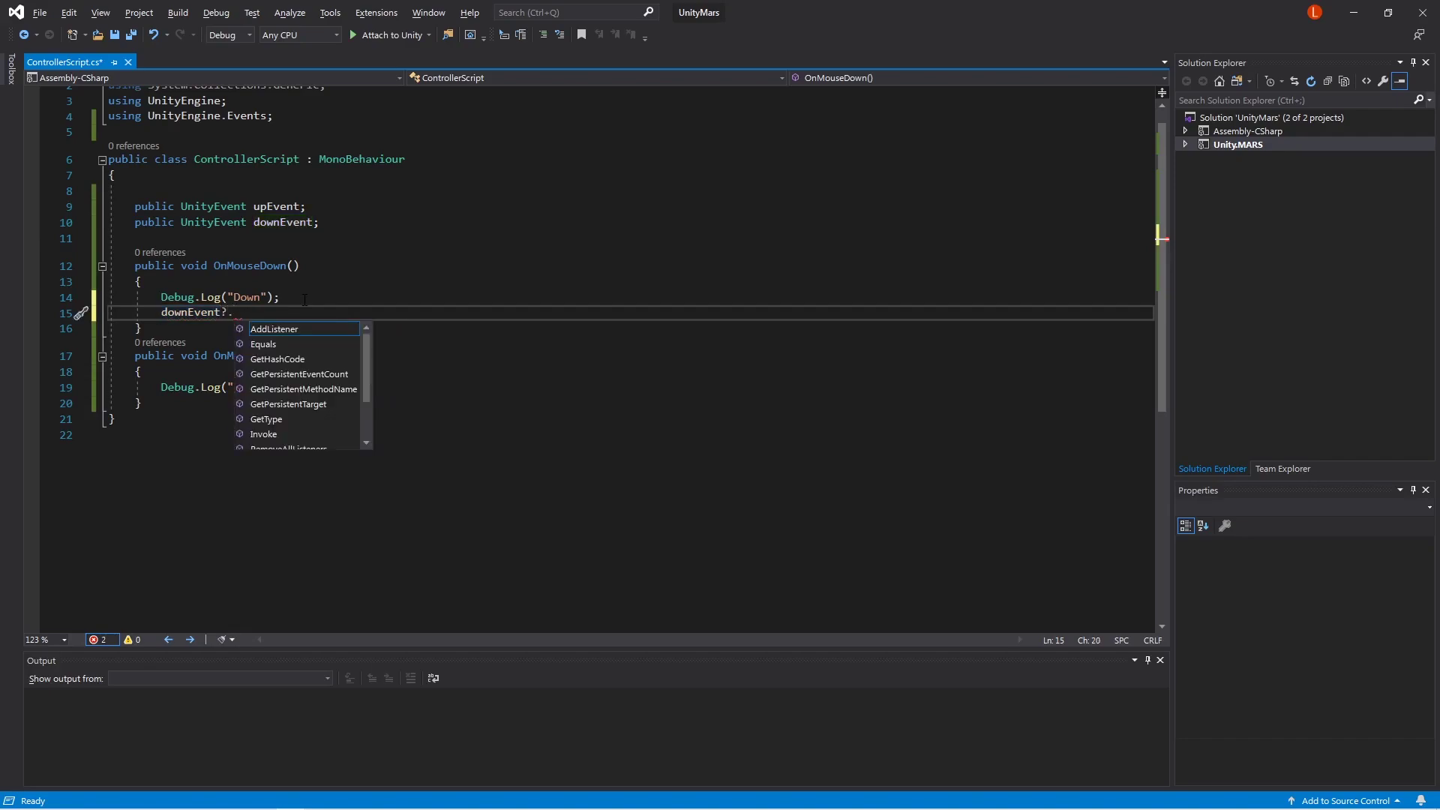
pyautogui.write("invoke()'")
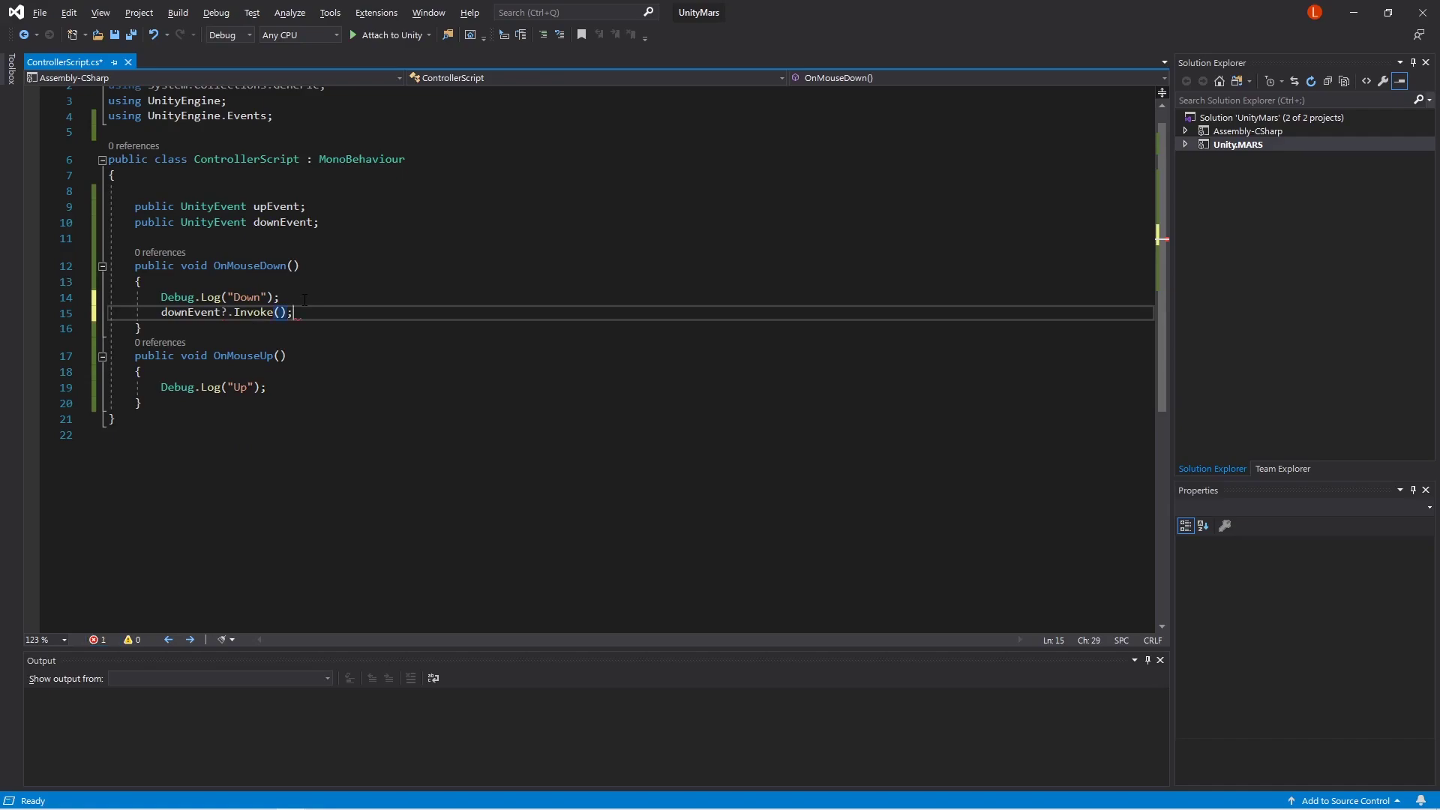
pyautogui.doubleClick(168, 312)
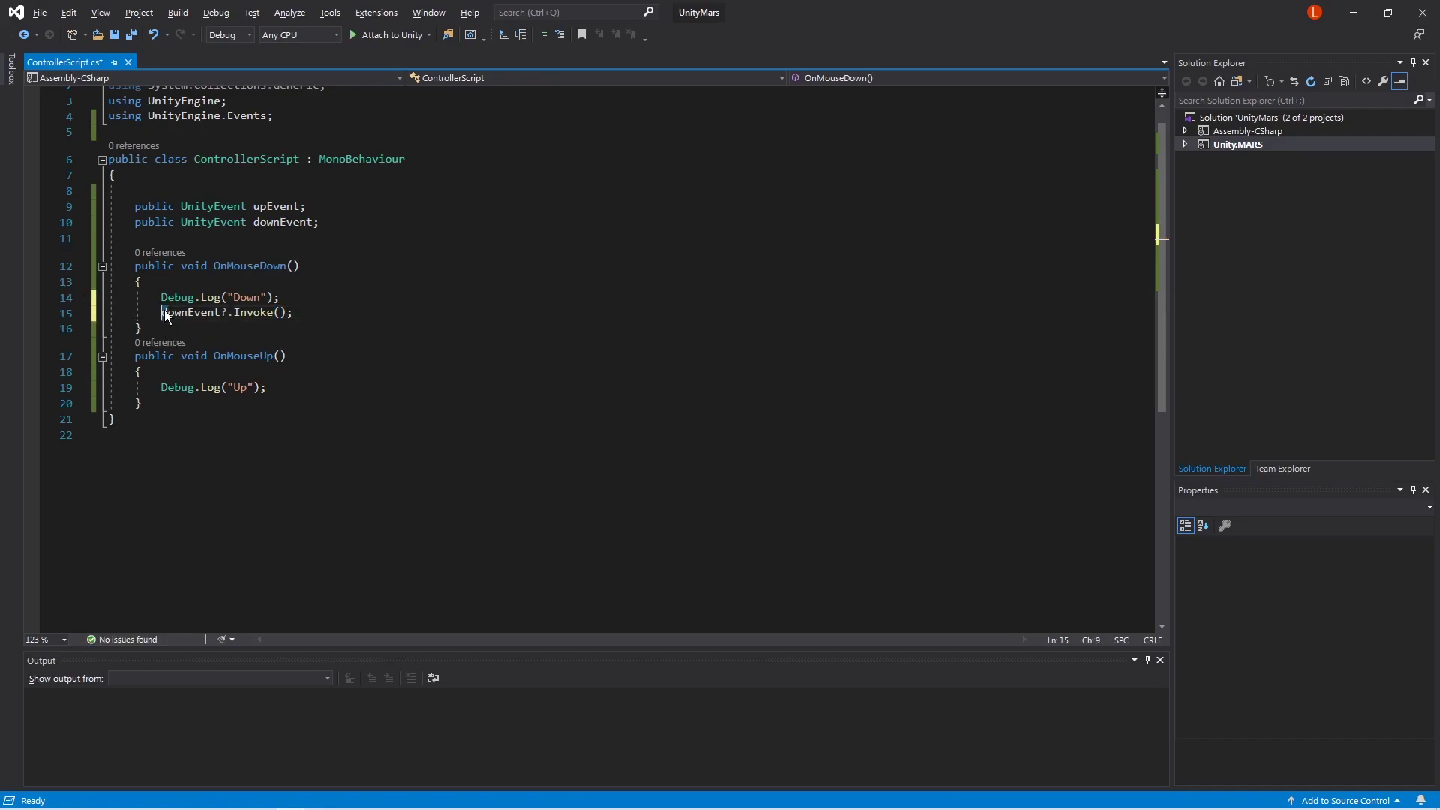
# Step: Add upEvent?.Invoke(); in OnMouseUp, save ControllerScript.cs, and return to Unity
pyautogui.click(283, 389)
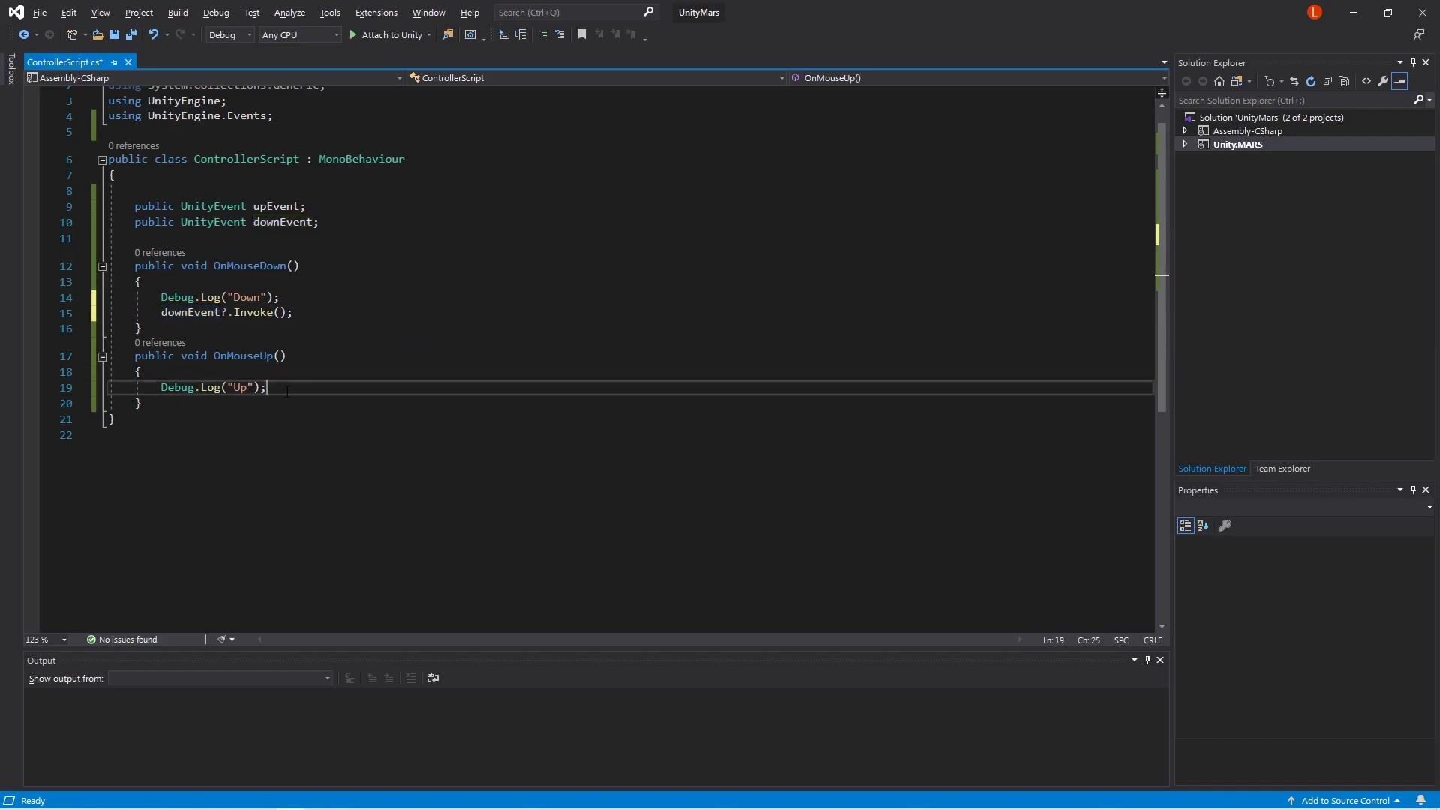
pyautogui.press('Return')
pyautogui.write('d')
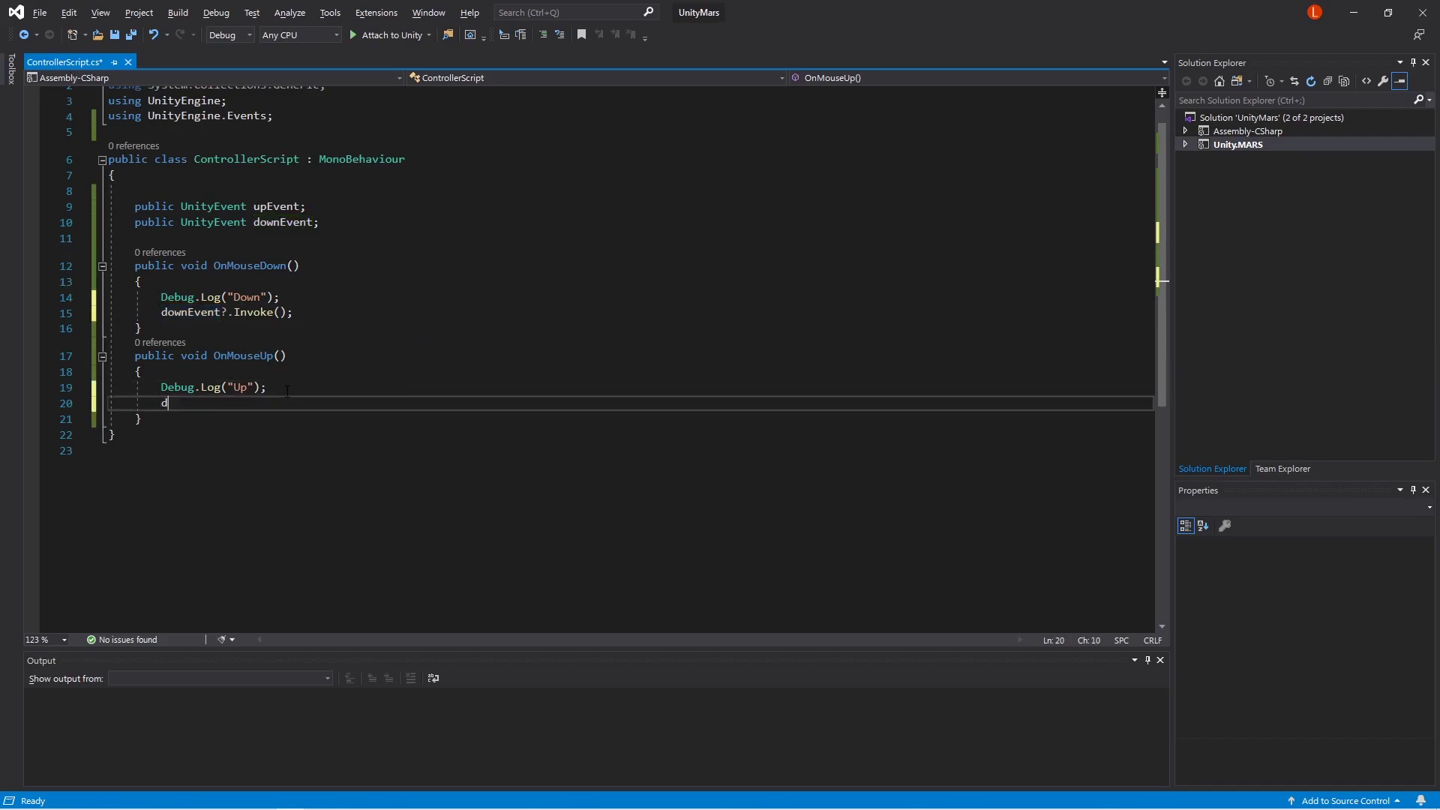
pyautogui.press('BackSpace')
pyautogui.press('Up')
pyautogui.press('Up')
pyautogui.press('Up')
pyautogui.press('Up')
pyautogui.press('Up')
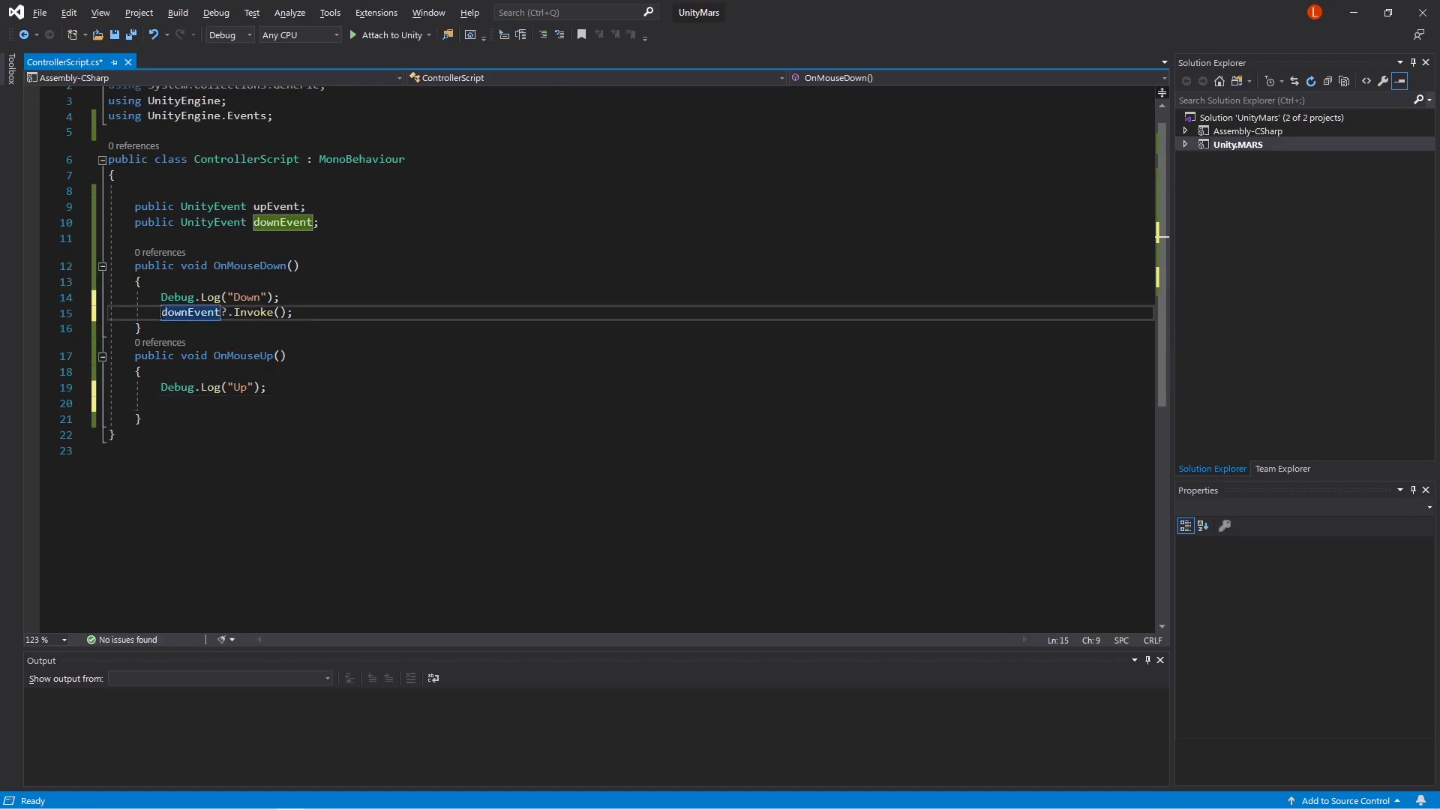
pyautogui.hotkey('ctrl', 'c')
pyautogui.click(168, 399)
pyautogui.hotkey('ctrl', 'v')
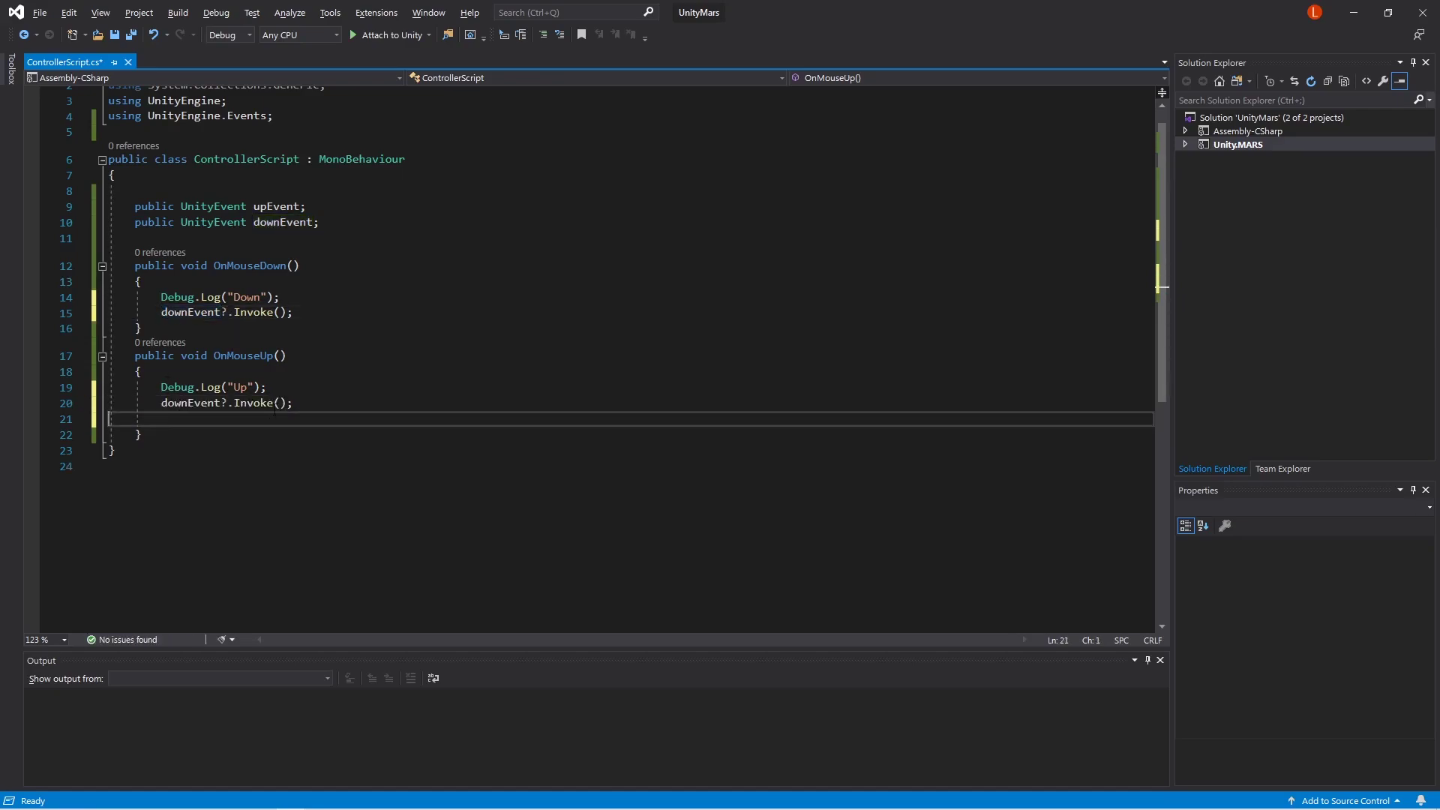
pyautogui.doubleClick(208, 408)
pyautogui.write('up')
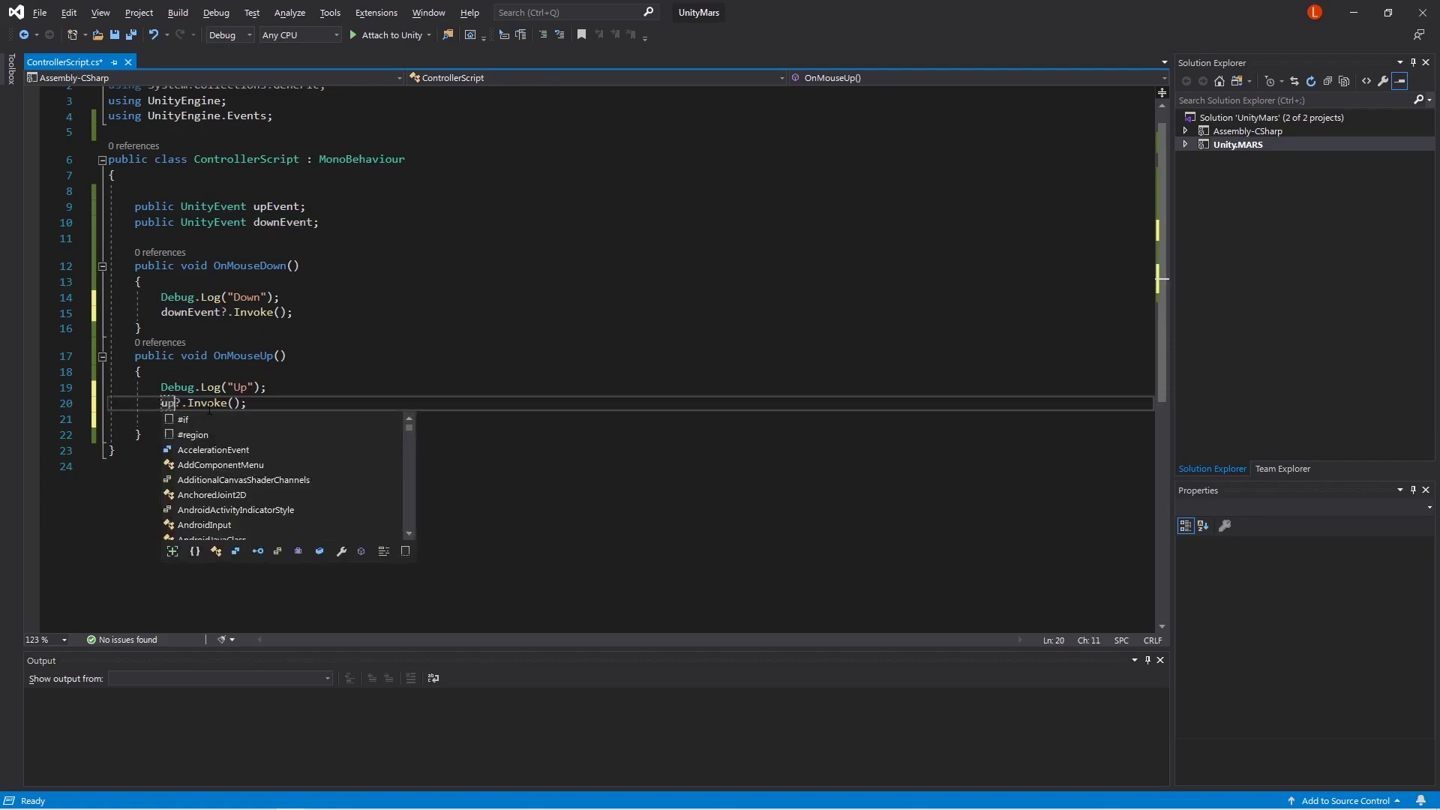
pyautogui.press('Tab')
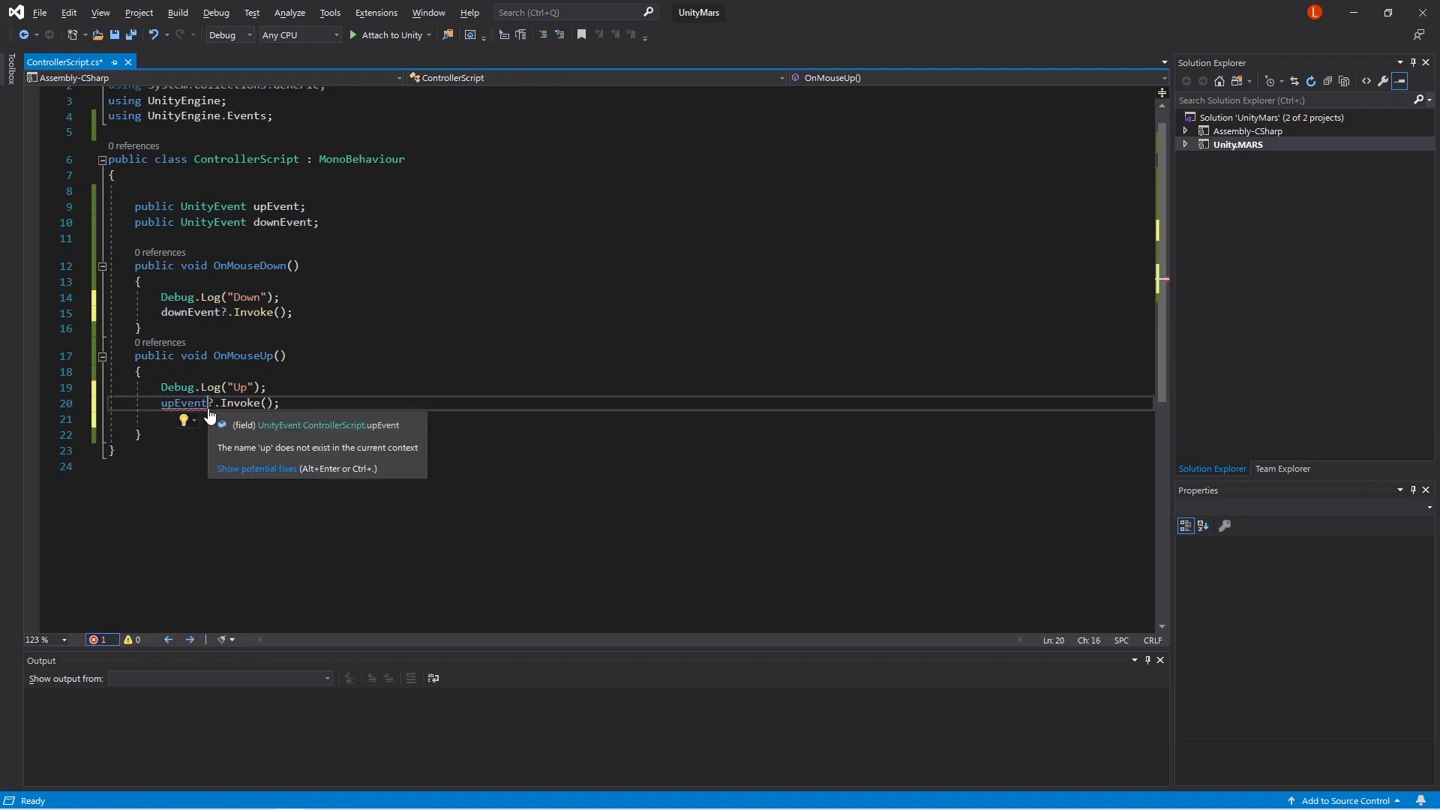
pyautogui.hotkey('ctrl', 's')
pyautogui.hotkey('alt', 'Tab')
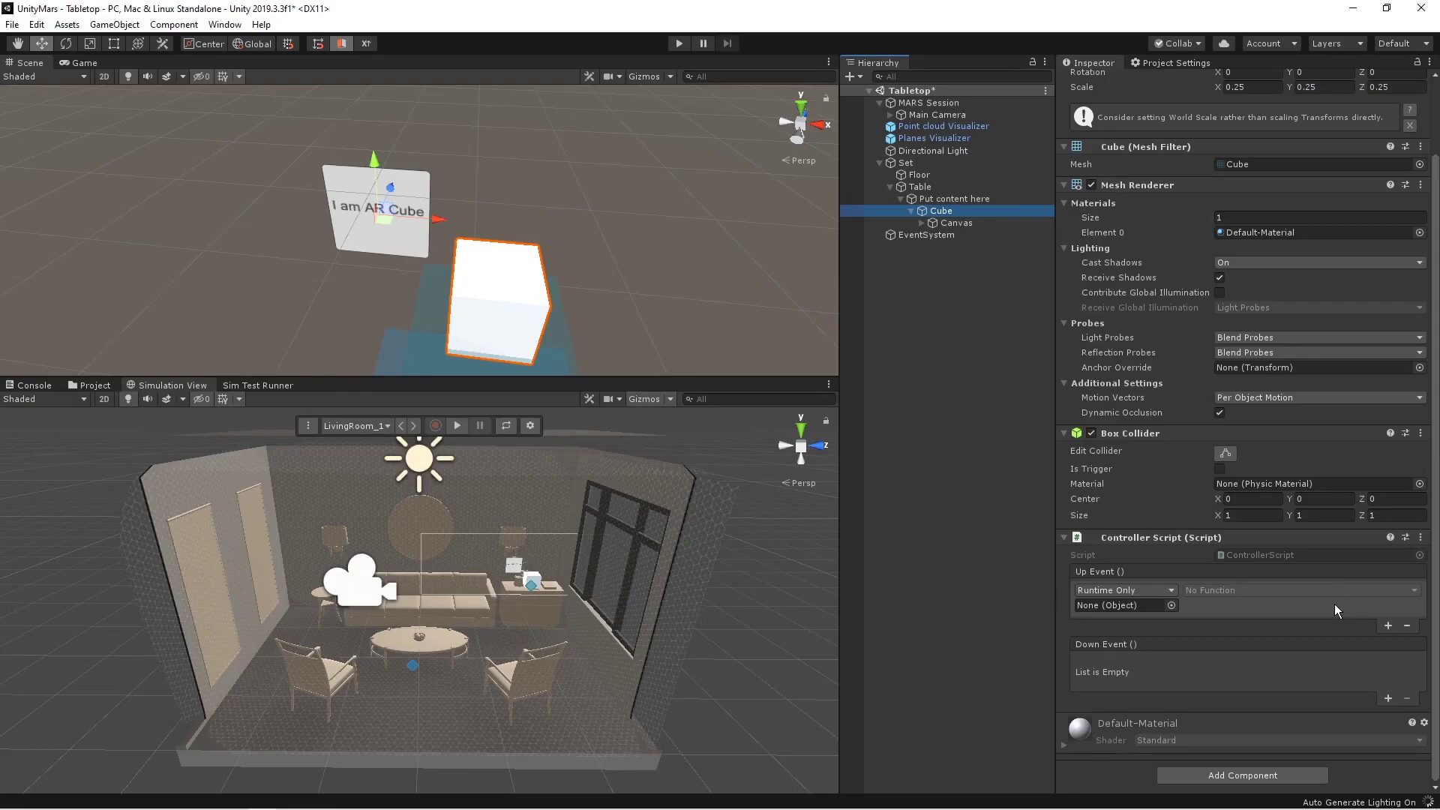
# Step: Make the Cube's Up Event call GameObject.SetActive on the Canvas
pyautogui.click(934, 222)
pyautogui.click(939, 210)
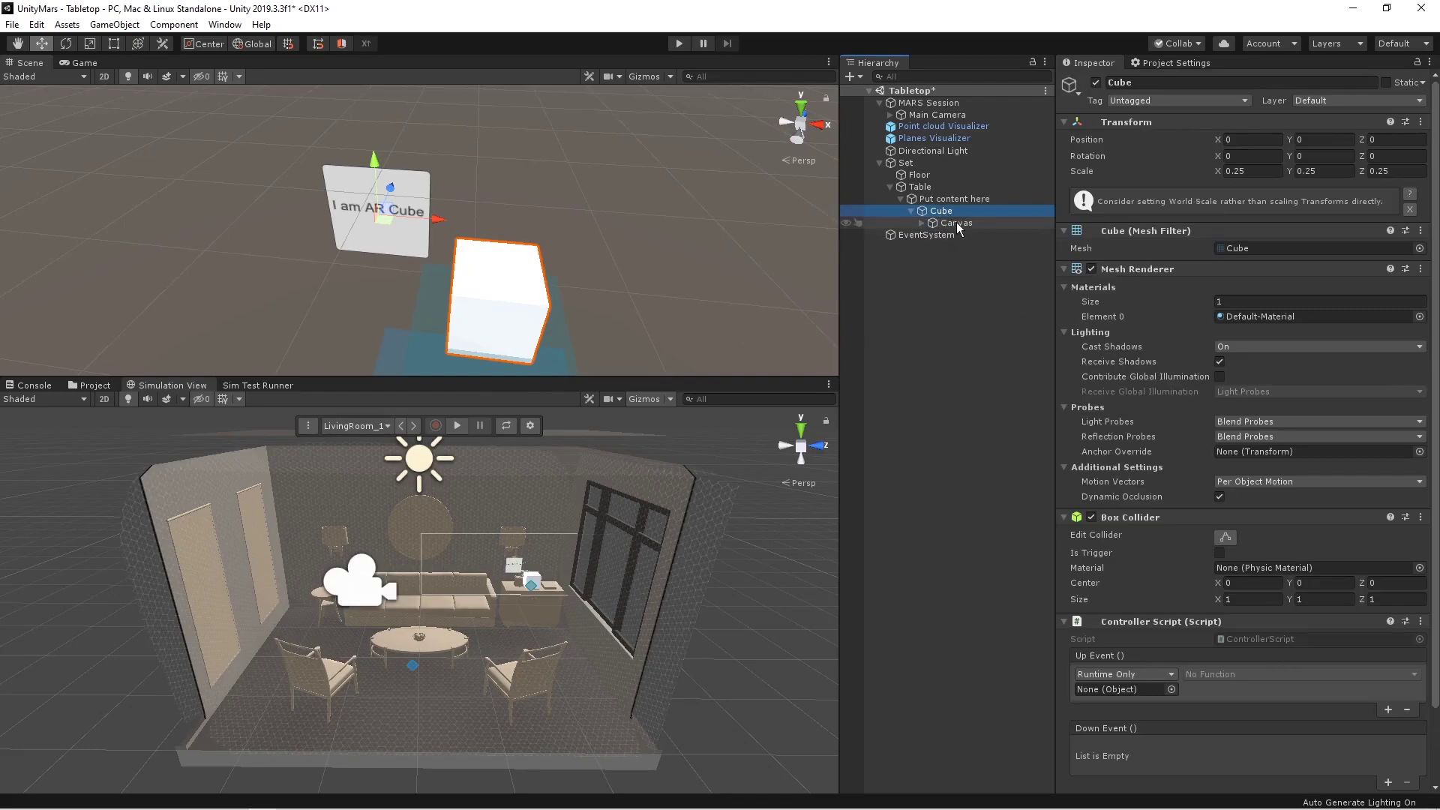
pyautogui.moveTo(956, 222); pyautogui.dragTo(1136, 689)
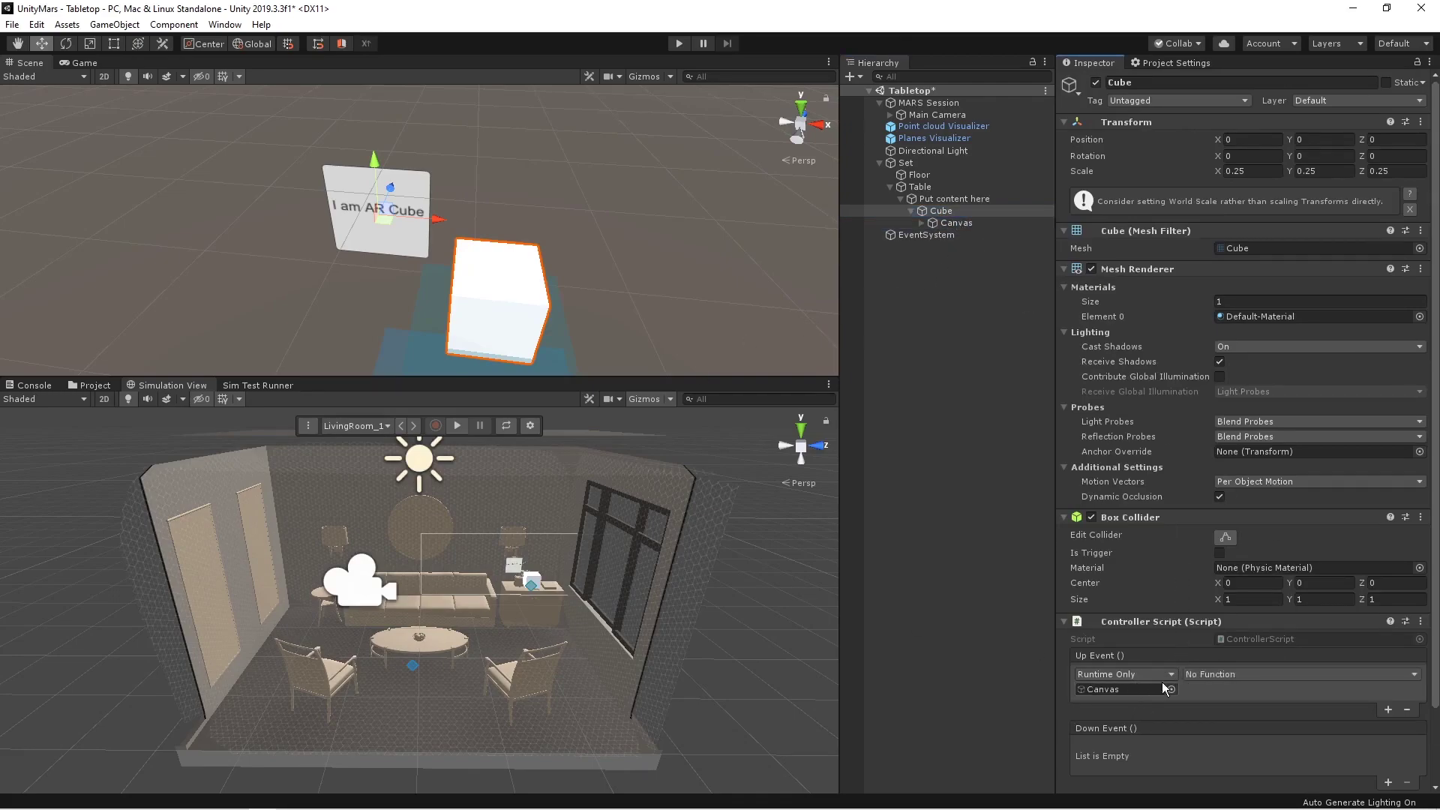
pyautogui.click(1208, 673)
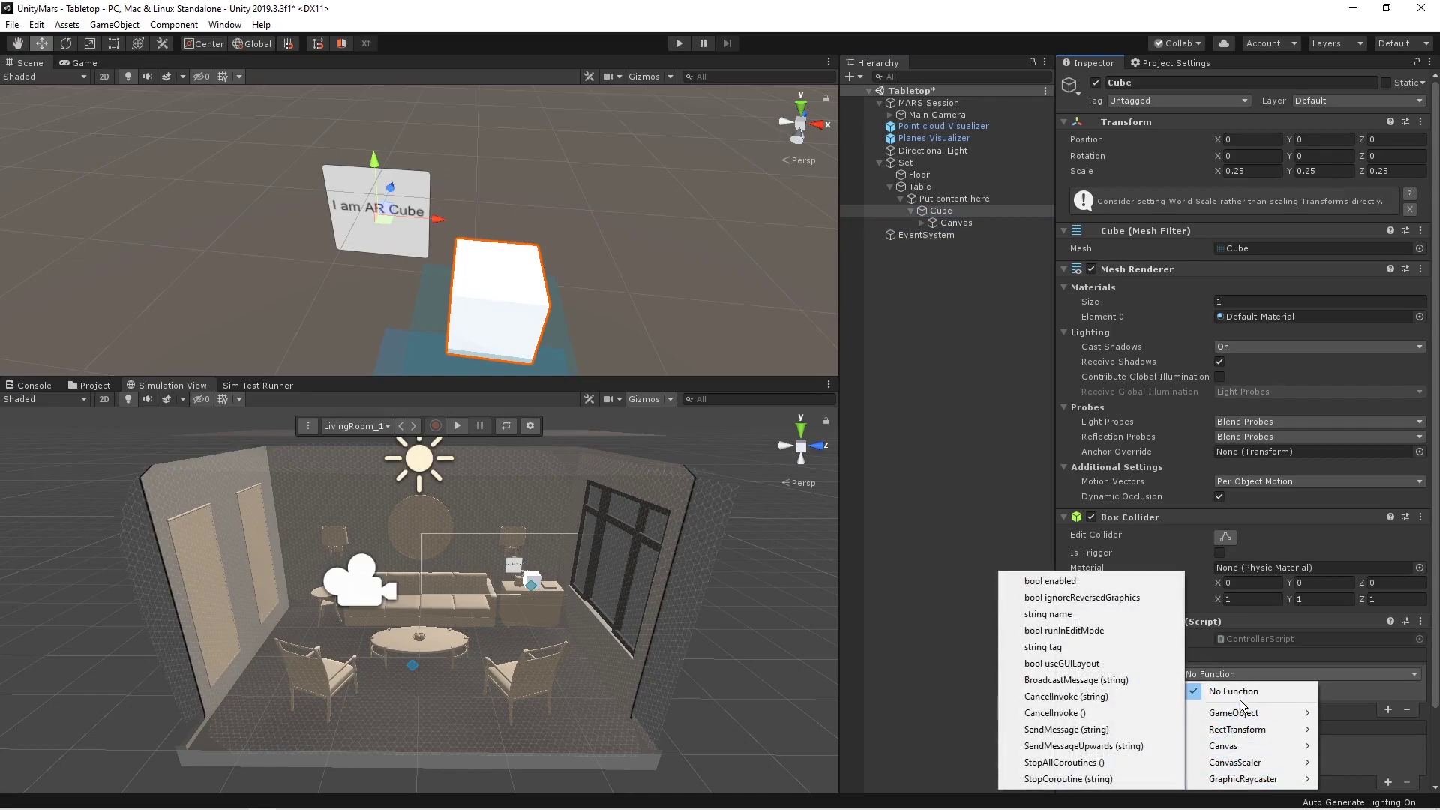
pyautogui.moveTo(1241, 783)
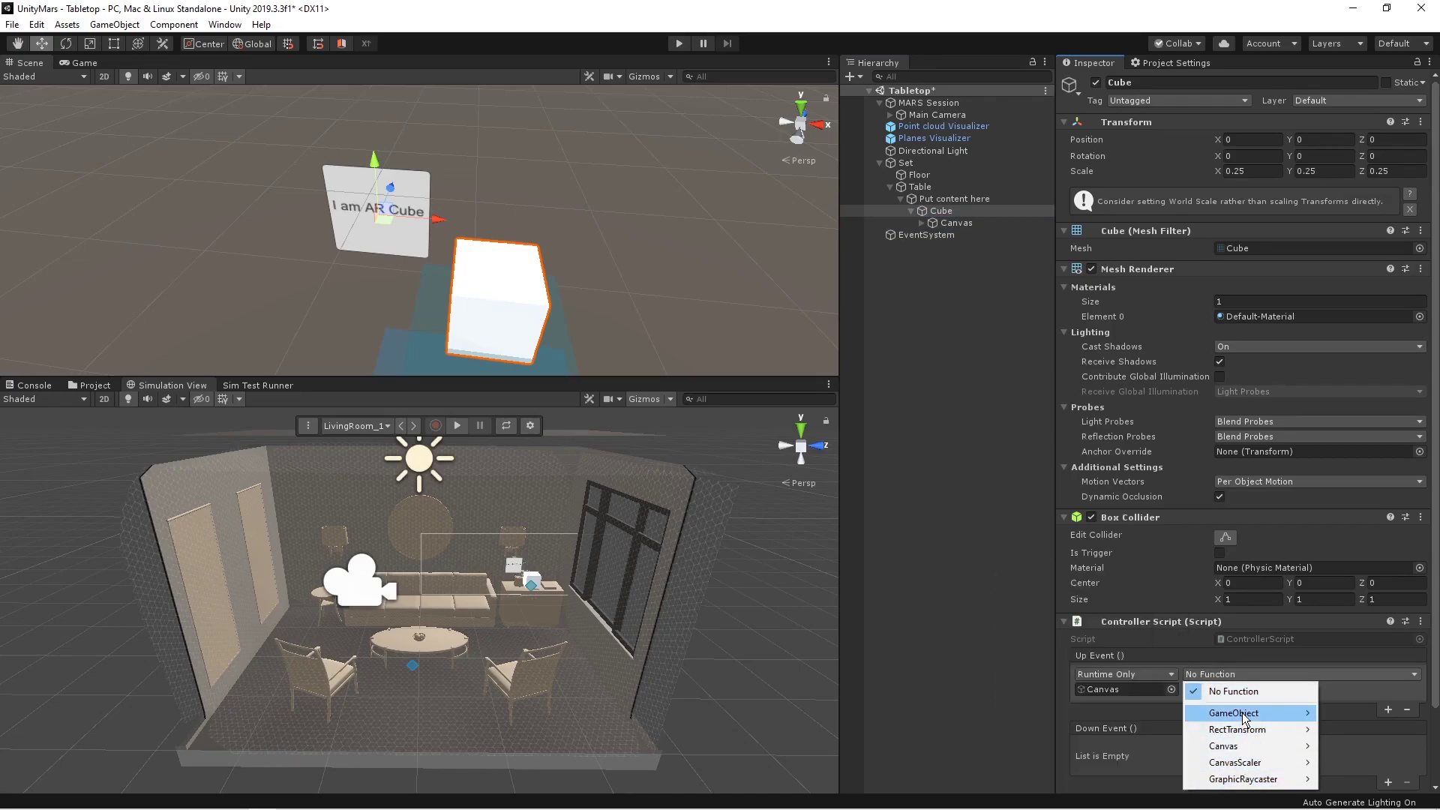
pyautogui.moveTo(1246, 716)
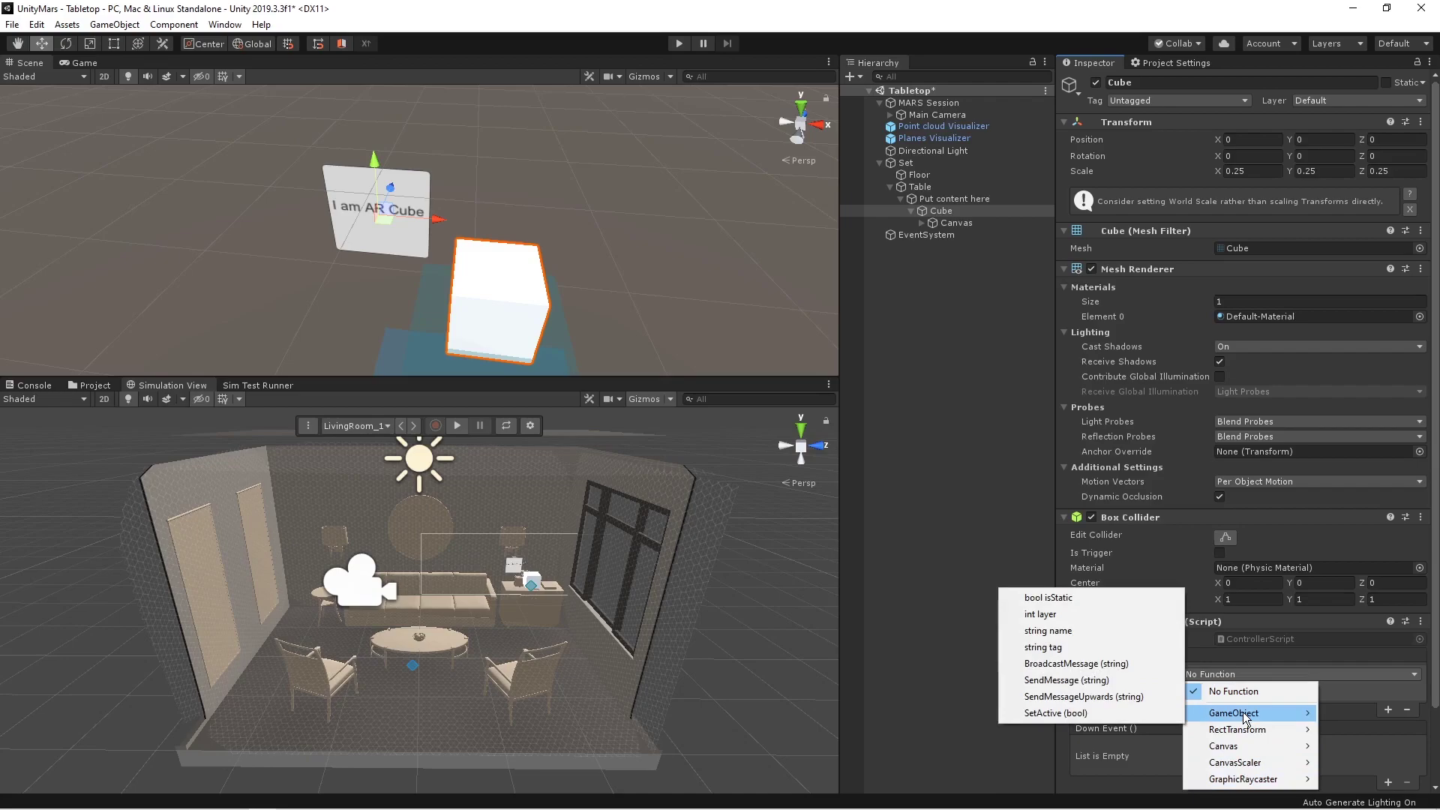
pyautogui.click(1159, 713)
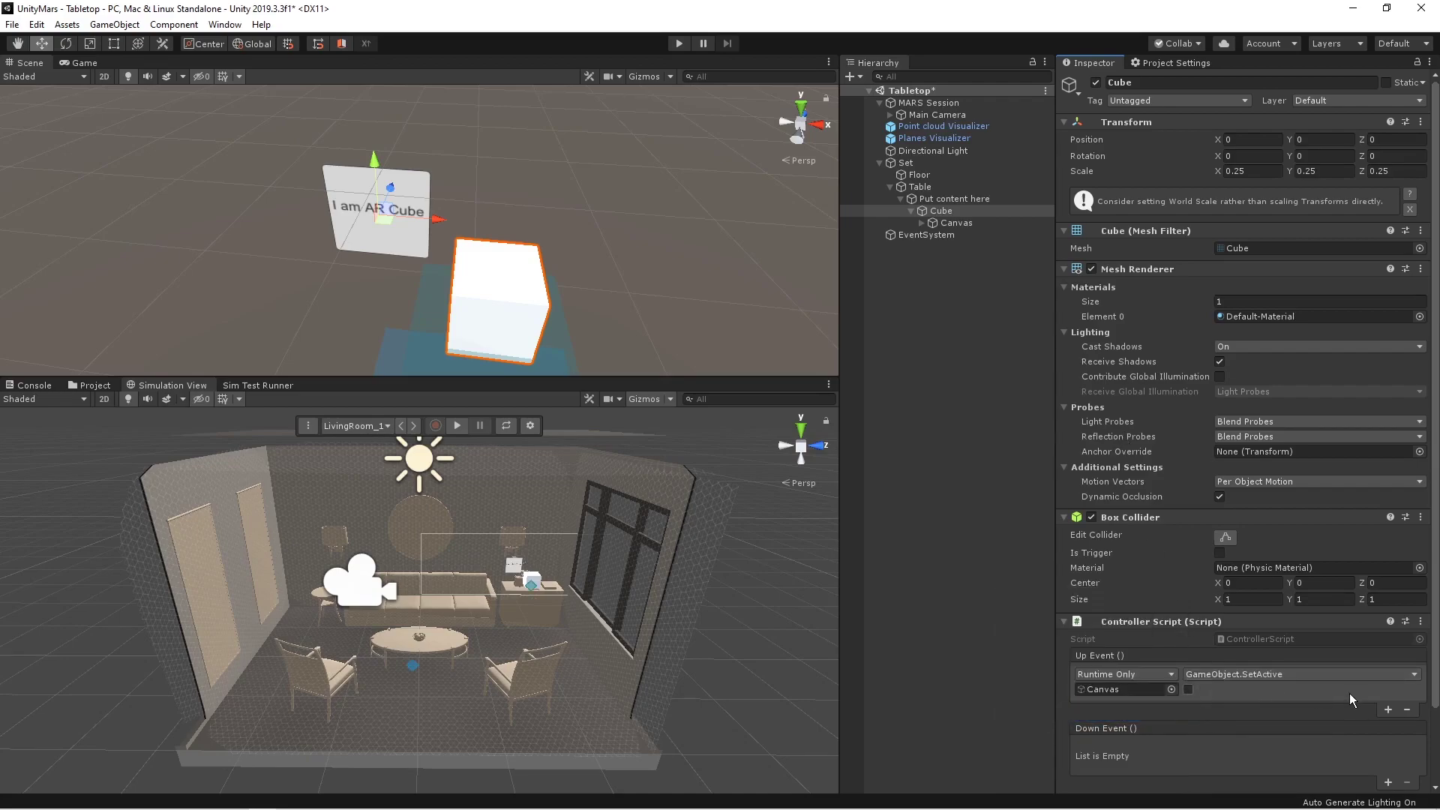
# Step: Add a Down Event entry that calls GameObject.SetActive on the Canvas
pyautogui.scroll(-2, 1350, 694)
pyautogui.click(1387, 699)
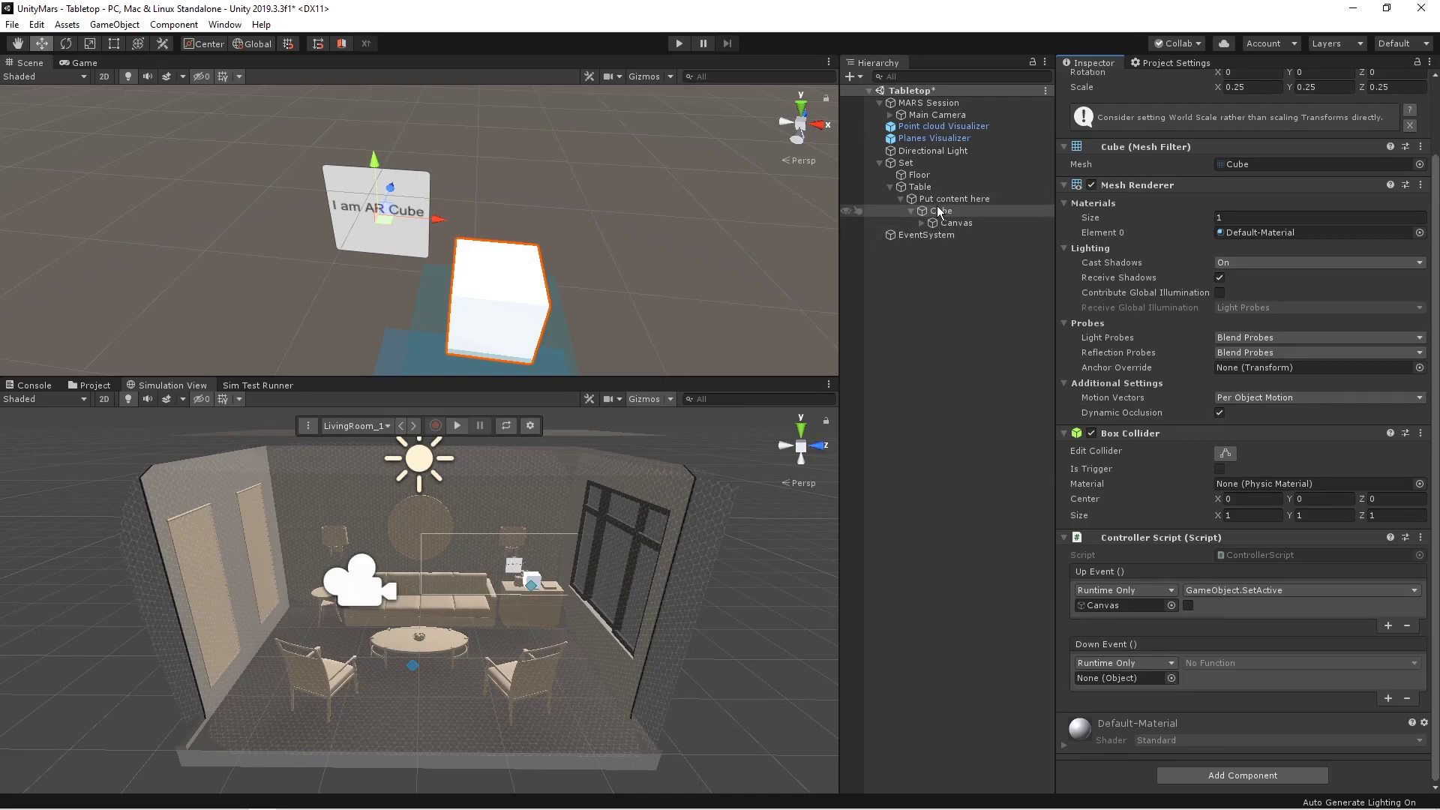
pyautogui.moveTo(937, 206); pyautogui.dragTo(1158, 673)
pyautogui.click(1158, 674)
pyautogui.click(1205, 663)
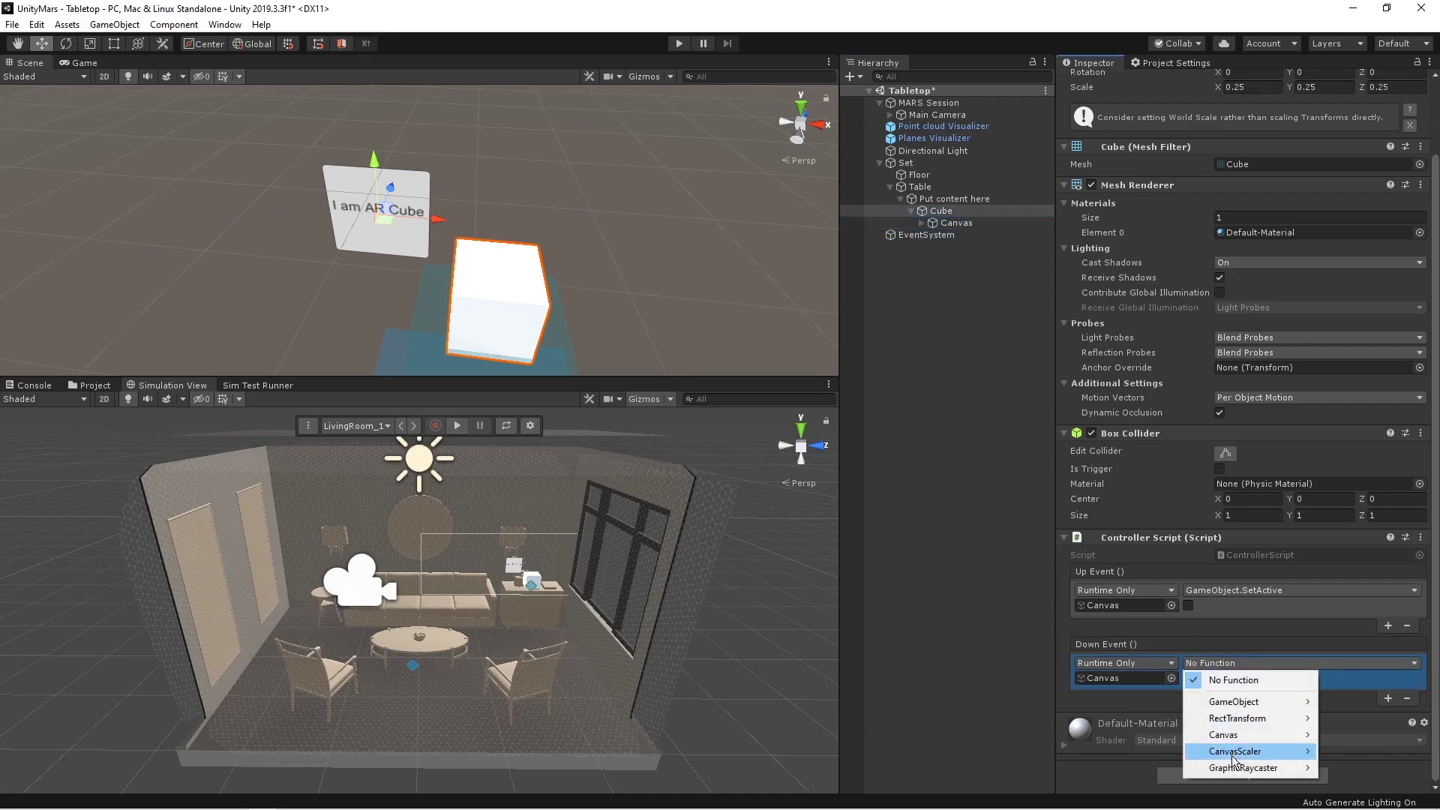
pyautogui.moveTo(1244, 703)
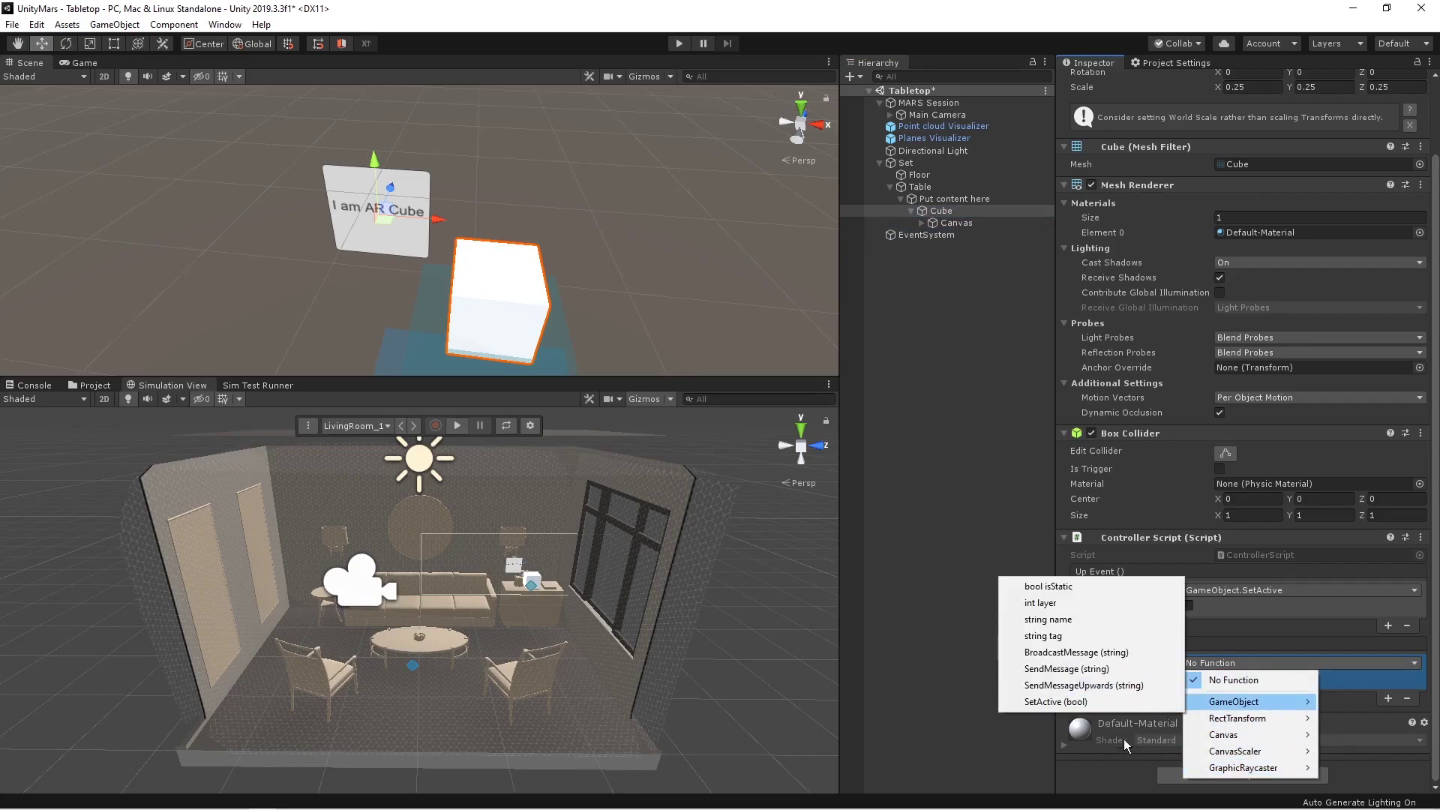
pyautogui.click(1109, 701)
# Step: Tick SetActive for the Up Event, untick it for the Down Event, and save the scene
pyautogui.click(1189, 676)
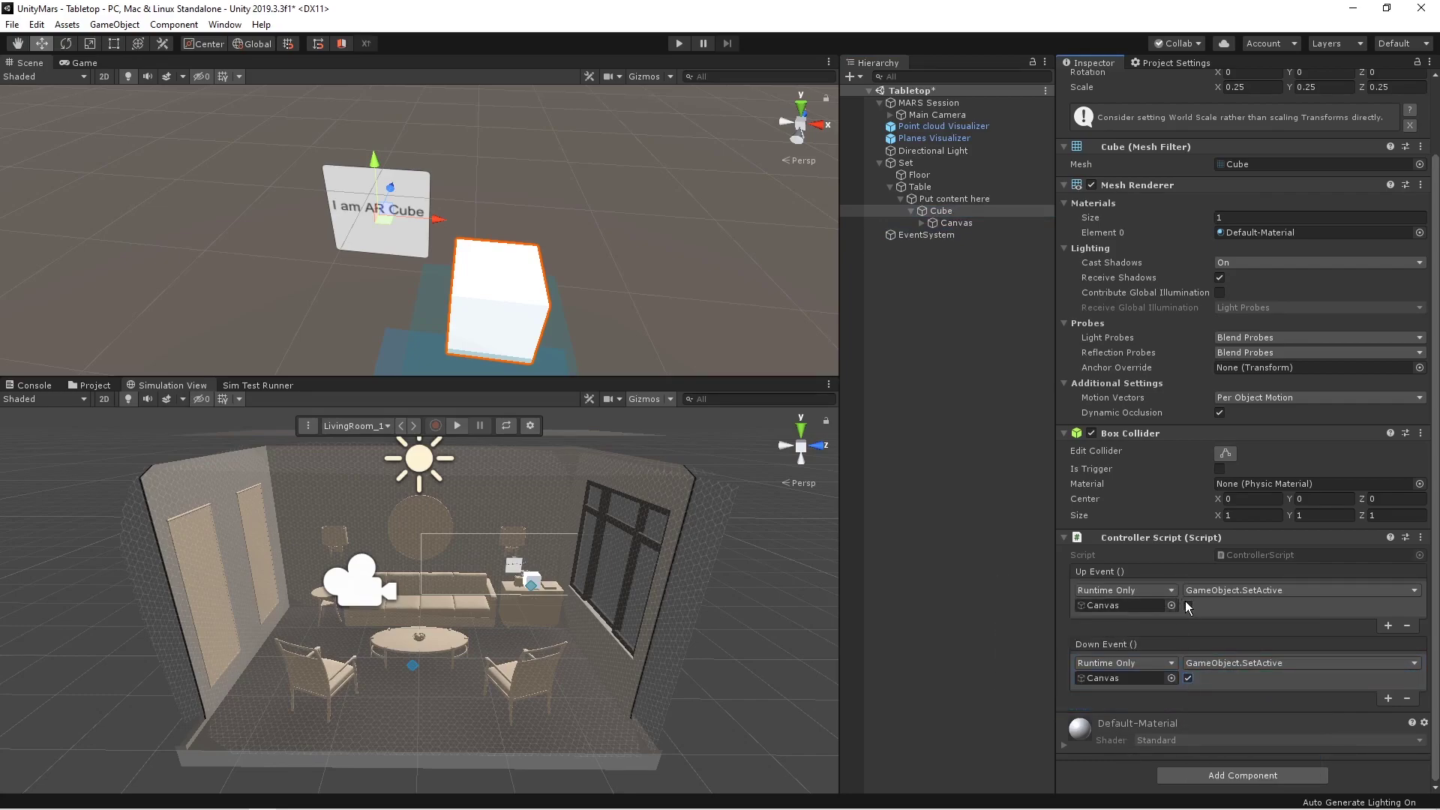
pyautogui.click(1188, 605)
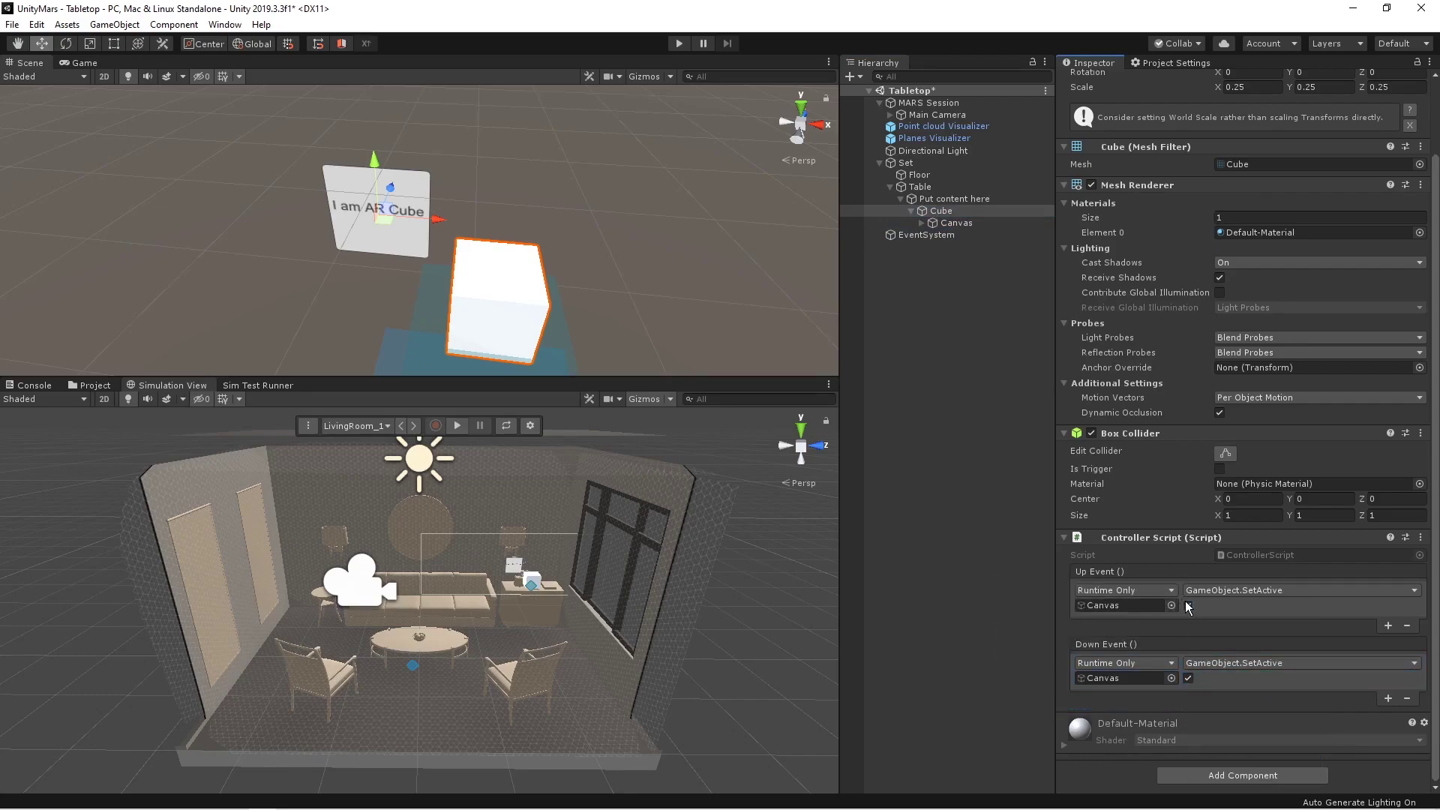
pyautogui.click(1187, 677)
pyautogui.hotkey('ctrl', 's')
pyautogui.click(954, 222)
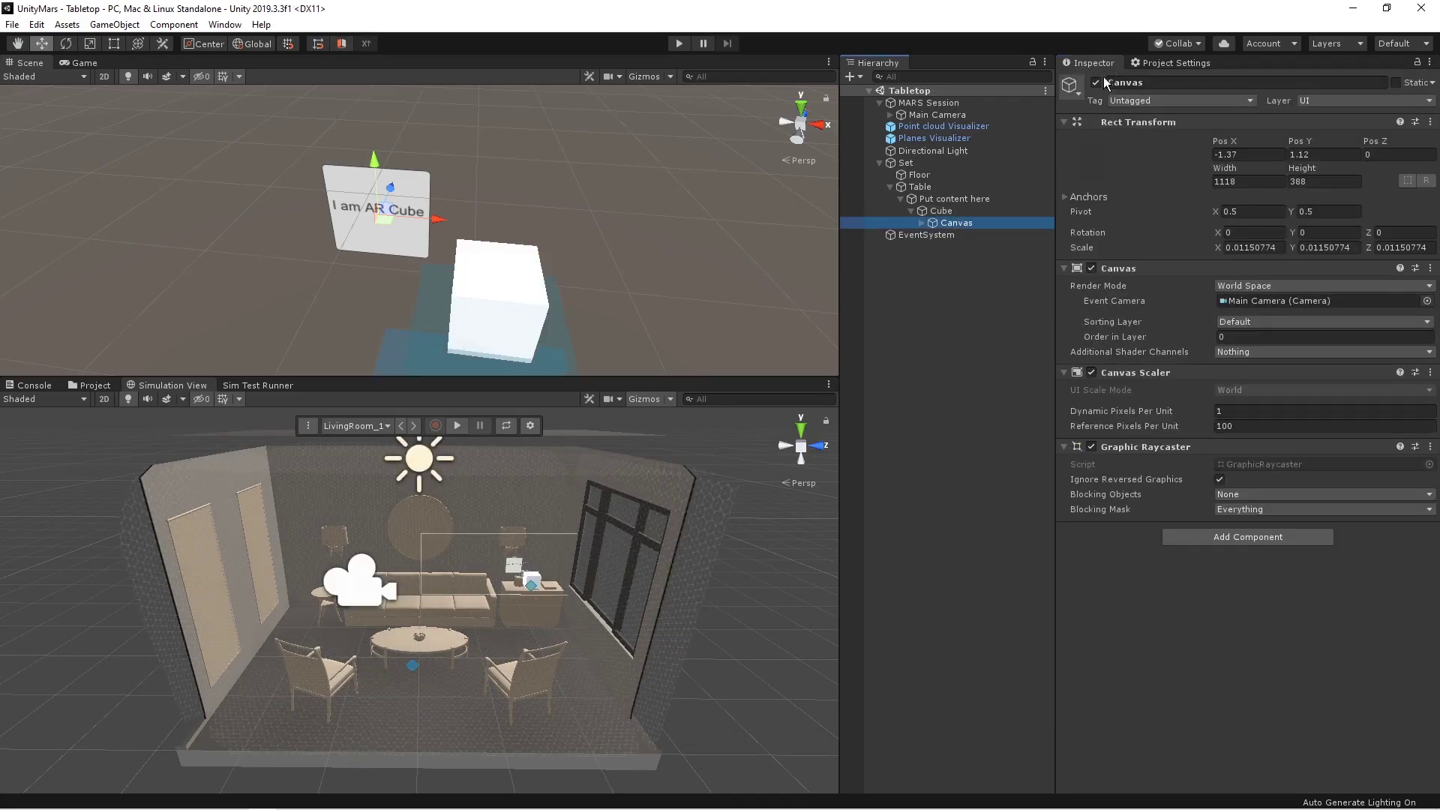
pyautogui.click(1096, 83)
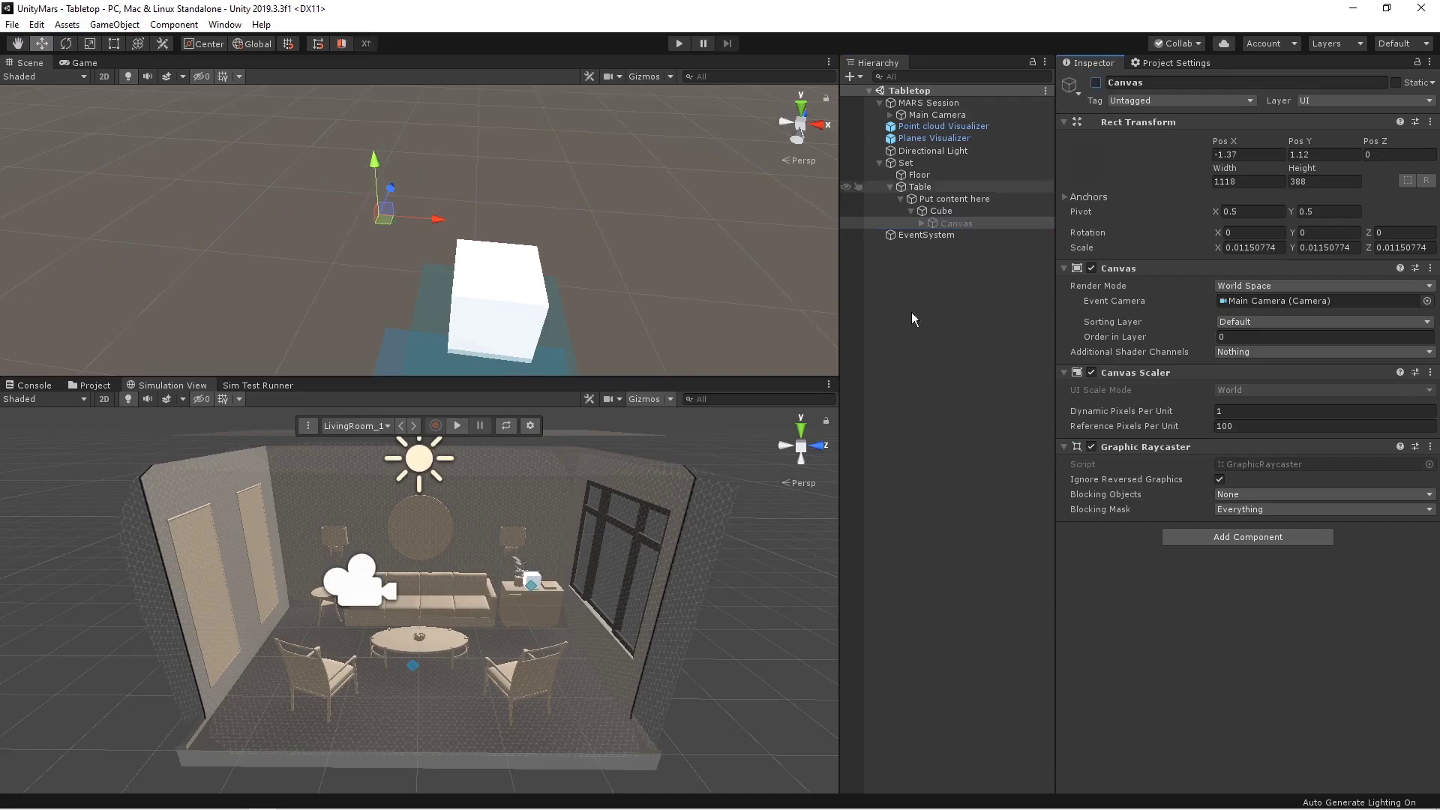
pyautogui.press('alt')
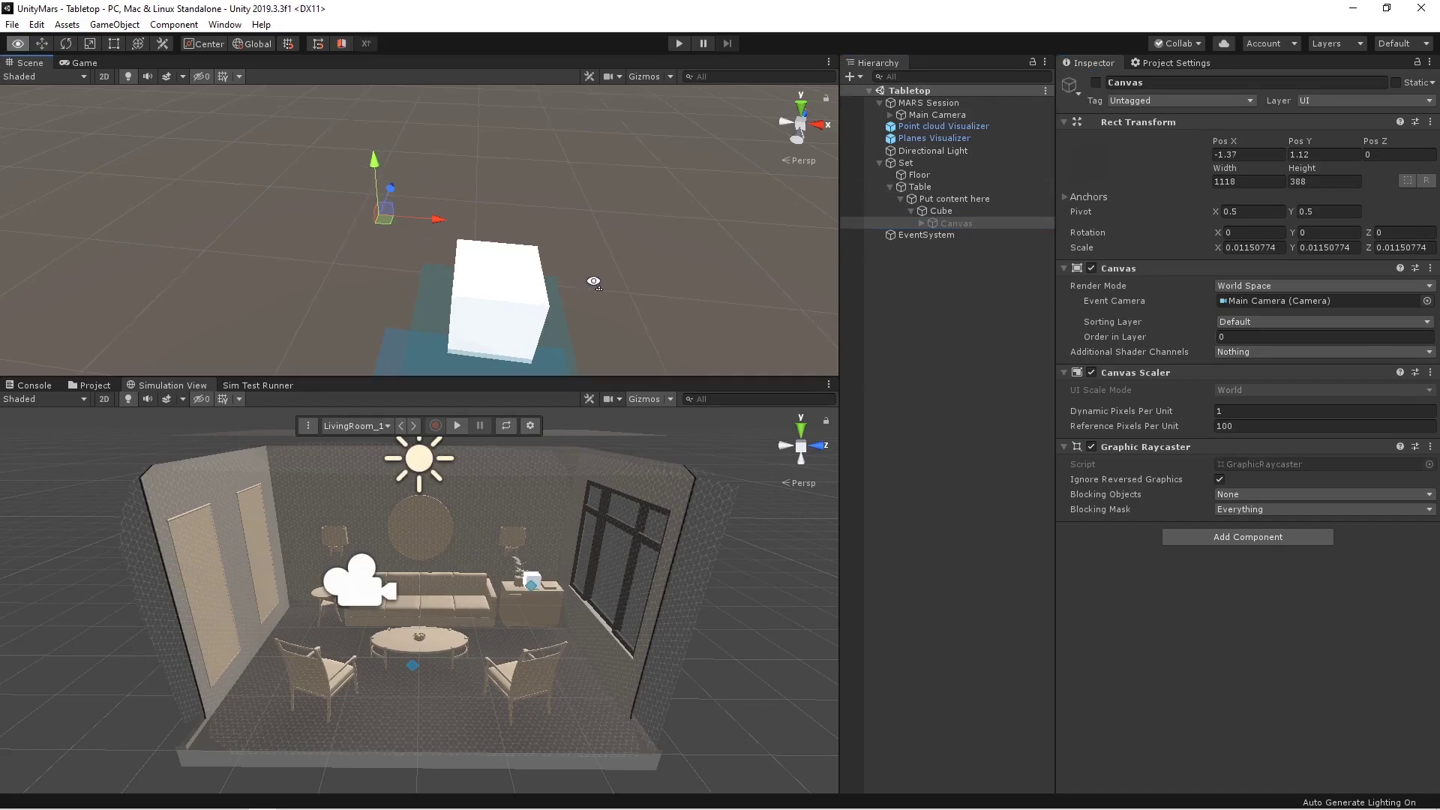
pyautogui.moveTo(593, 282)
pyautogui.keyDown('alt'); pyautogui.mouseDown()
pyautogui.moveTo(611, 320)
pyautogui.moveTo(587, 309)
pyautogui.mouseUp(); pyautogui.keyUp('alt')
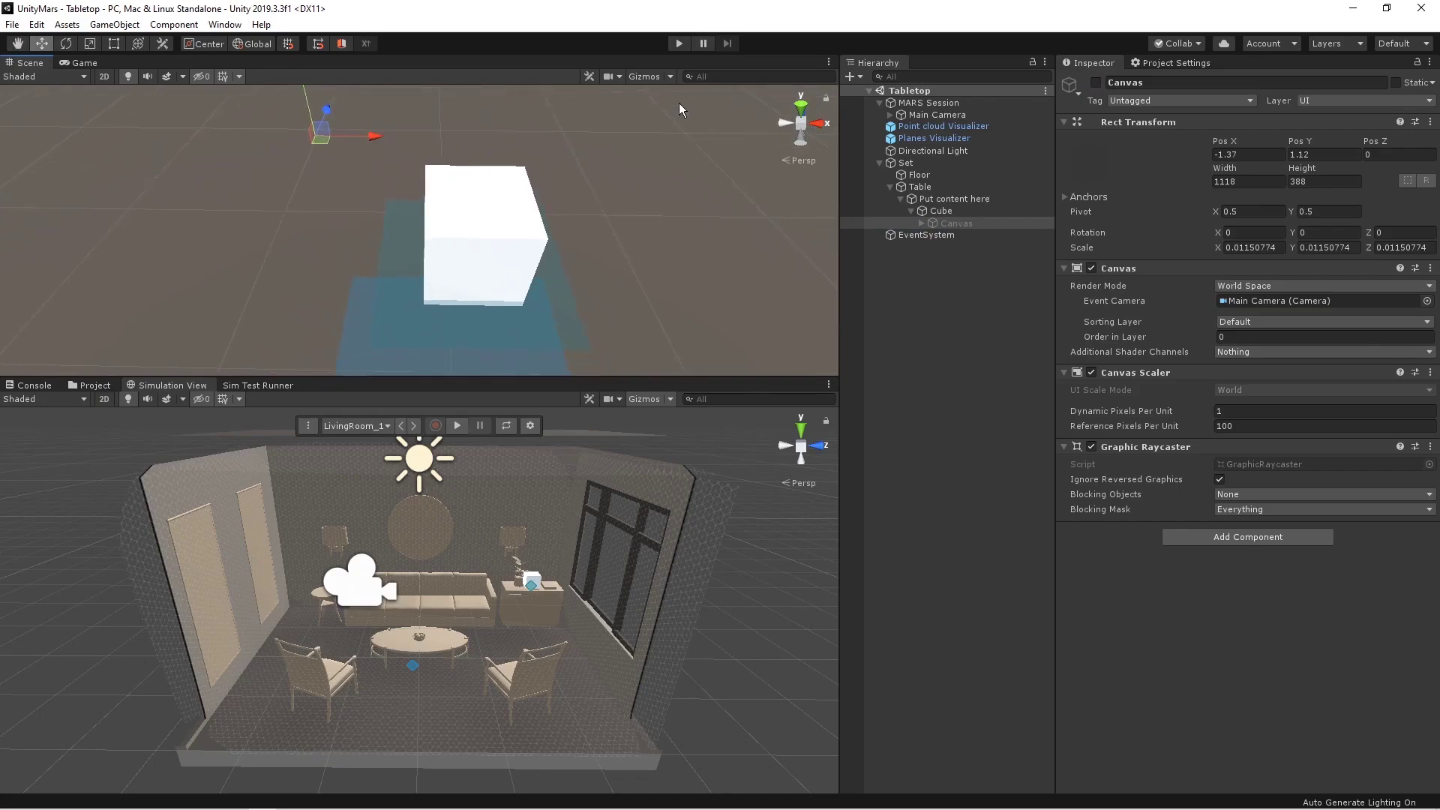
pyautogui.click(680, 44)
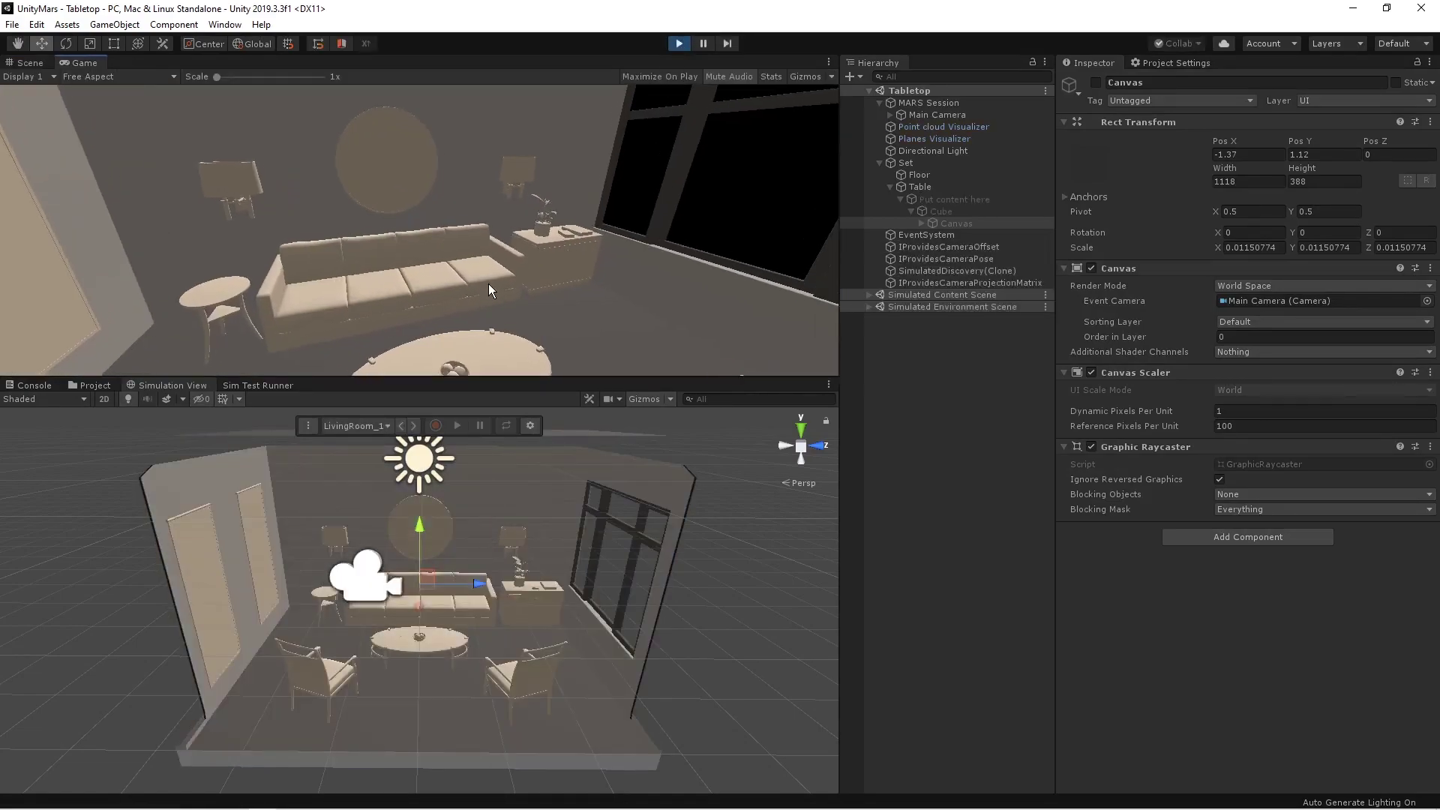
pyautogui.moveTo(488, 283); pyautogui.dragTo(331, 440, button='right')
pyautogui.press('w')
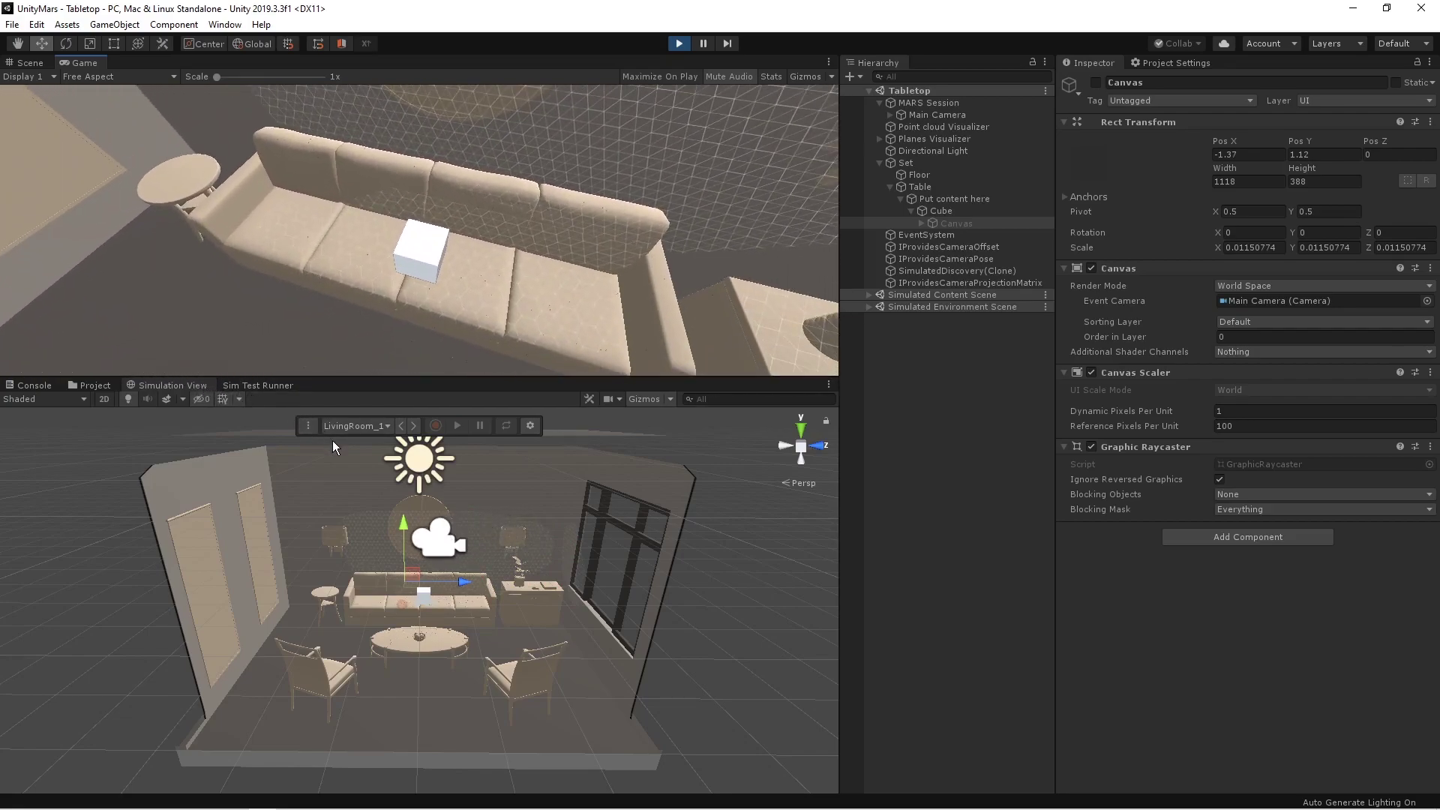
pyautogui.click(424, 244)
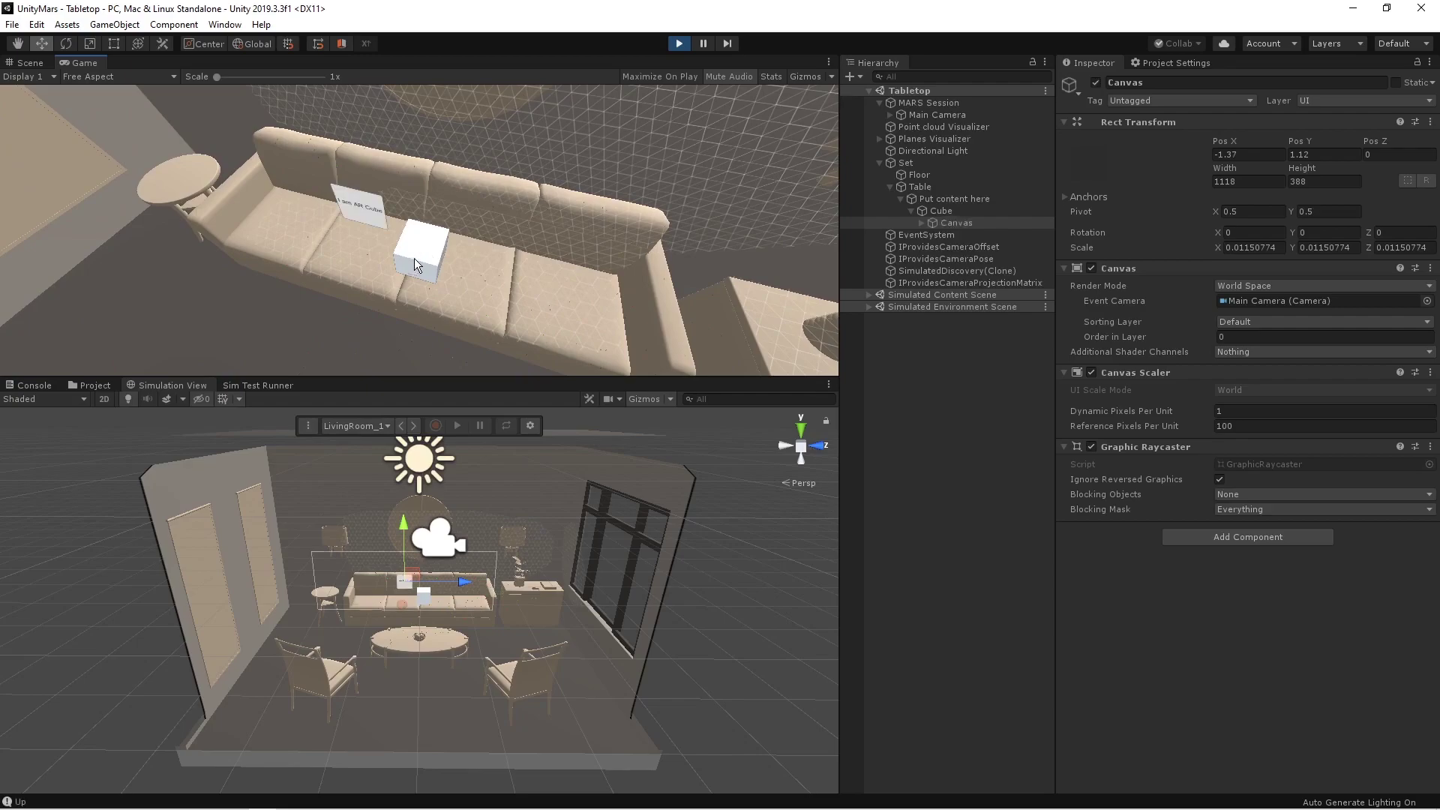
pyautogui.moveTo(414, 258); pyautogui.dragTo(467, 223, button='right')
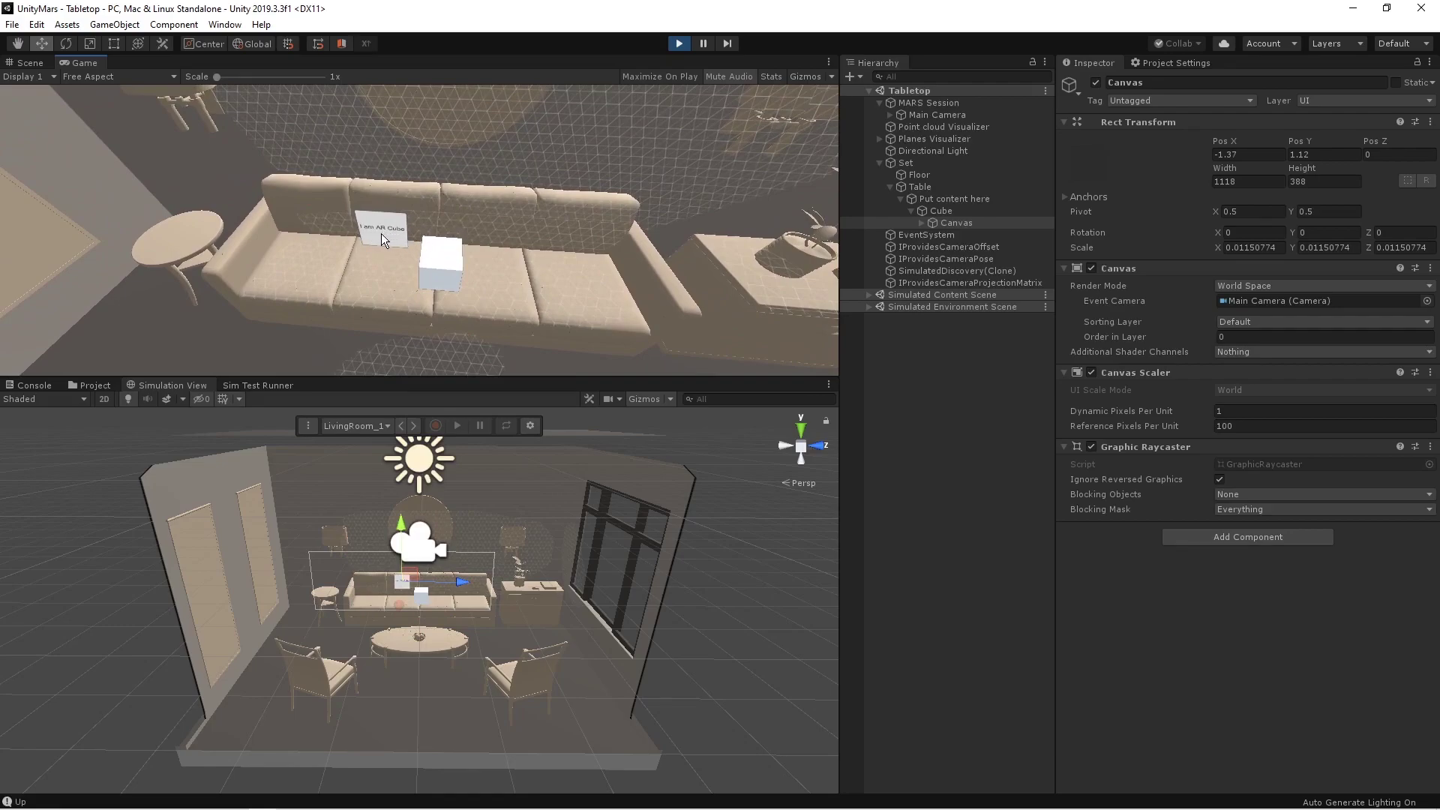
pyautogui.click(433, 244)
pyautogui.click(433, 244)
pyautogui.click(433, 248)
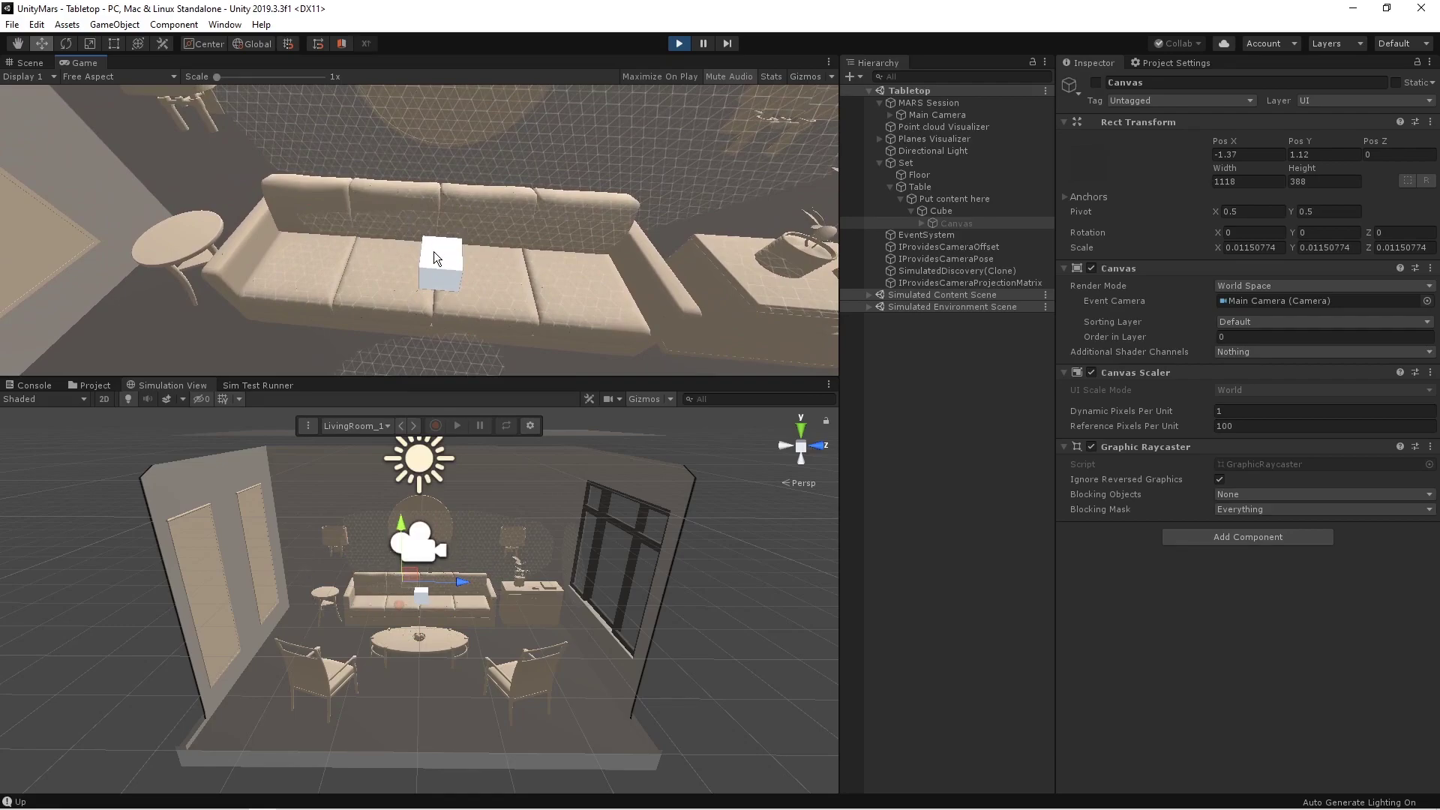
pyautogui.click(434, 250)
pyautogui.click(447, 257)
pyautogui.click(444, 262)
pyautogui.click(444, 262)
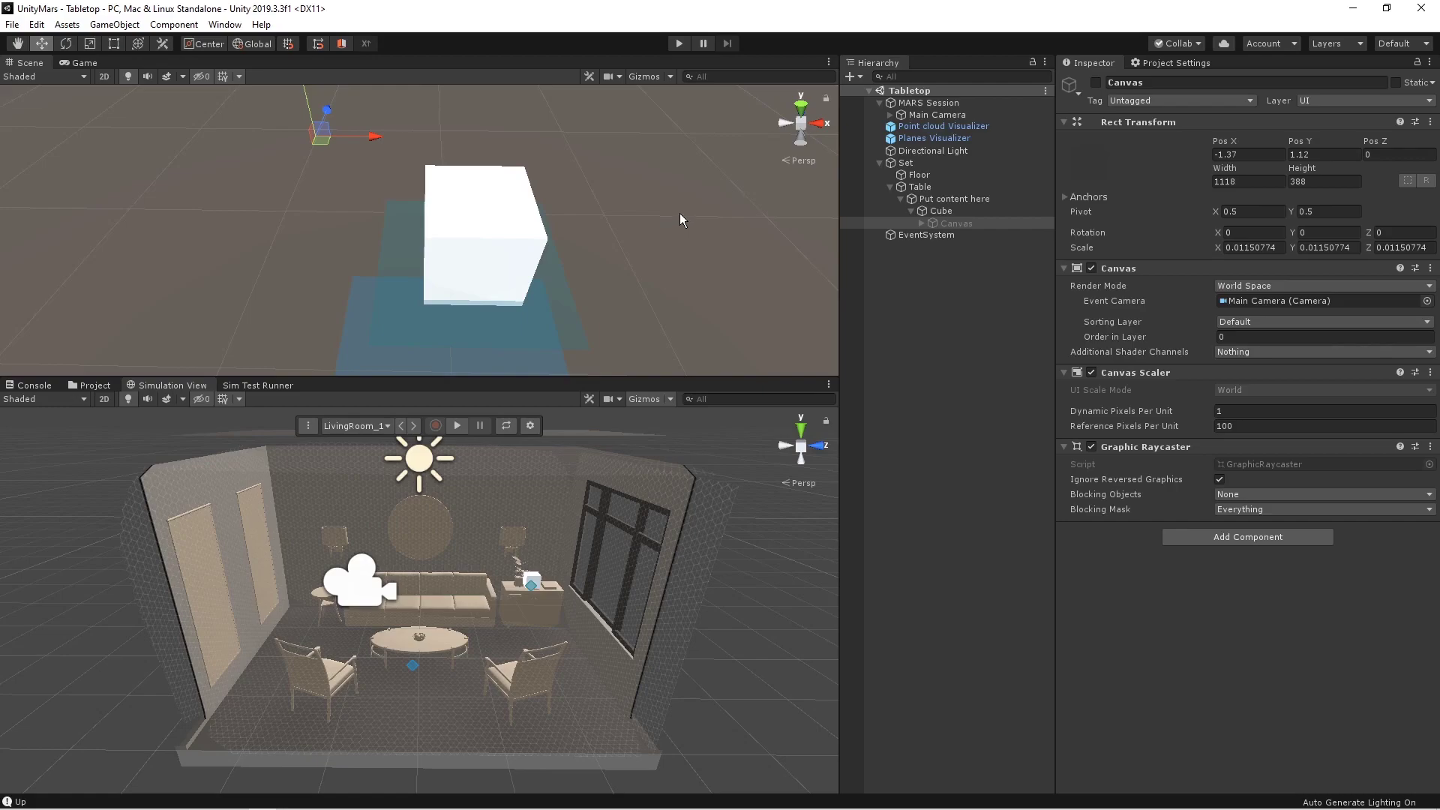
# Step: Switch the build platform to Android in Build Settings and open Player Settings
pyautogui.click(12, 24)
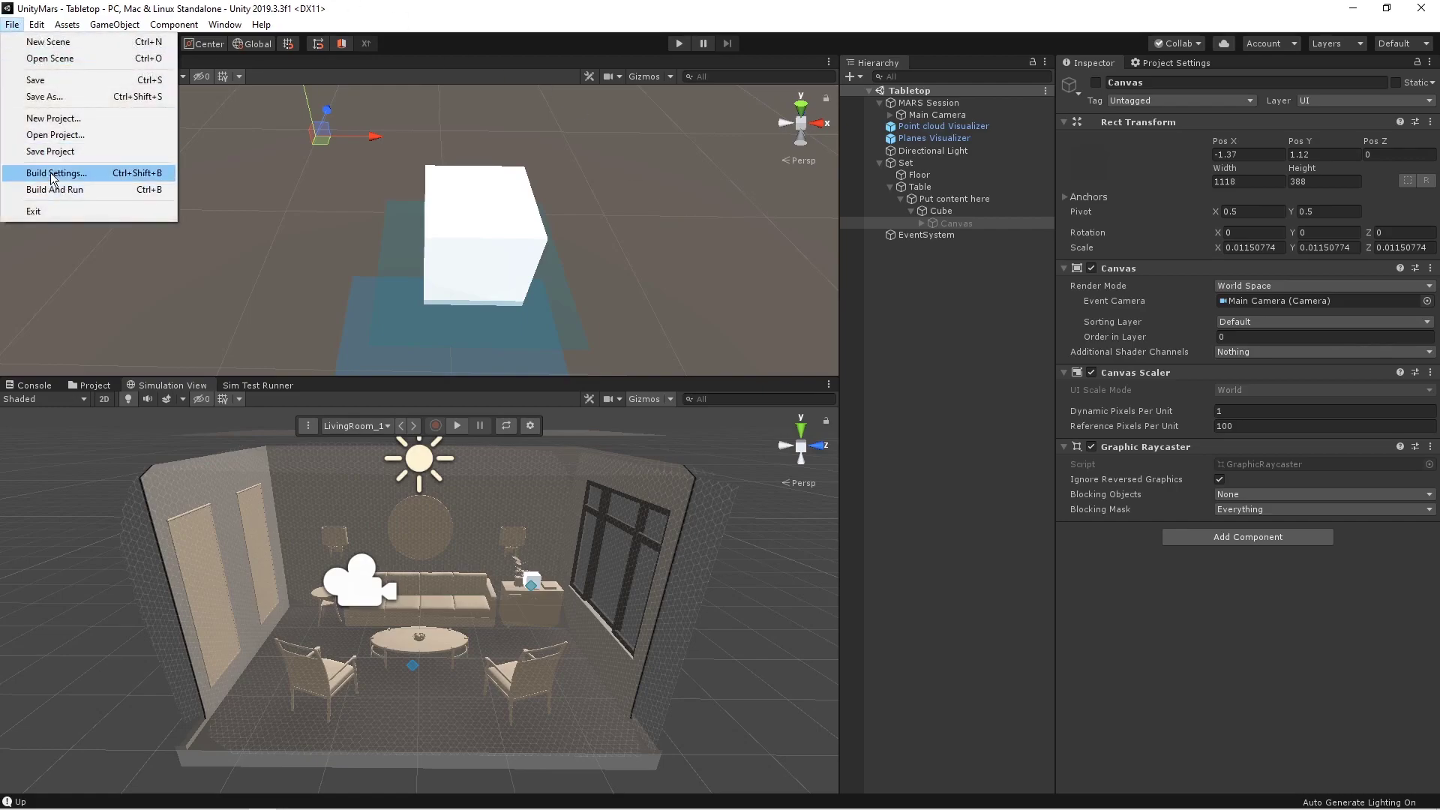
pyautogui.click(51, 172)
pyautogui.click(235, 561)
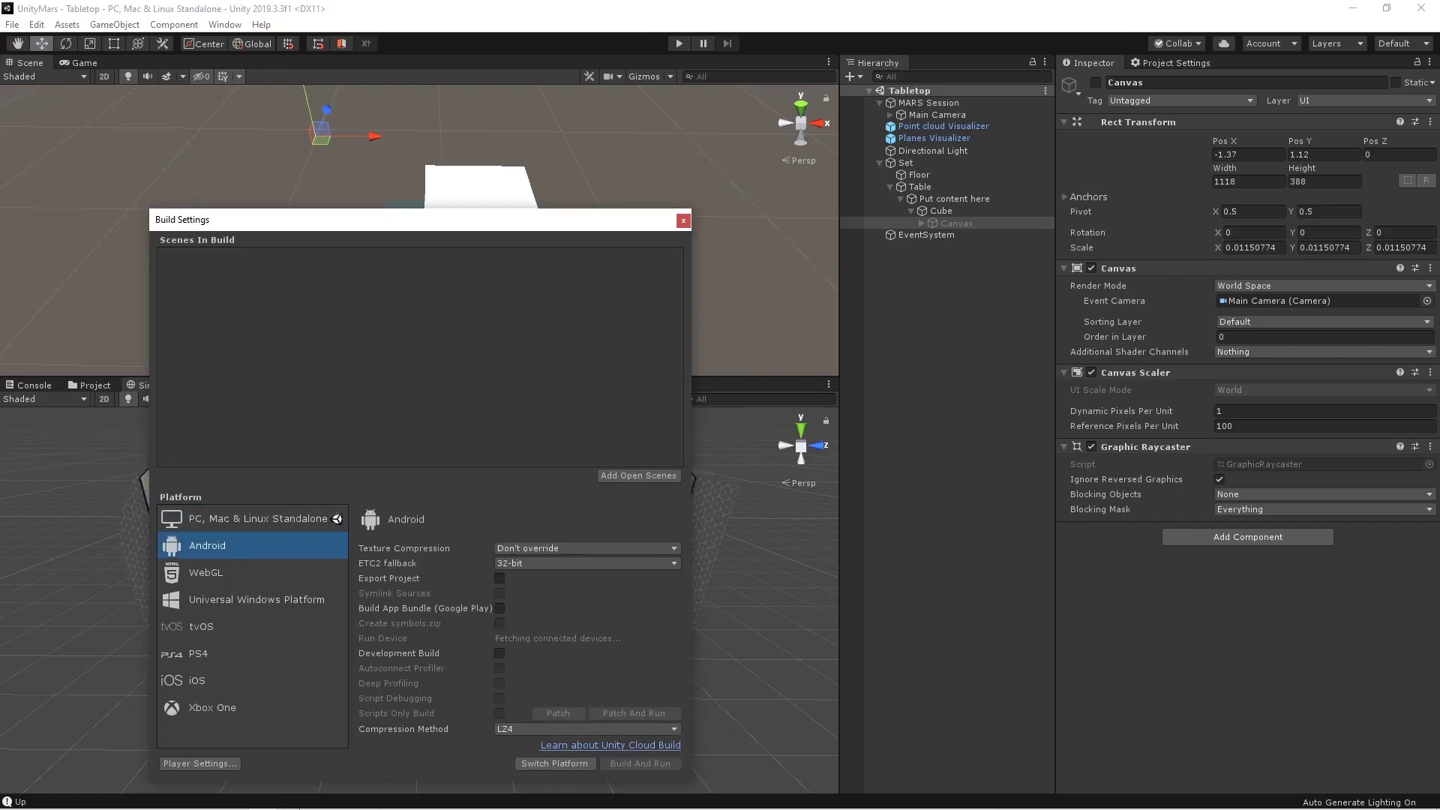
pyautogui.click(553, 763)
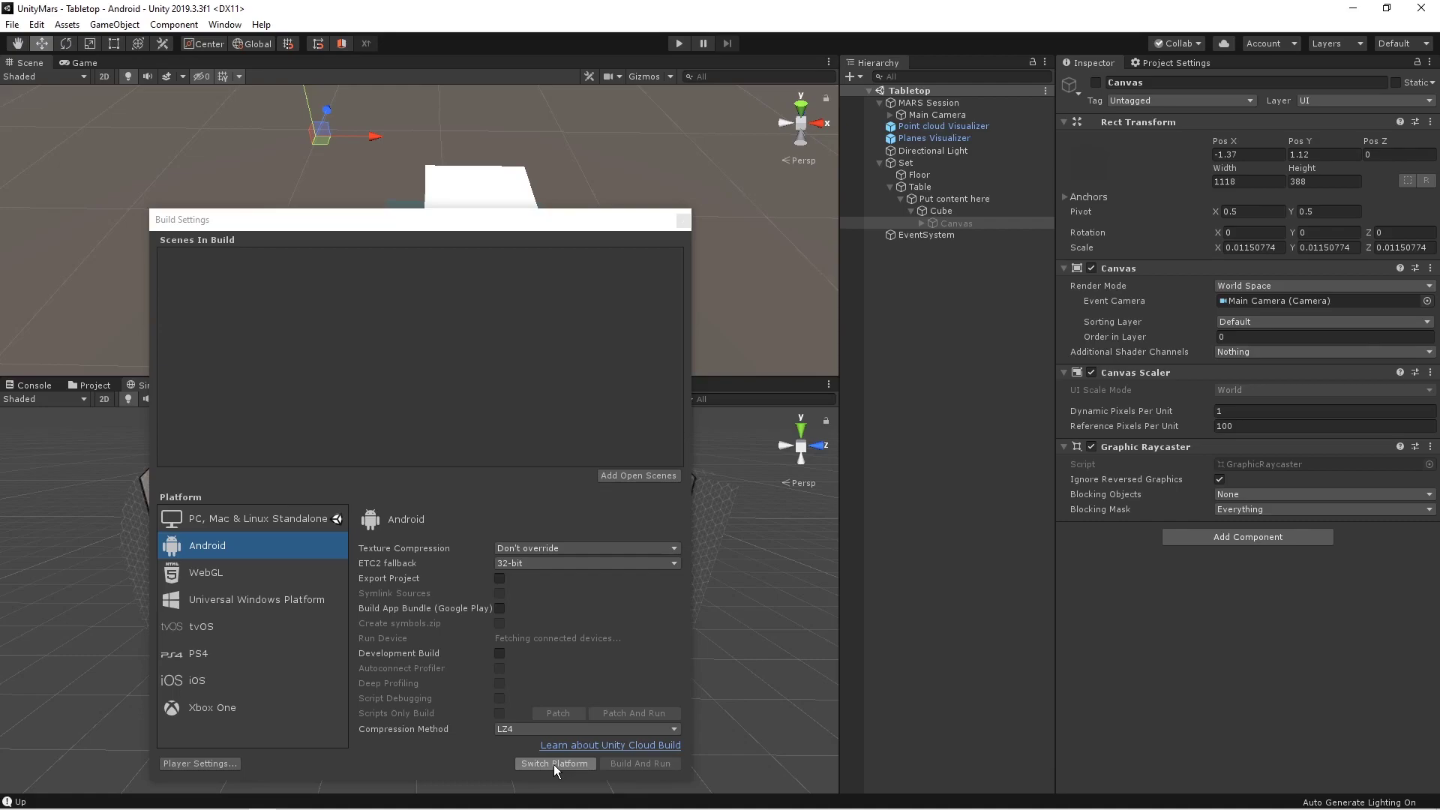
pyautogui.click(553, 763)
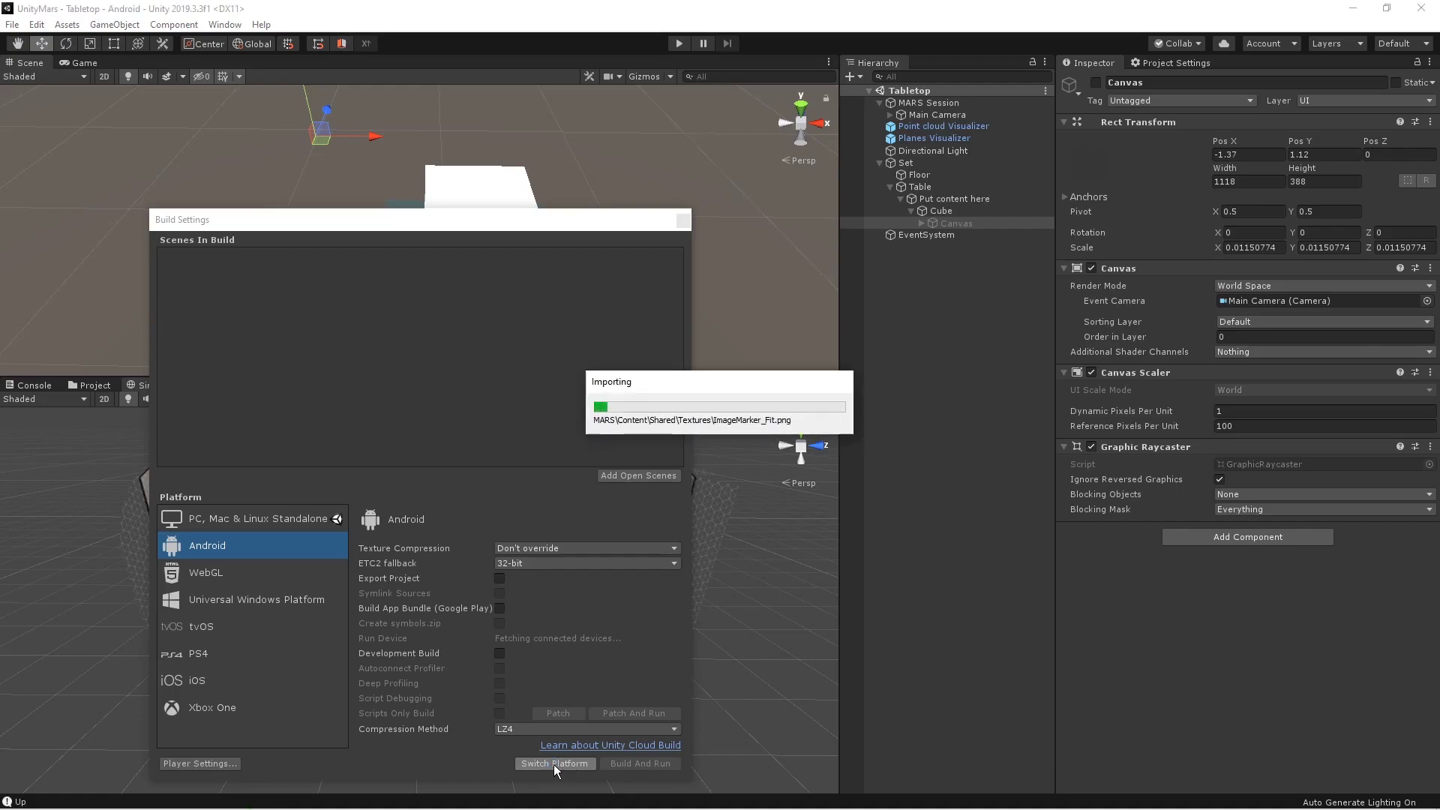
pyautogui.click(174, 765)
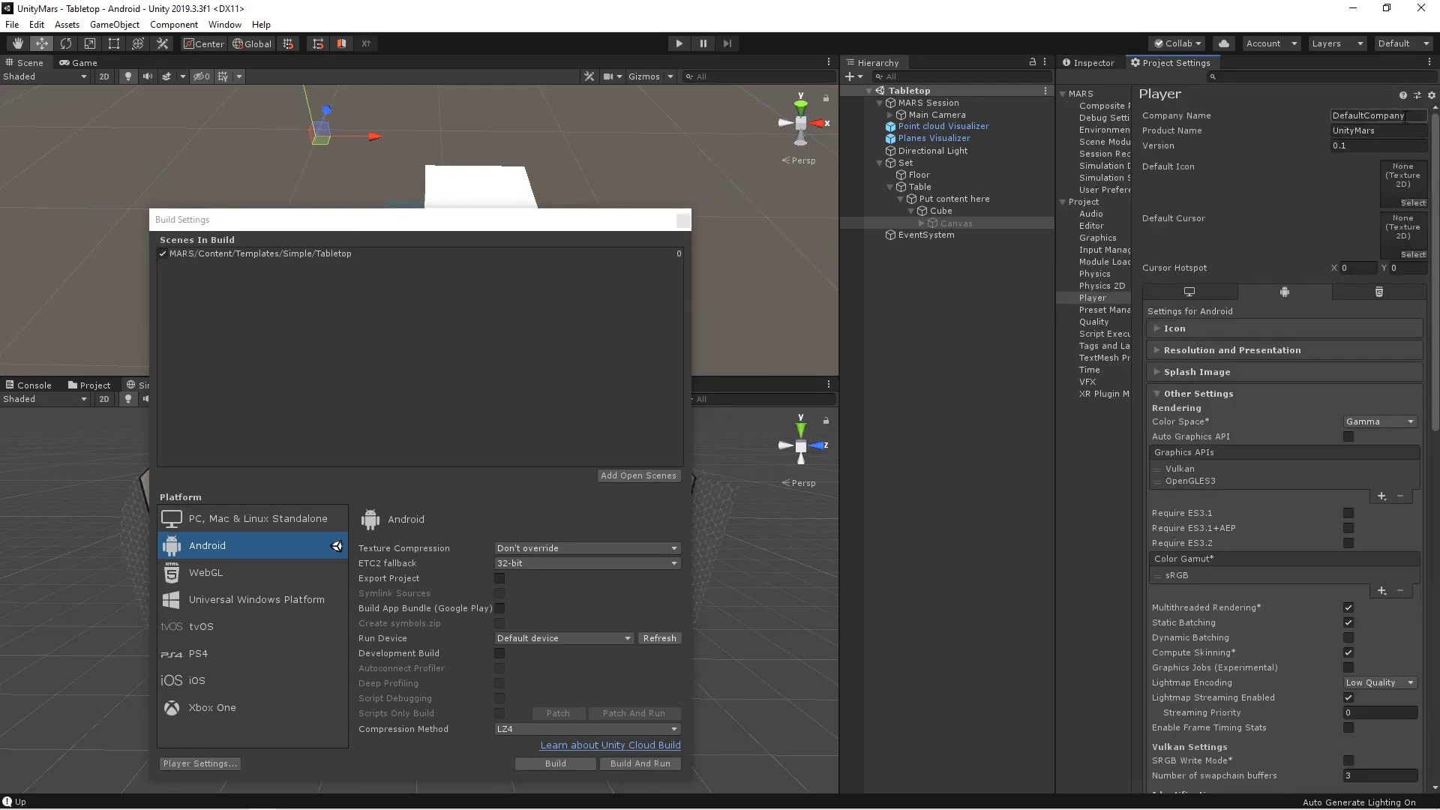
# Step: Install XR Plug-in Management, enable ARCore for Android, and return to Player settings
pyautogui.click(1406, 115)
pyautogui.scroll(-4, 1349, 357)
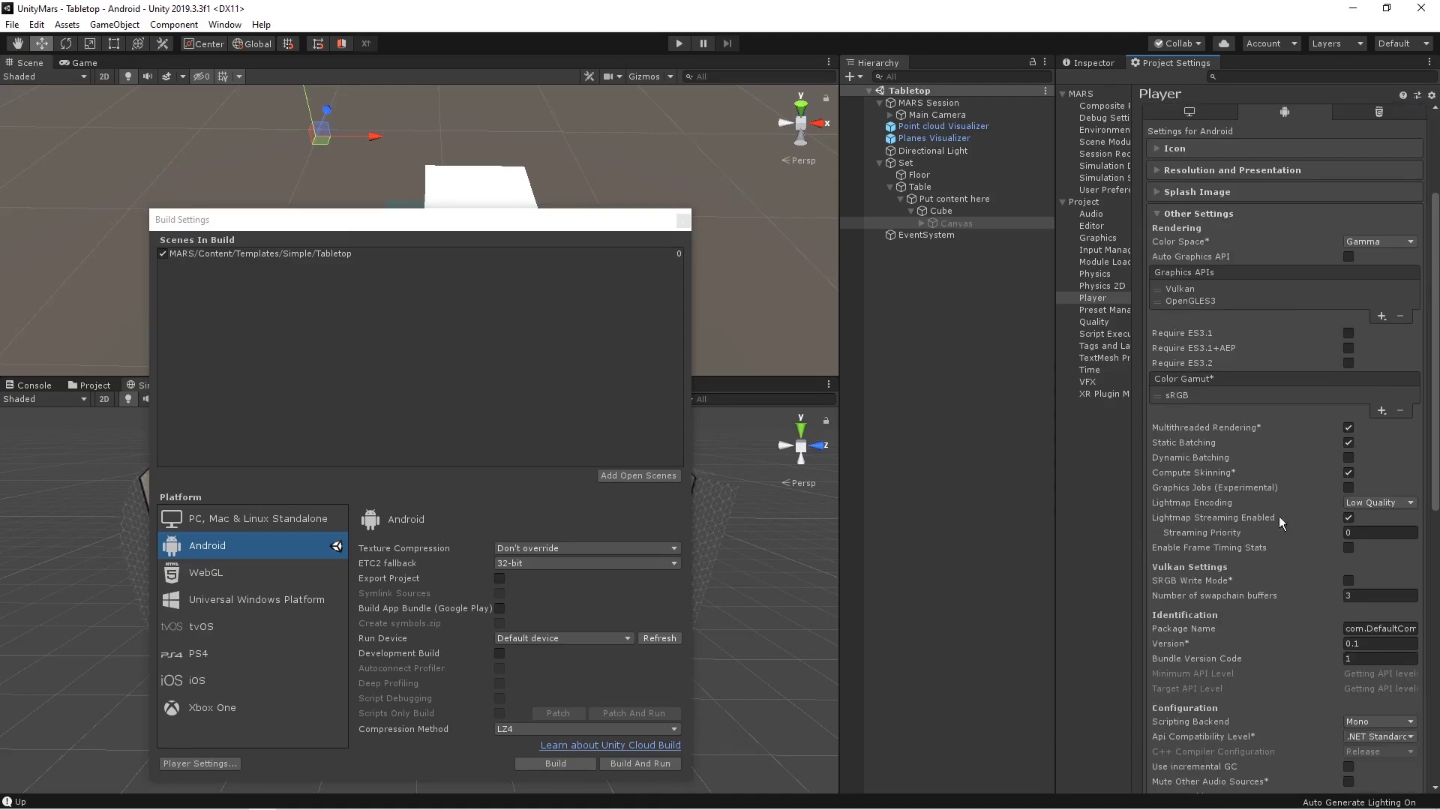
pyautogui.click(1099, 395)
pyautogui.click(1271, 154)
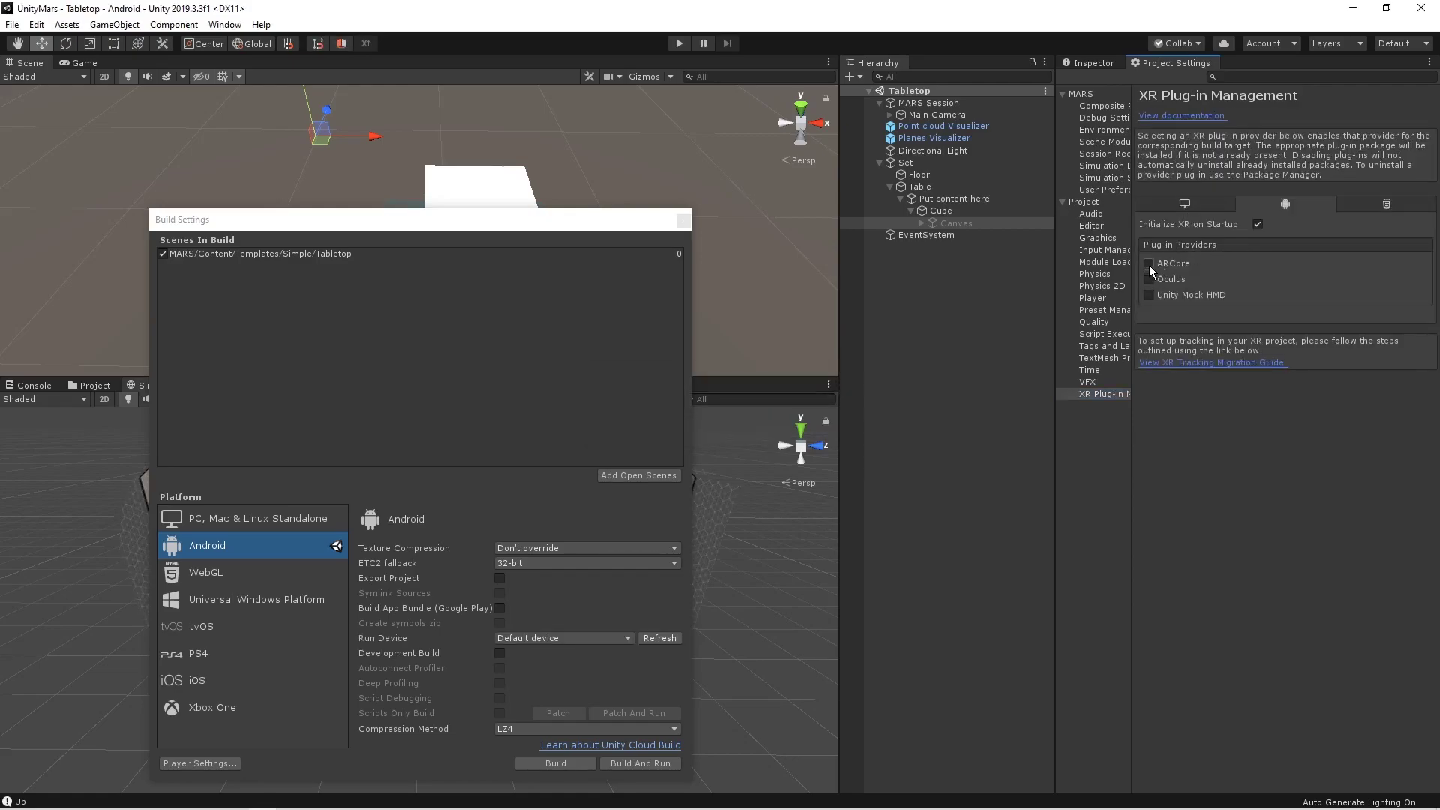
pyautogui.click(1148, 263)
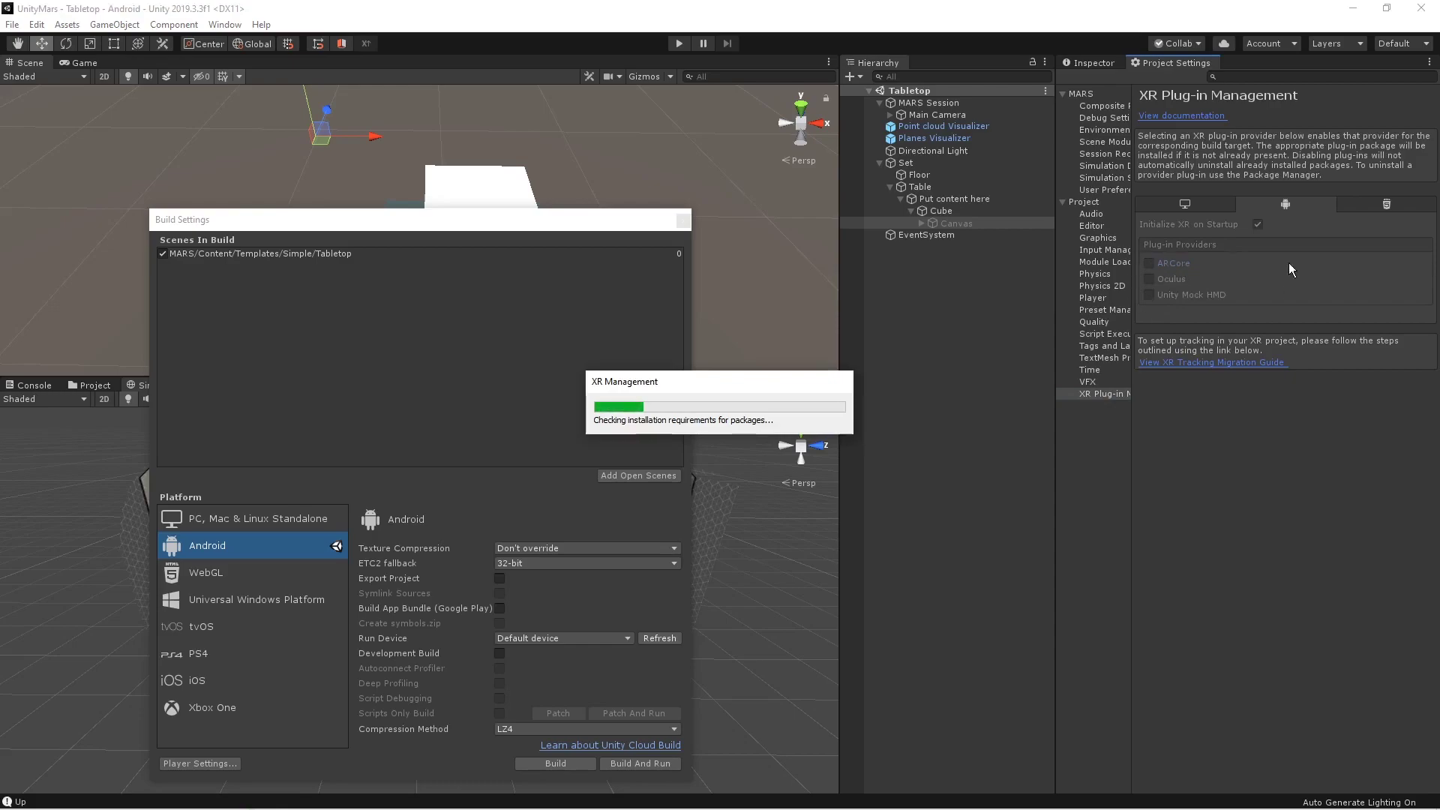
pyautogui.click(1099, 297)
# Step: Set Minimum API Level to Android 7.0 'Nougat' (API 24), with Target API Level left on Automatic
pyautogui.scroll(-5, 1317, 588)
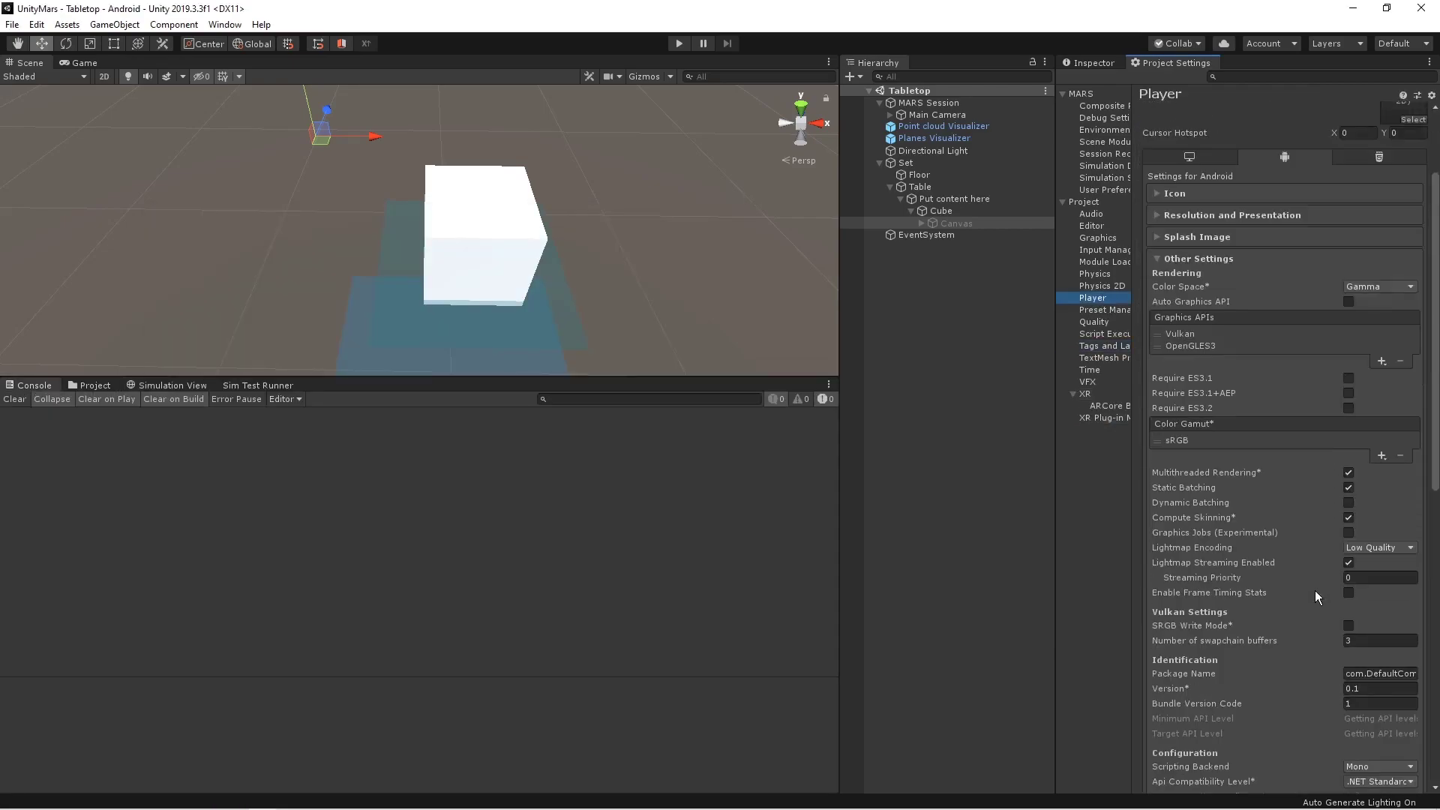
pyautogui.scroll(-3, 1315, 591)
pyautogui.click(1366, 642)
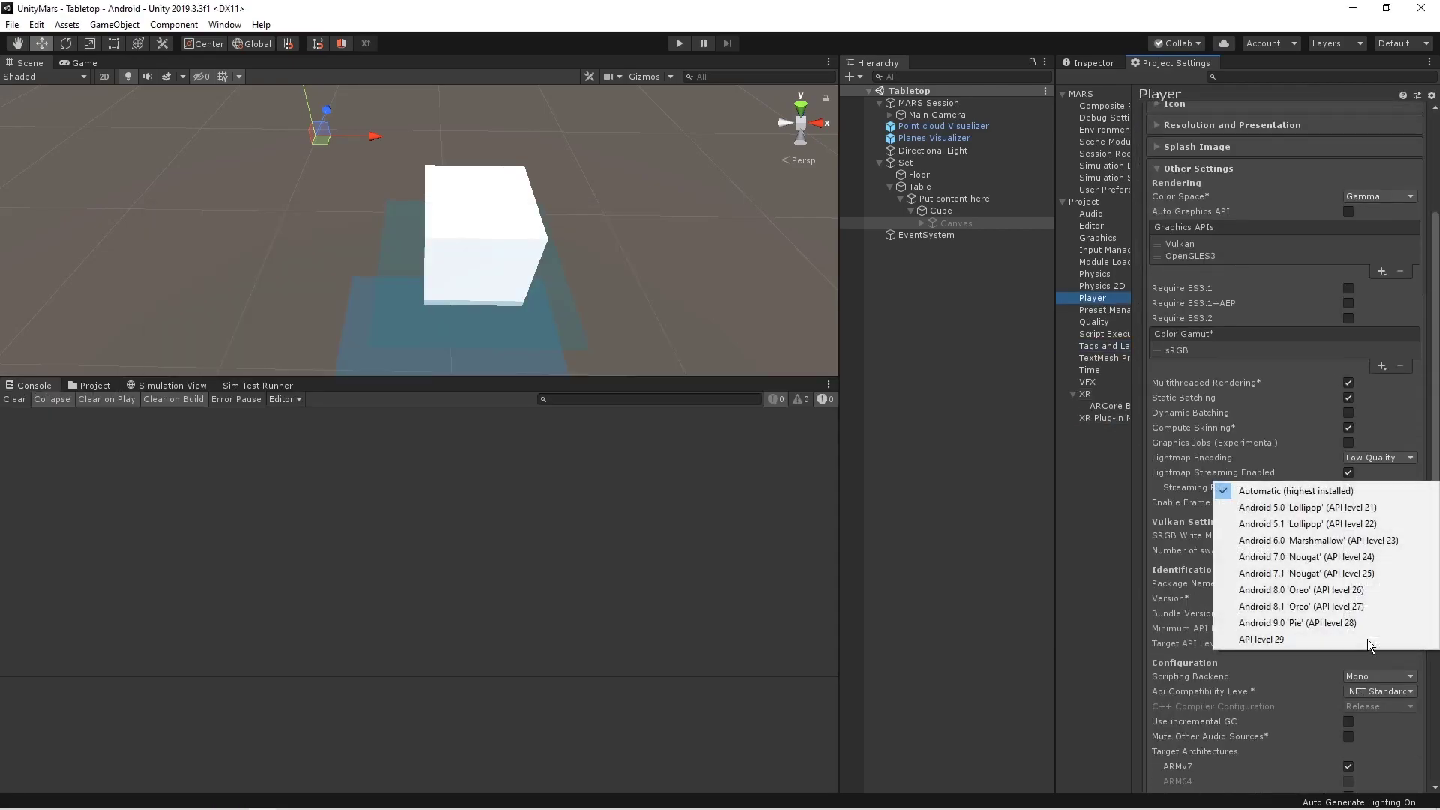
pyautogui.click(1350, 561)
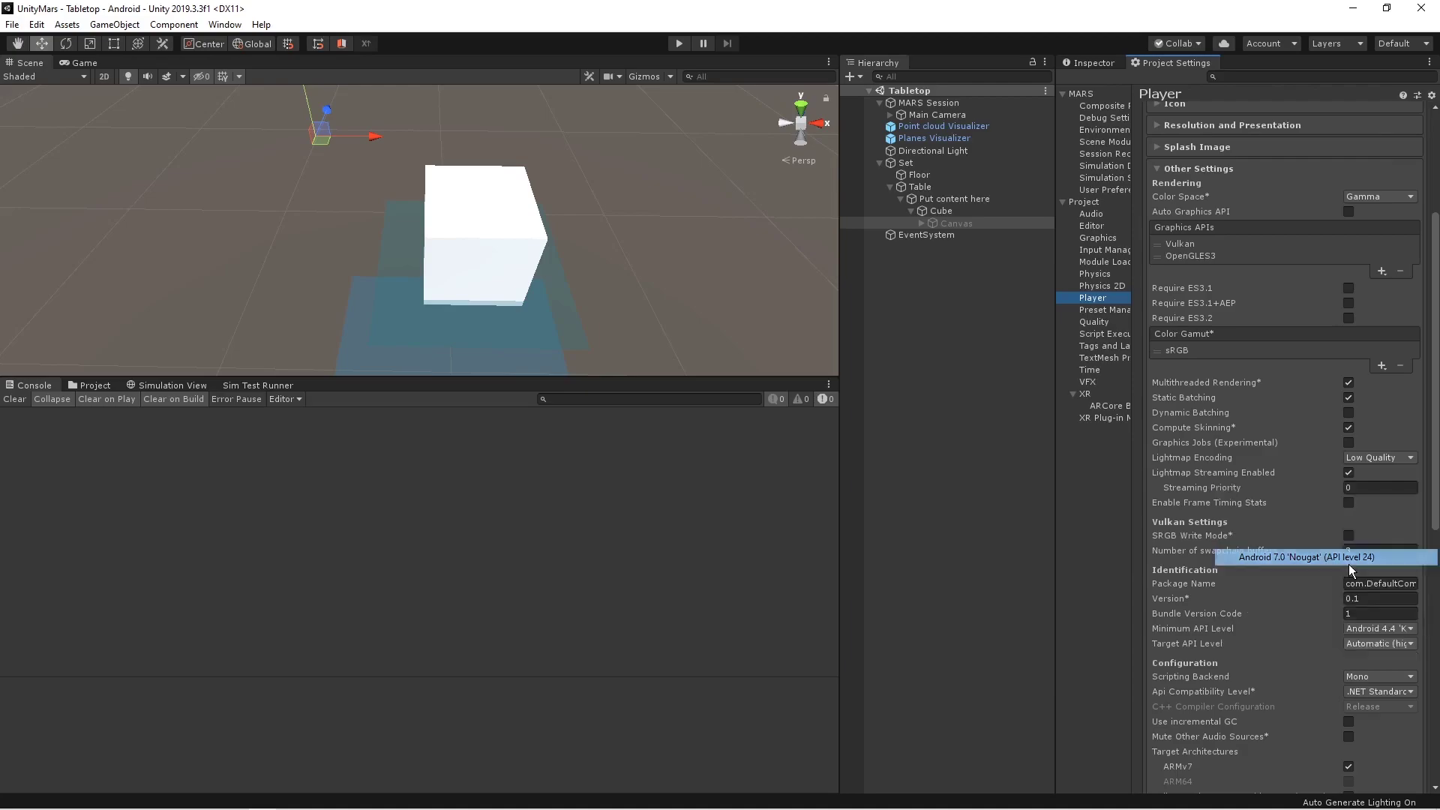
pyautogui.click(1371, 642)
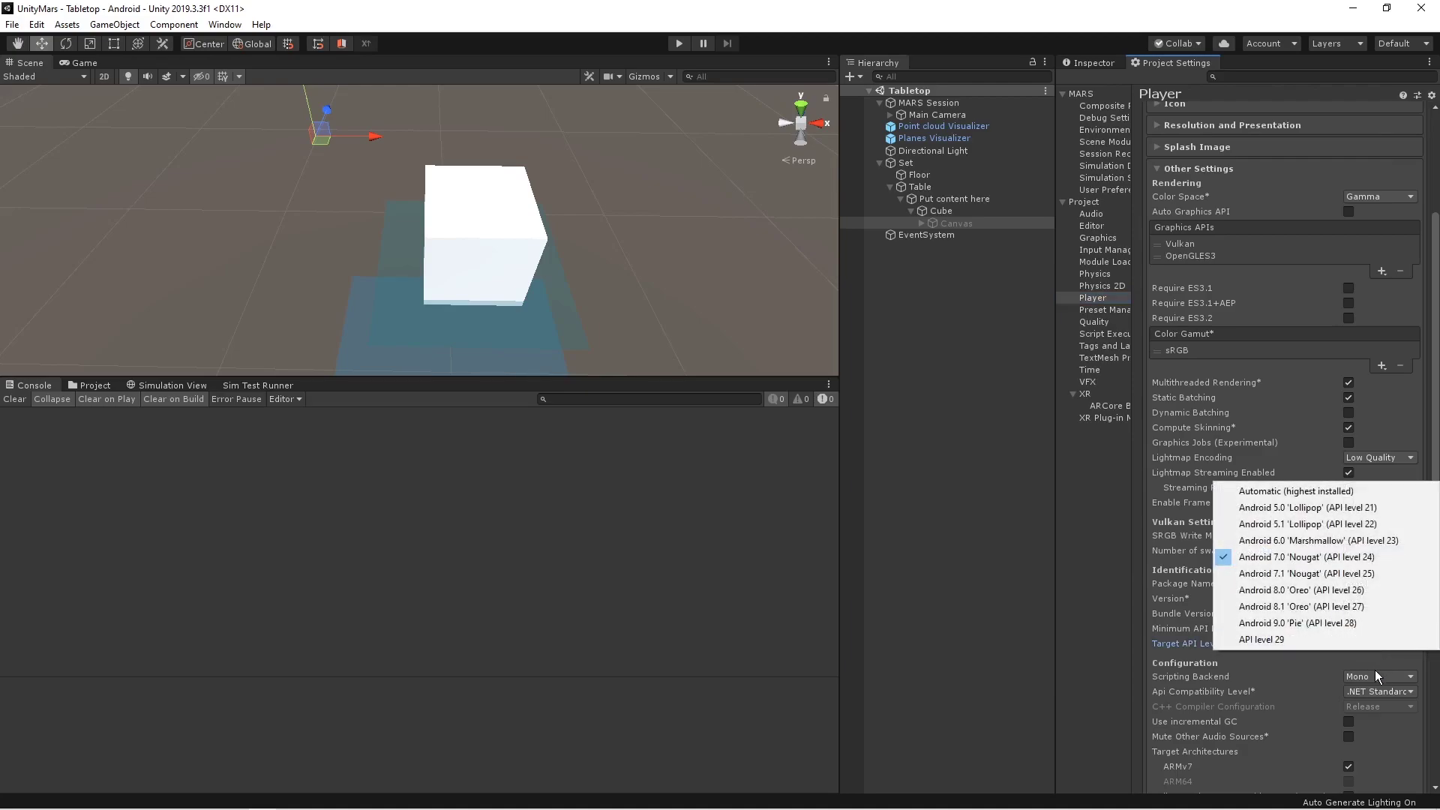
pyautogui.click(1192, 694)
pyautogui.hotkey('ctrl', 'z')
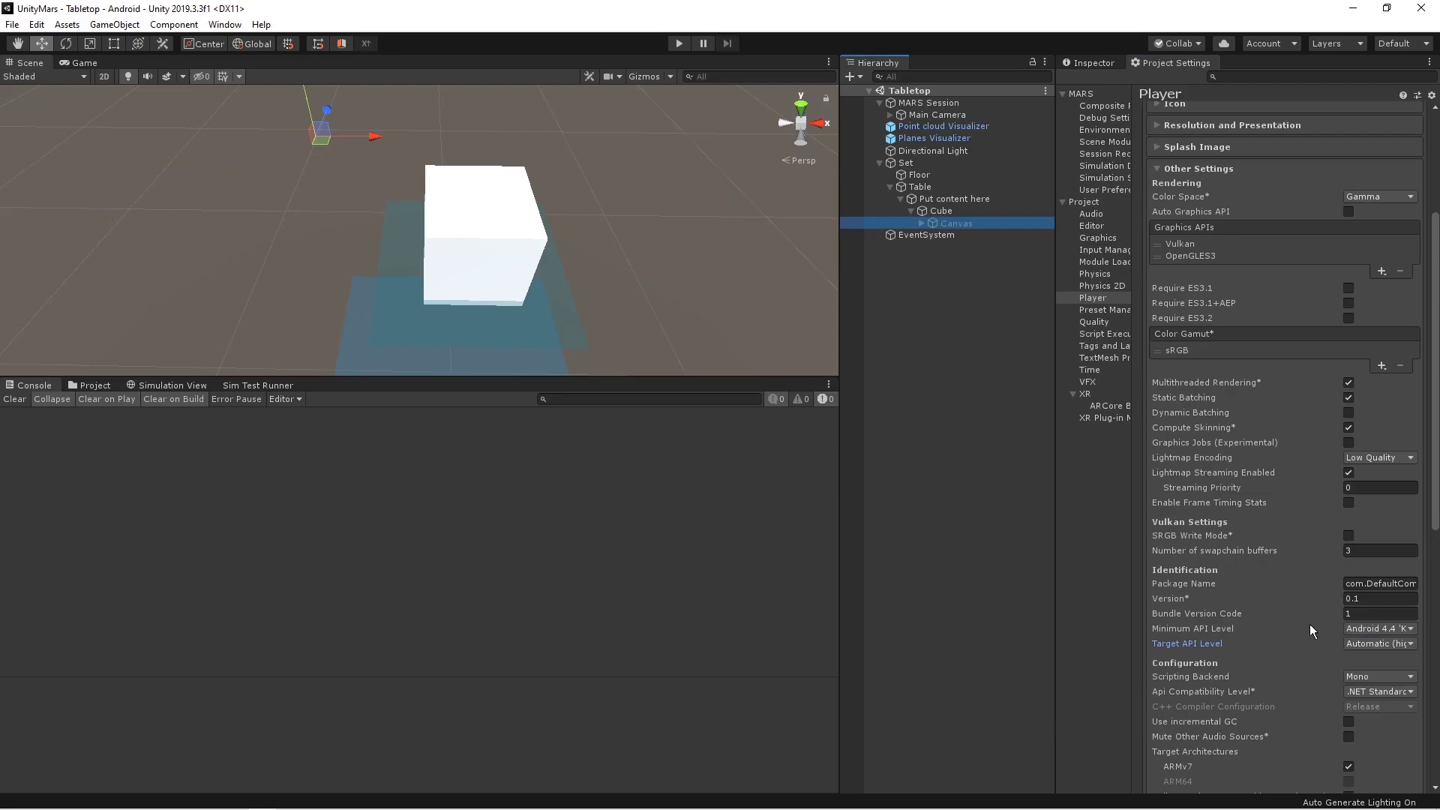
pyautogui.click(1384, 628)
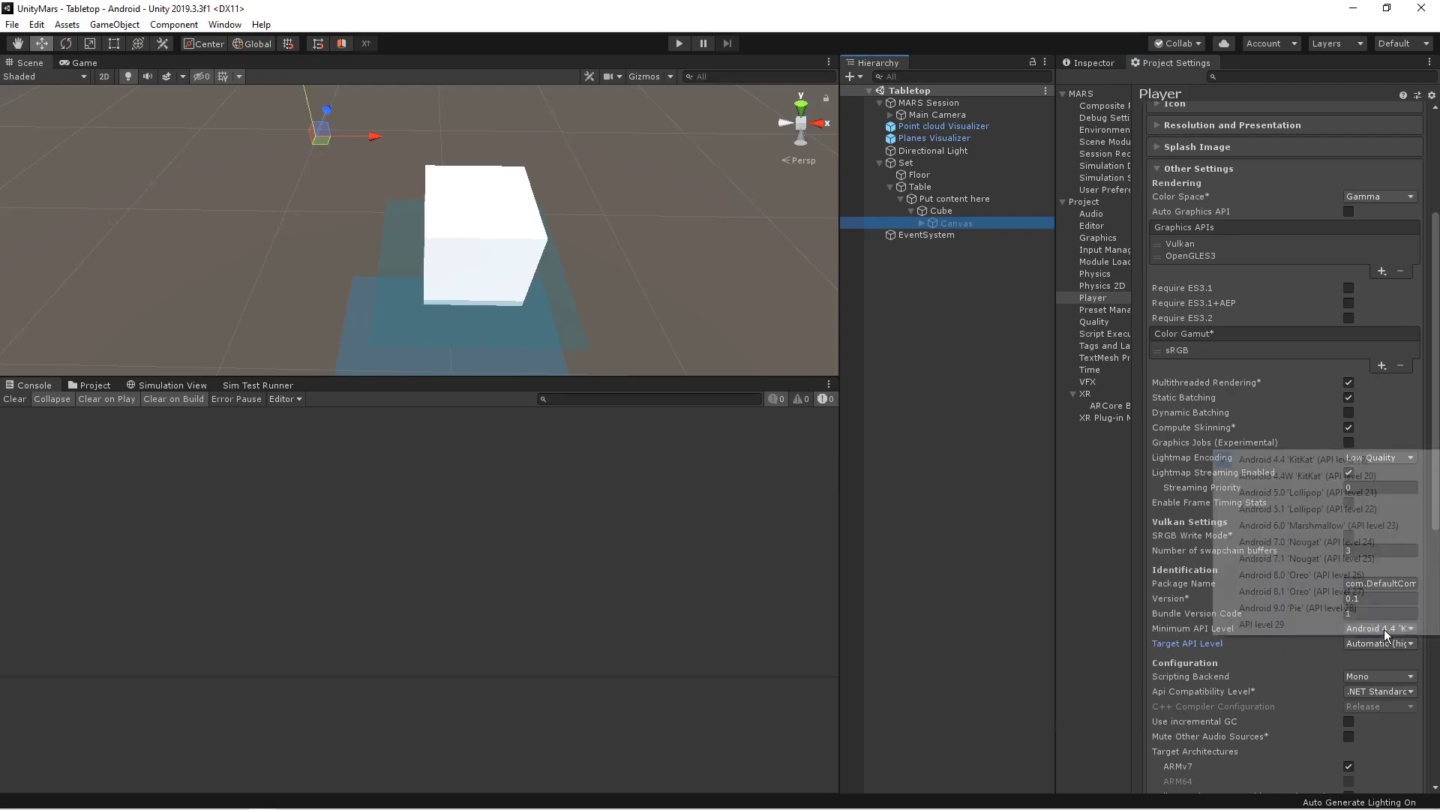
pyautogui.click(1343, 541)
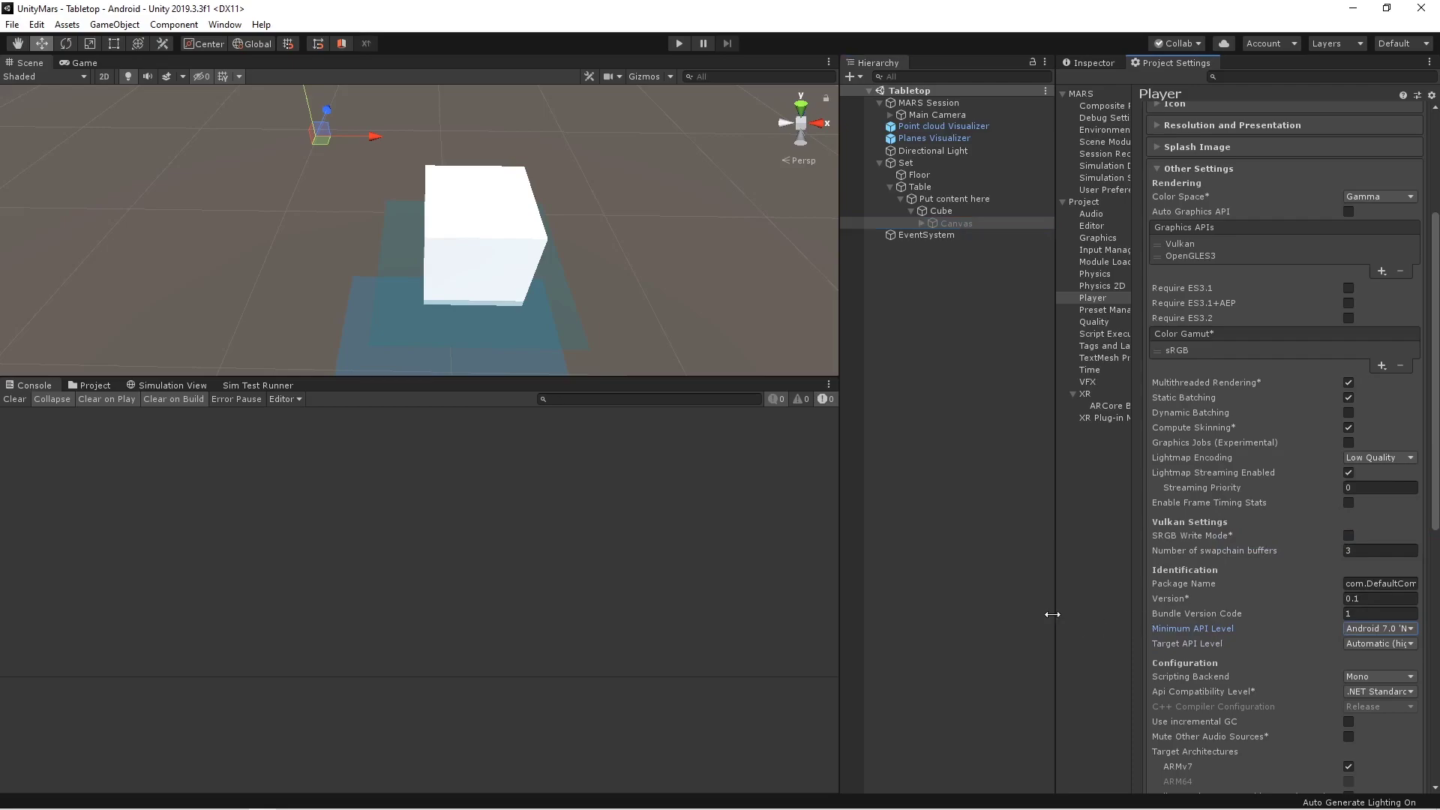
pyautogui.moveTo(1054, 615); pyautogui.dragTo(961, 615)
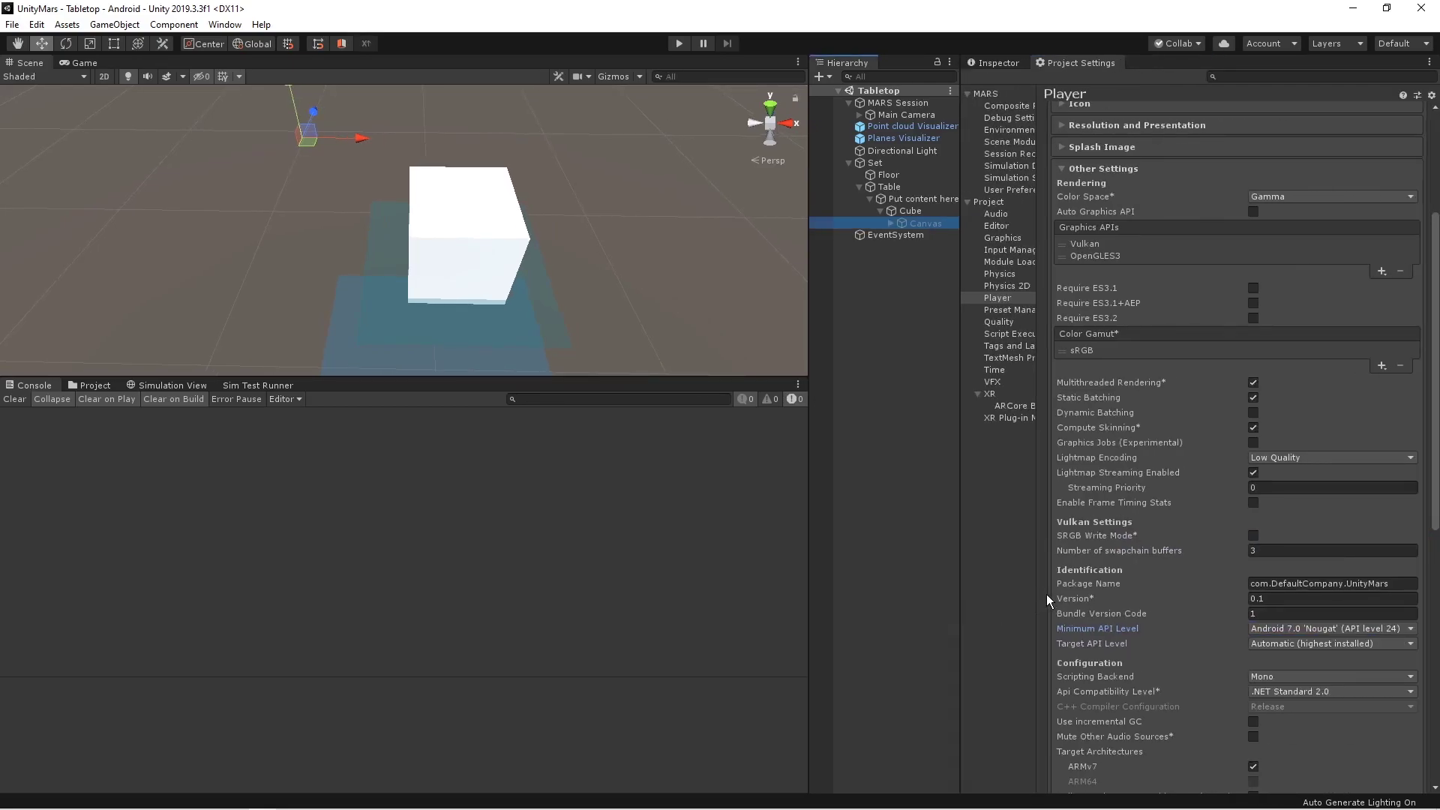
# Step: Remove Vulkan from the Android Graphics APIs, leaving OpenGLES3
pyautogui.click(1218, 244)
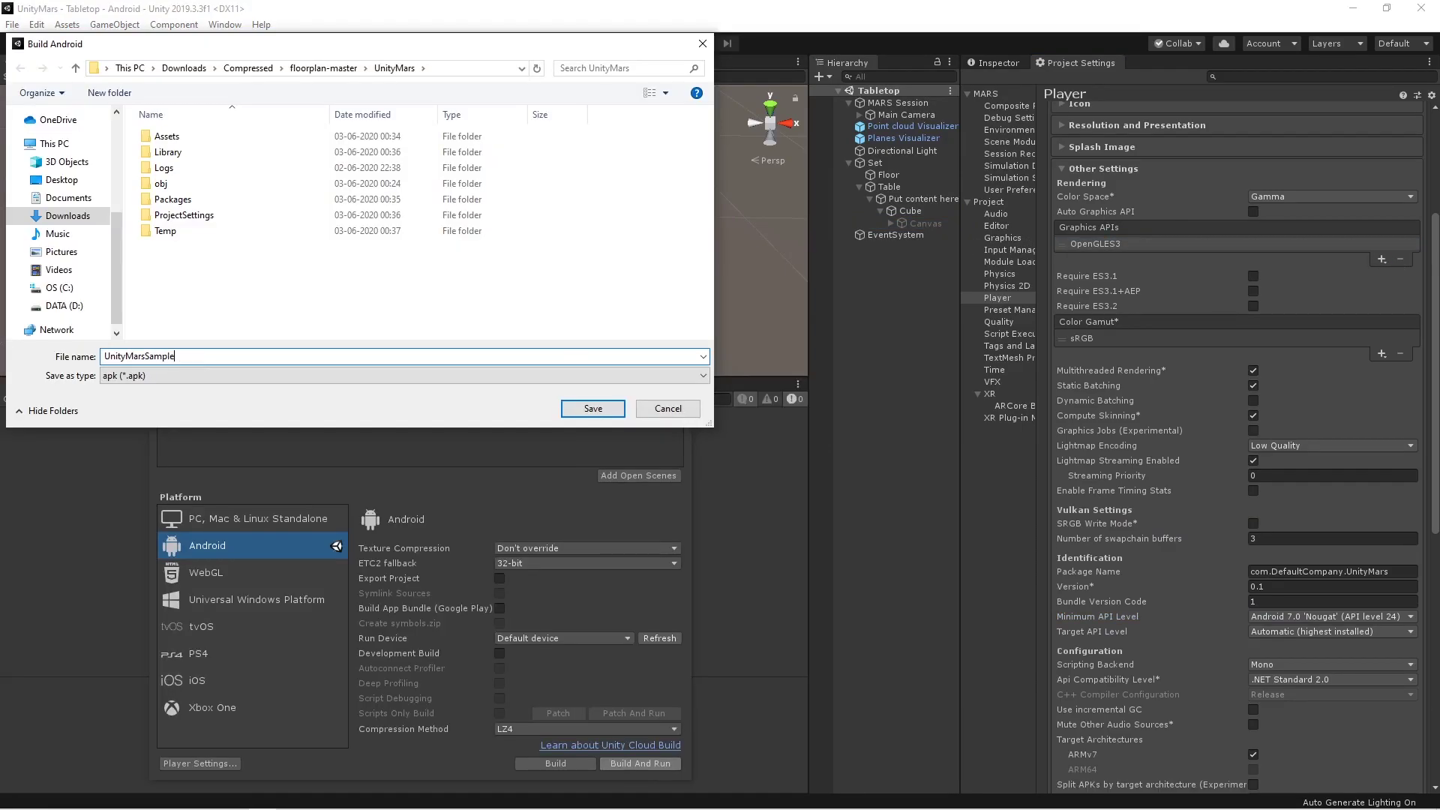
pyautogui.press('Return')
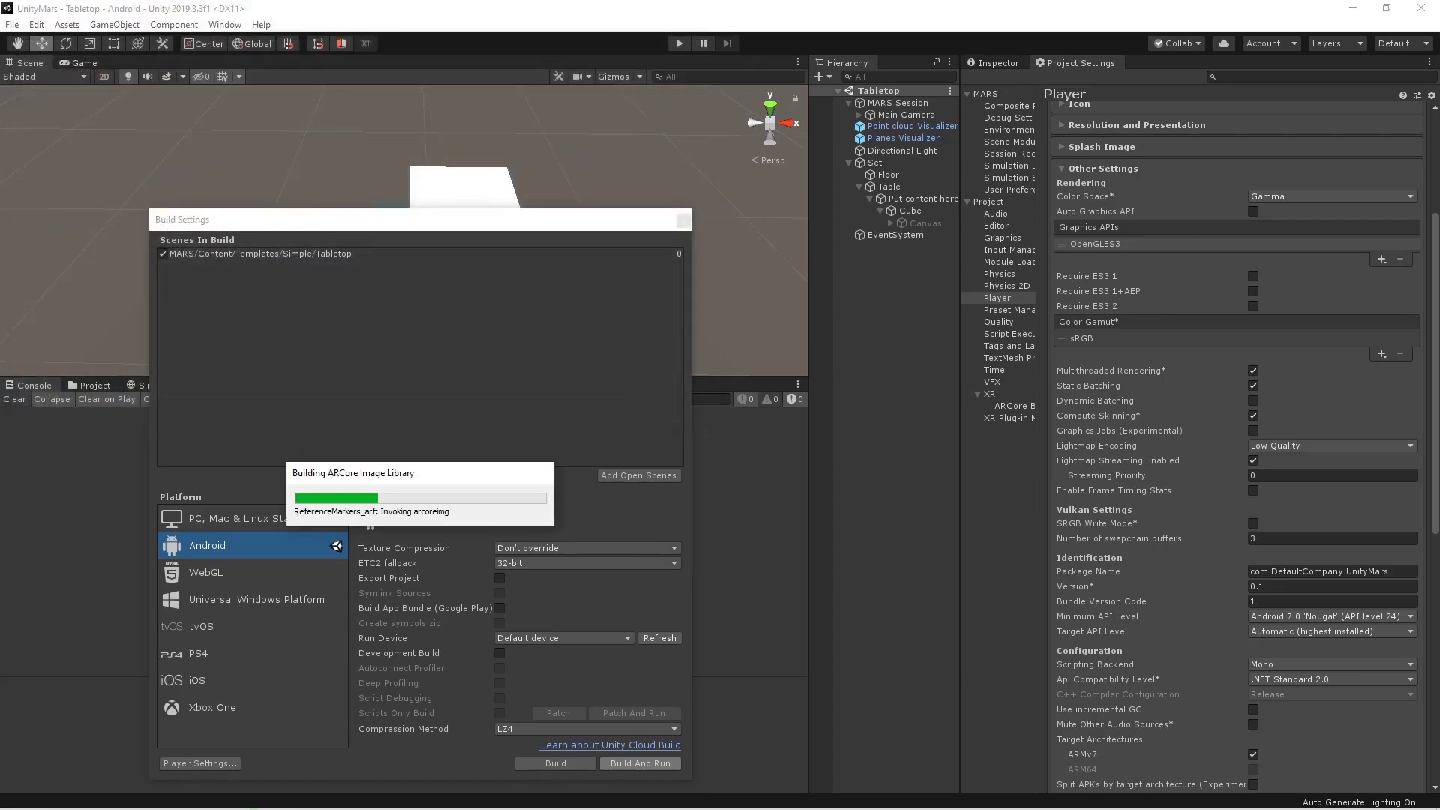